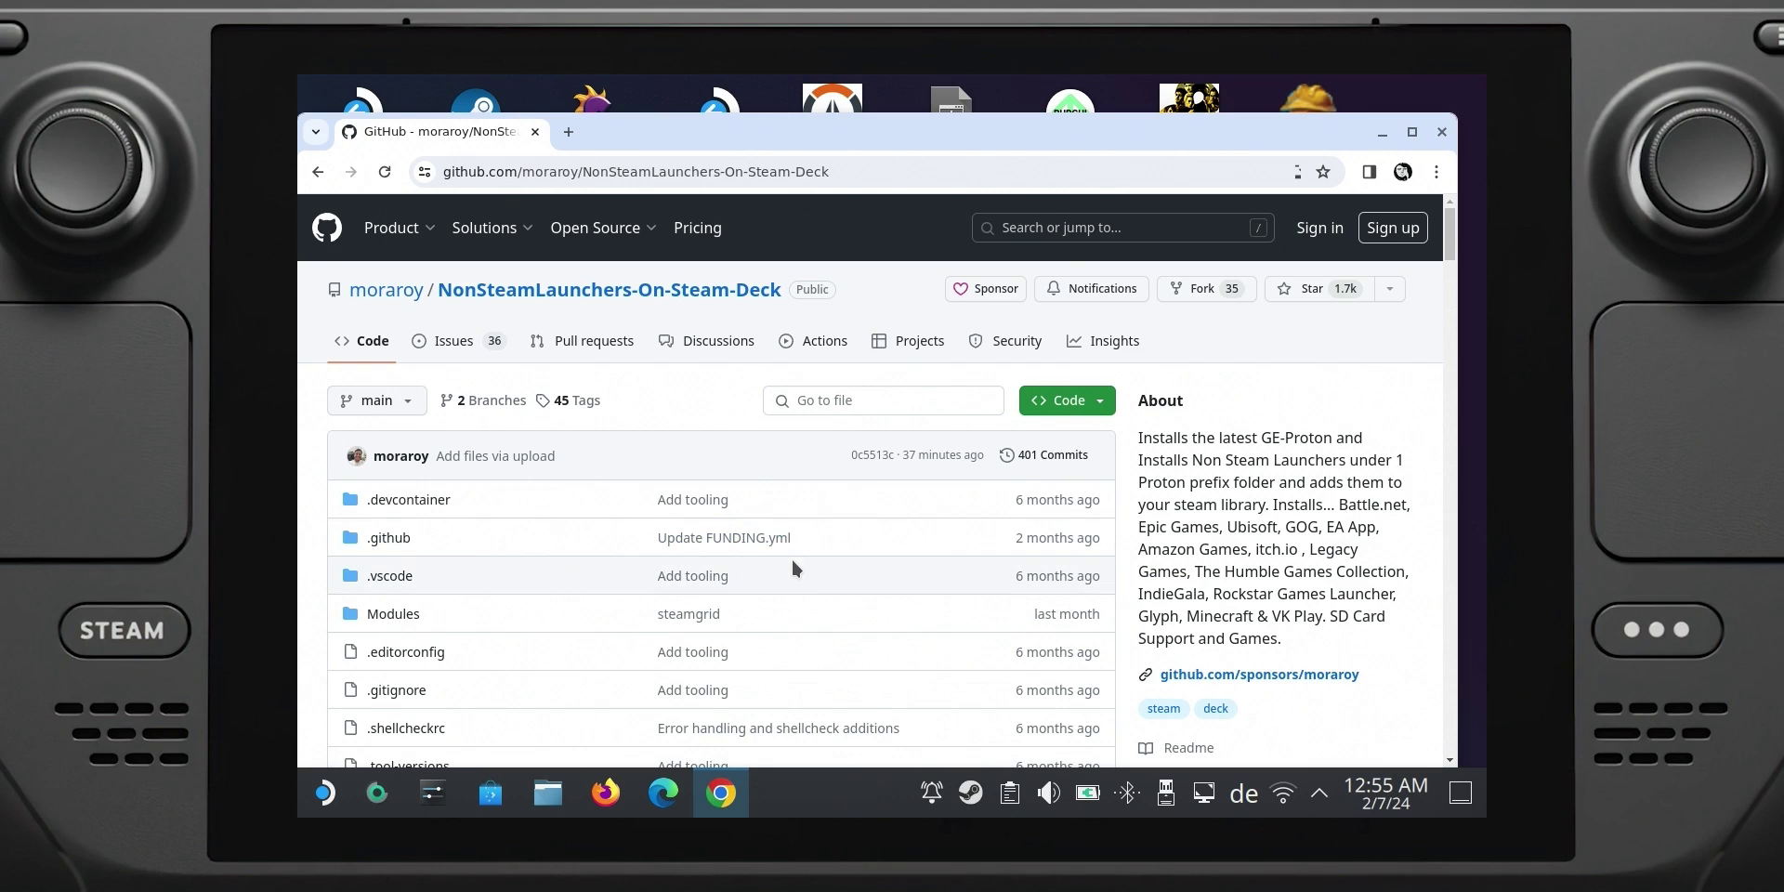
Scroll down the NonSteamLaunchers-On-Steam-Deck GitHub page toward the file list and README
scroll(839, 595, "down", 6)
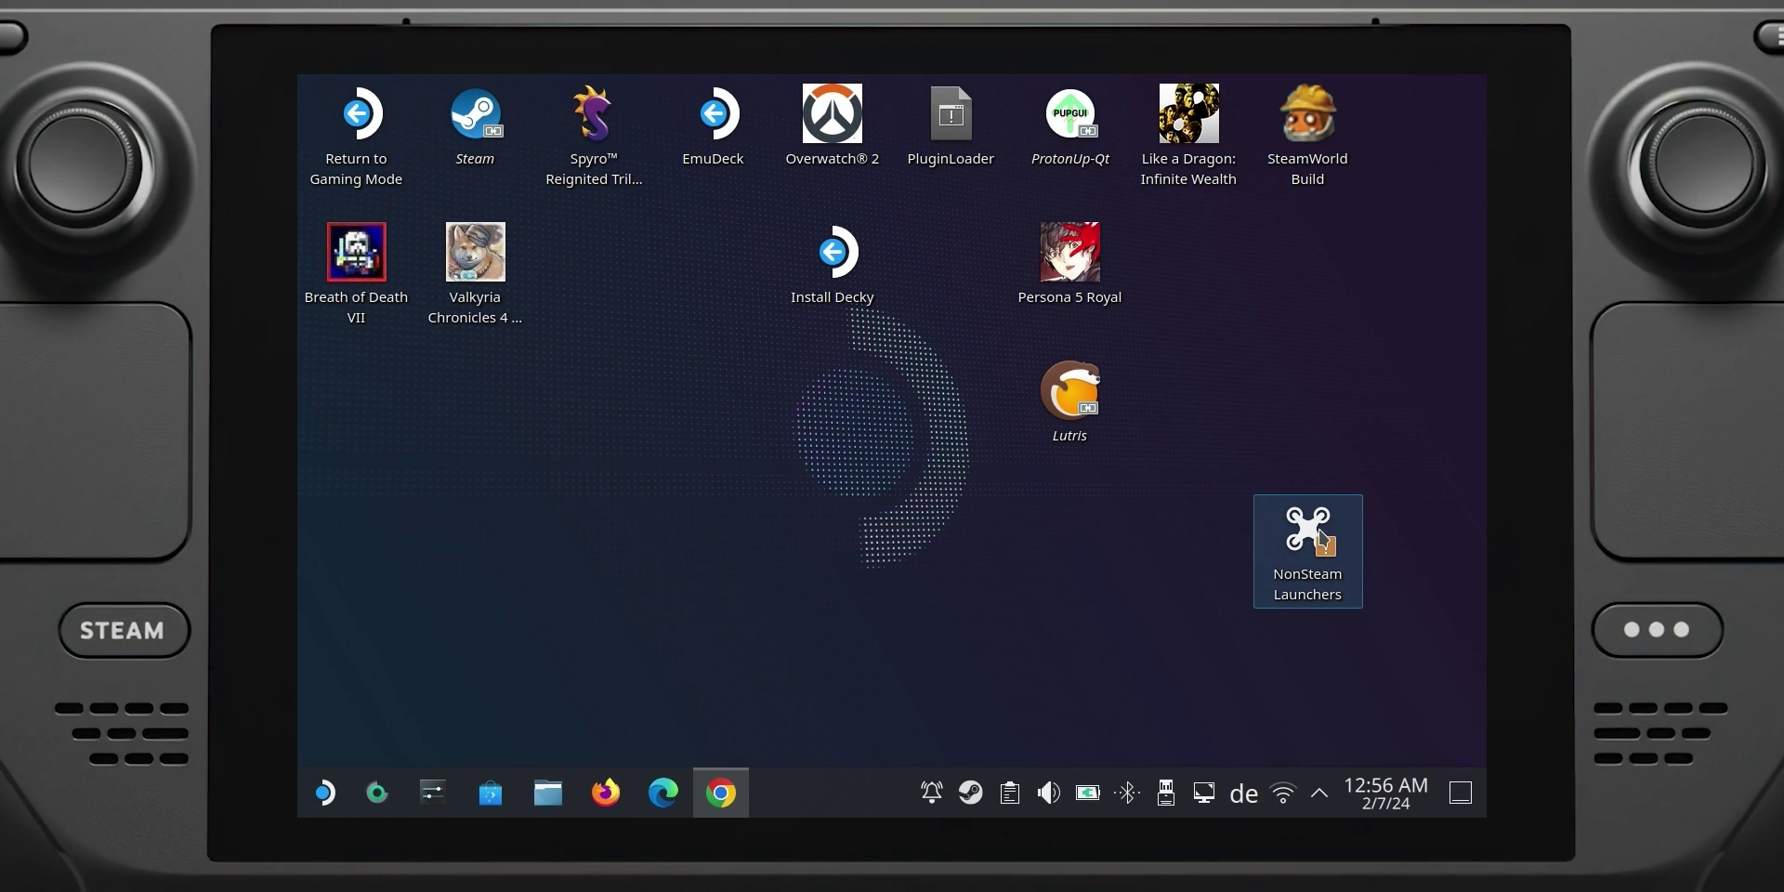
Launch NonSteamLaunchers from its desktop icon, accept the warning, and select EA App to install
double_click(1323, 539)
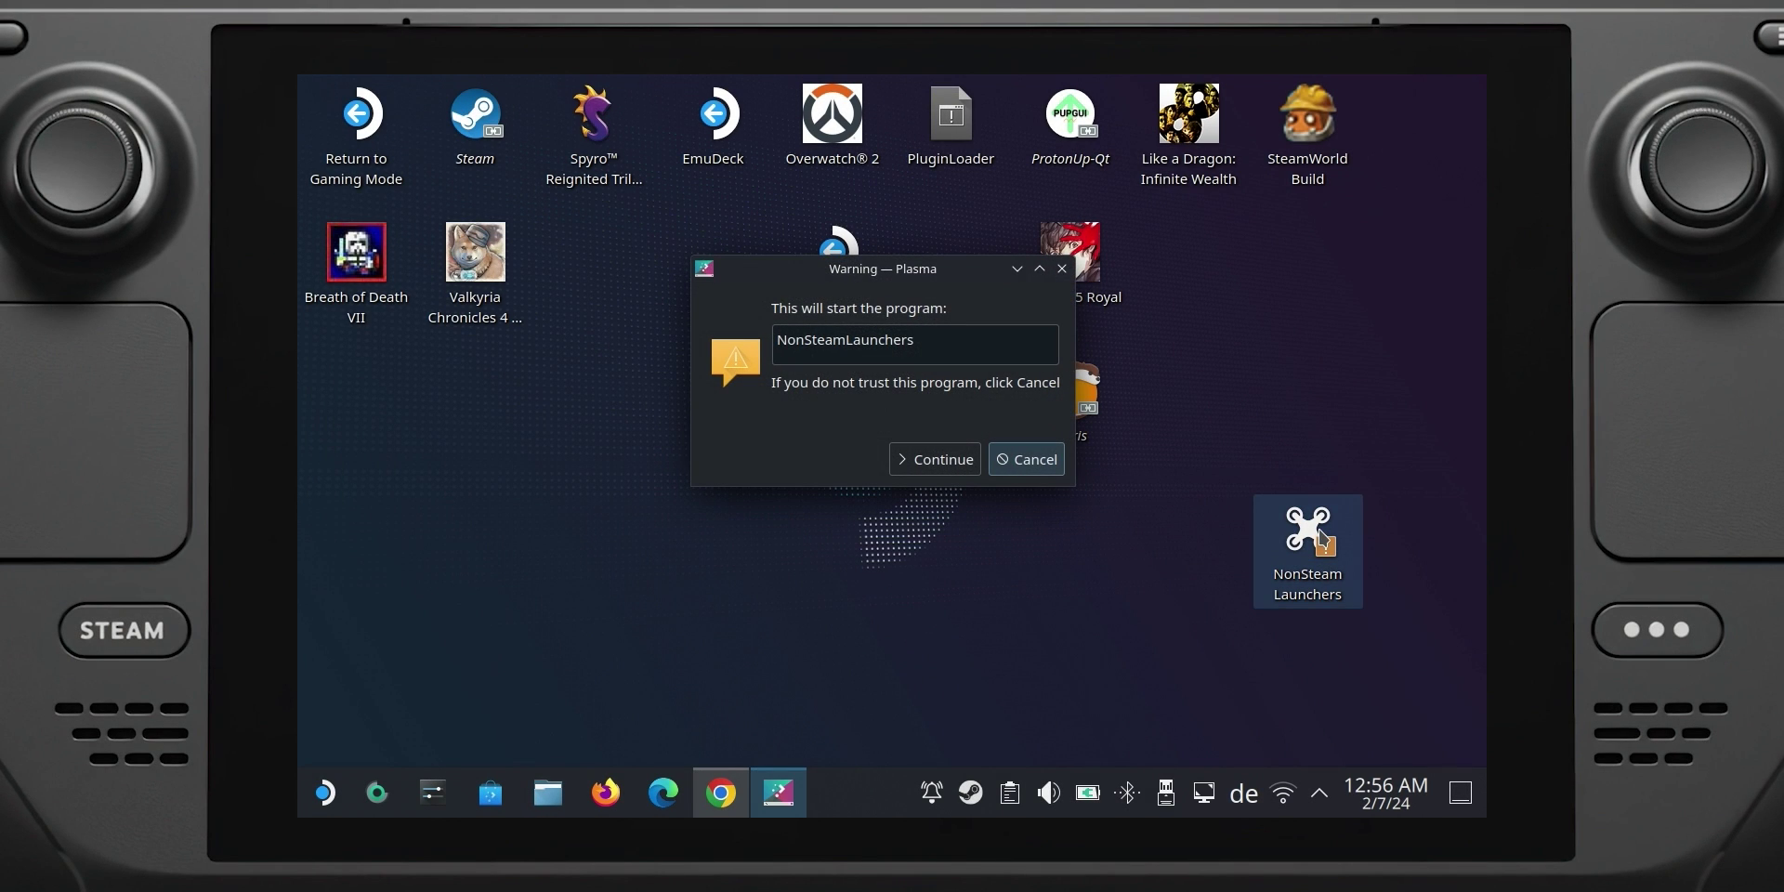
left_click(930, 461)
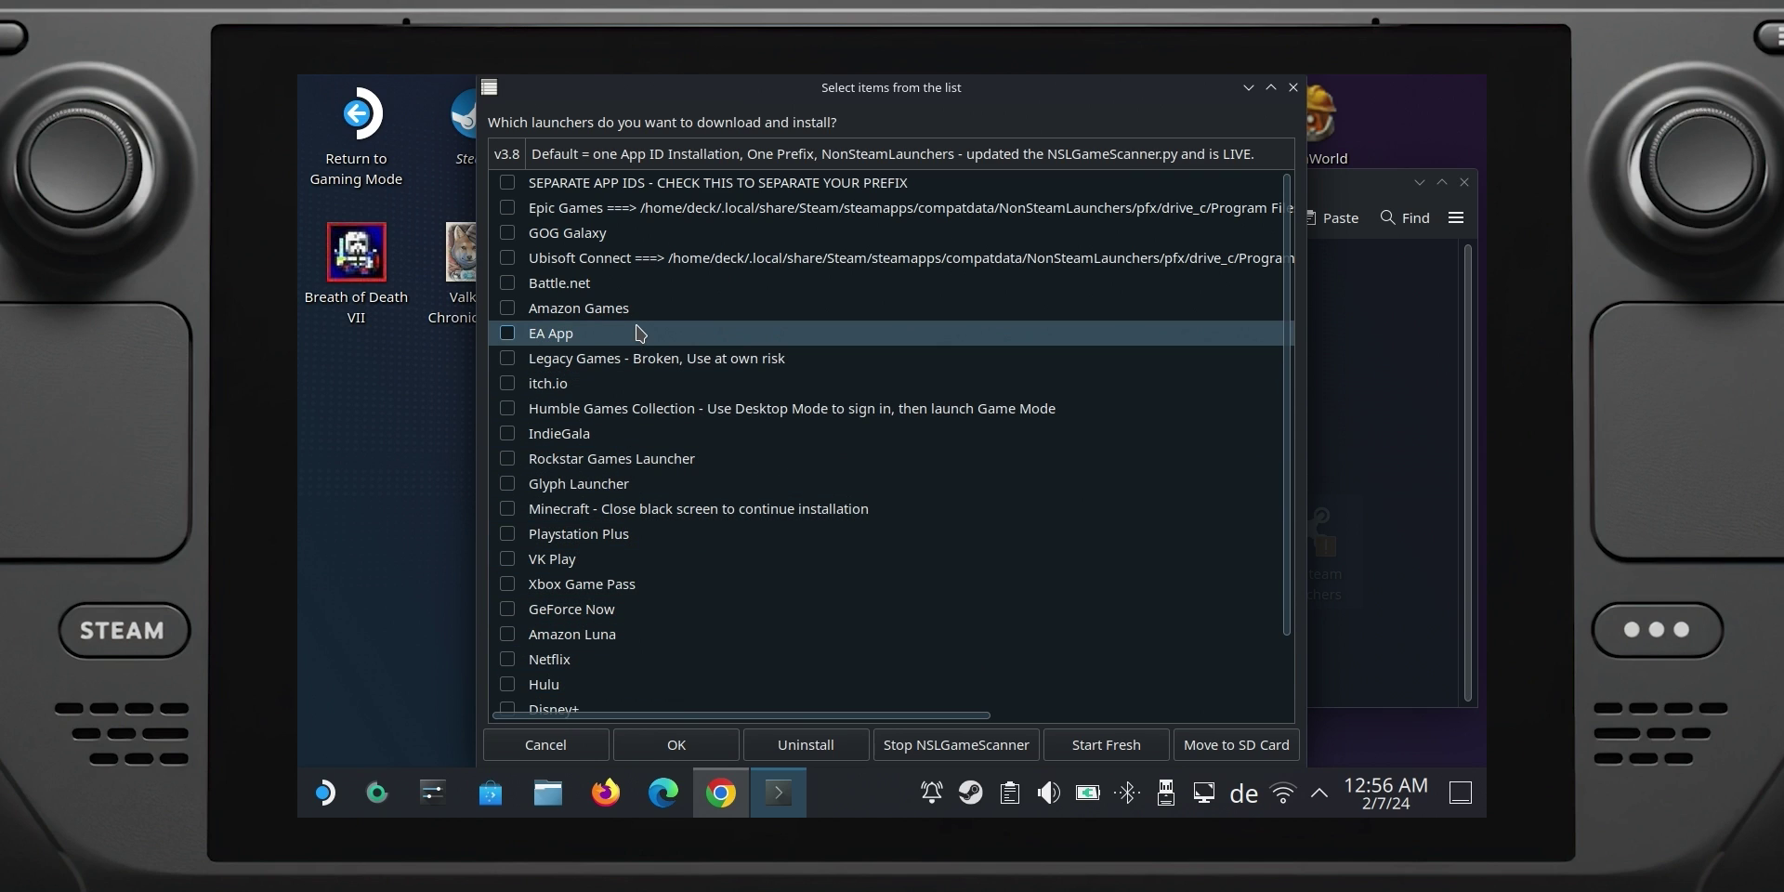
left_click(508, 334)
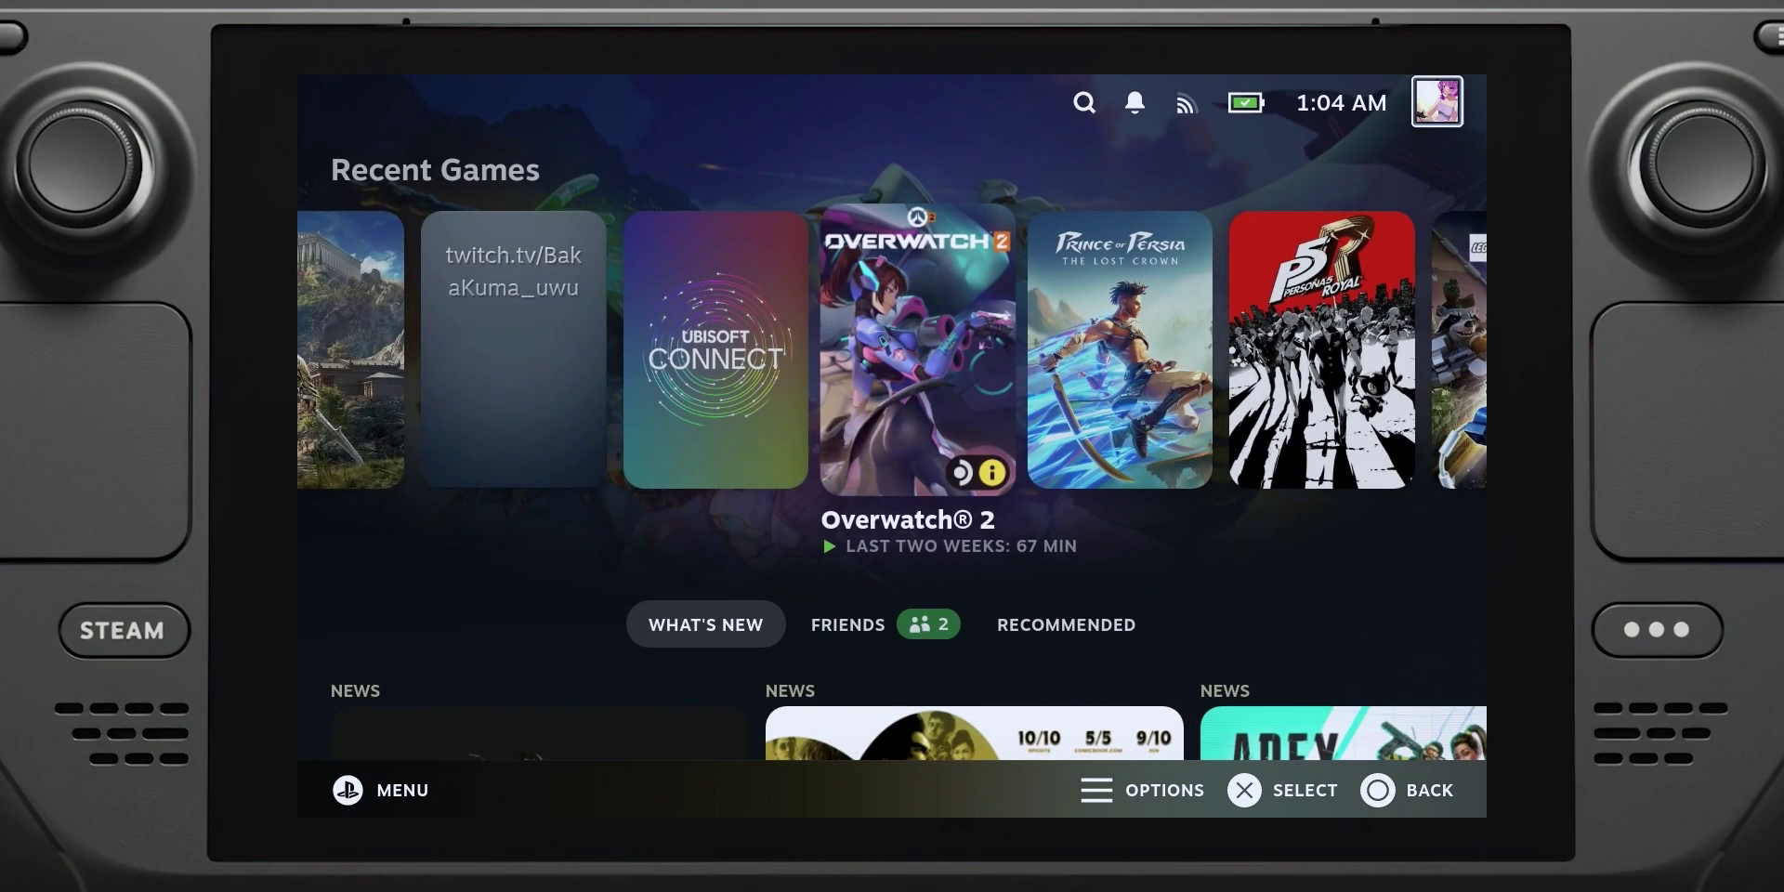
left_click(351, 350)
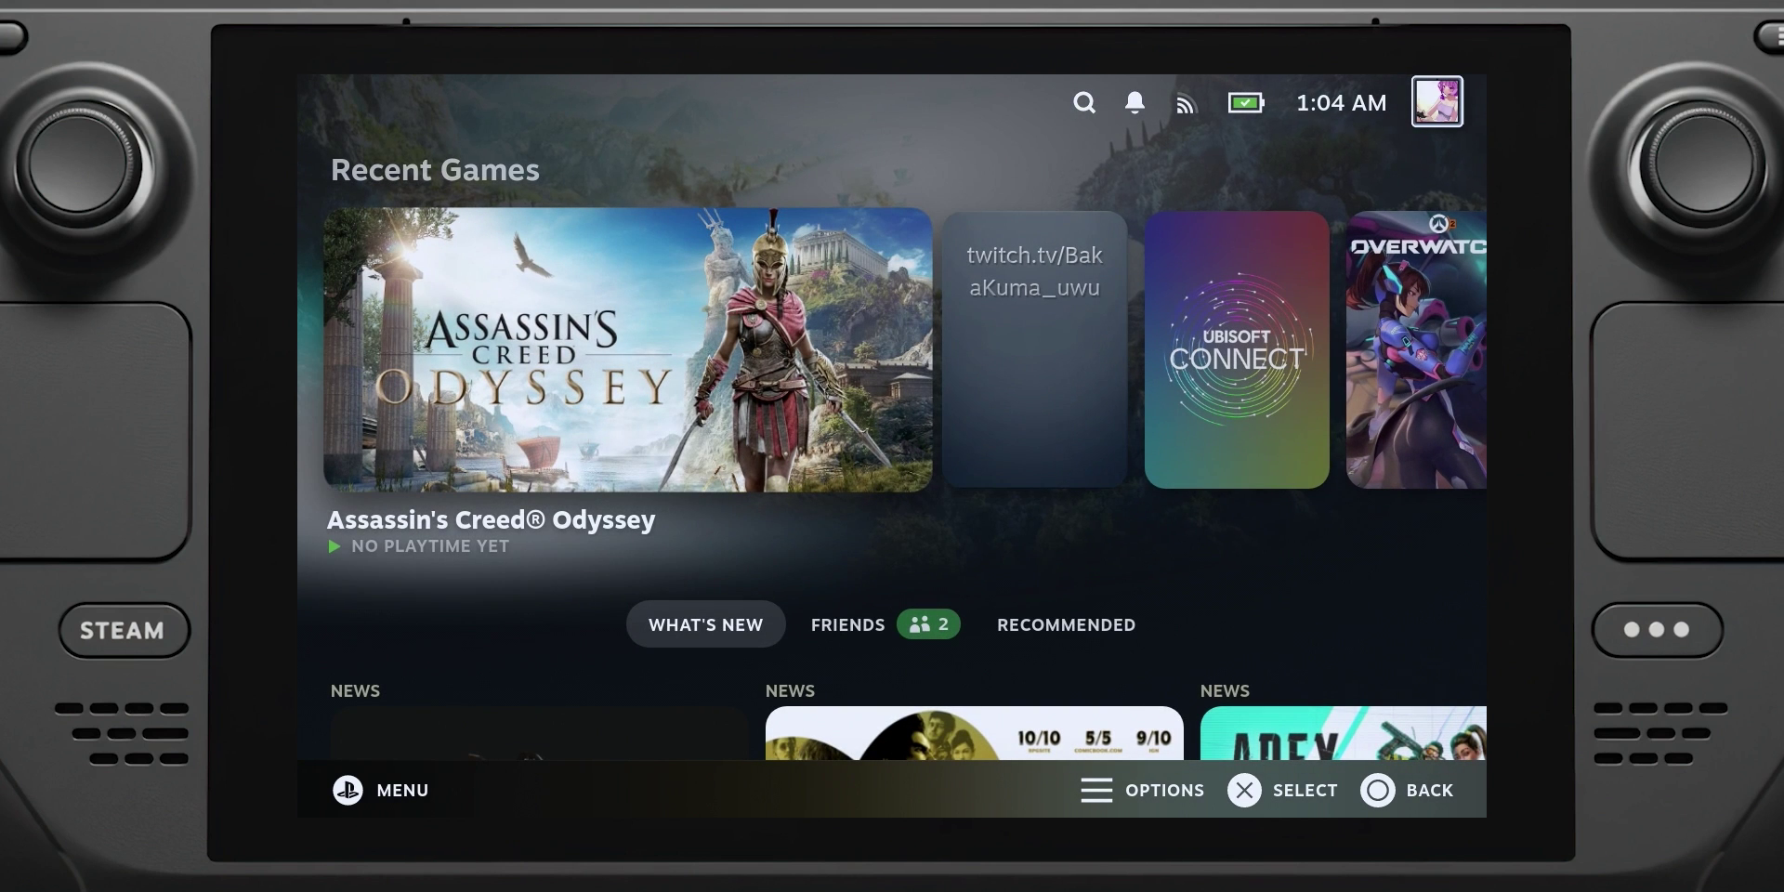
Open Assassin's Creed Odyssey's game page and look through its screenshots and community sections
key("Return")
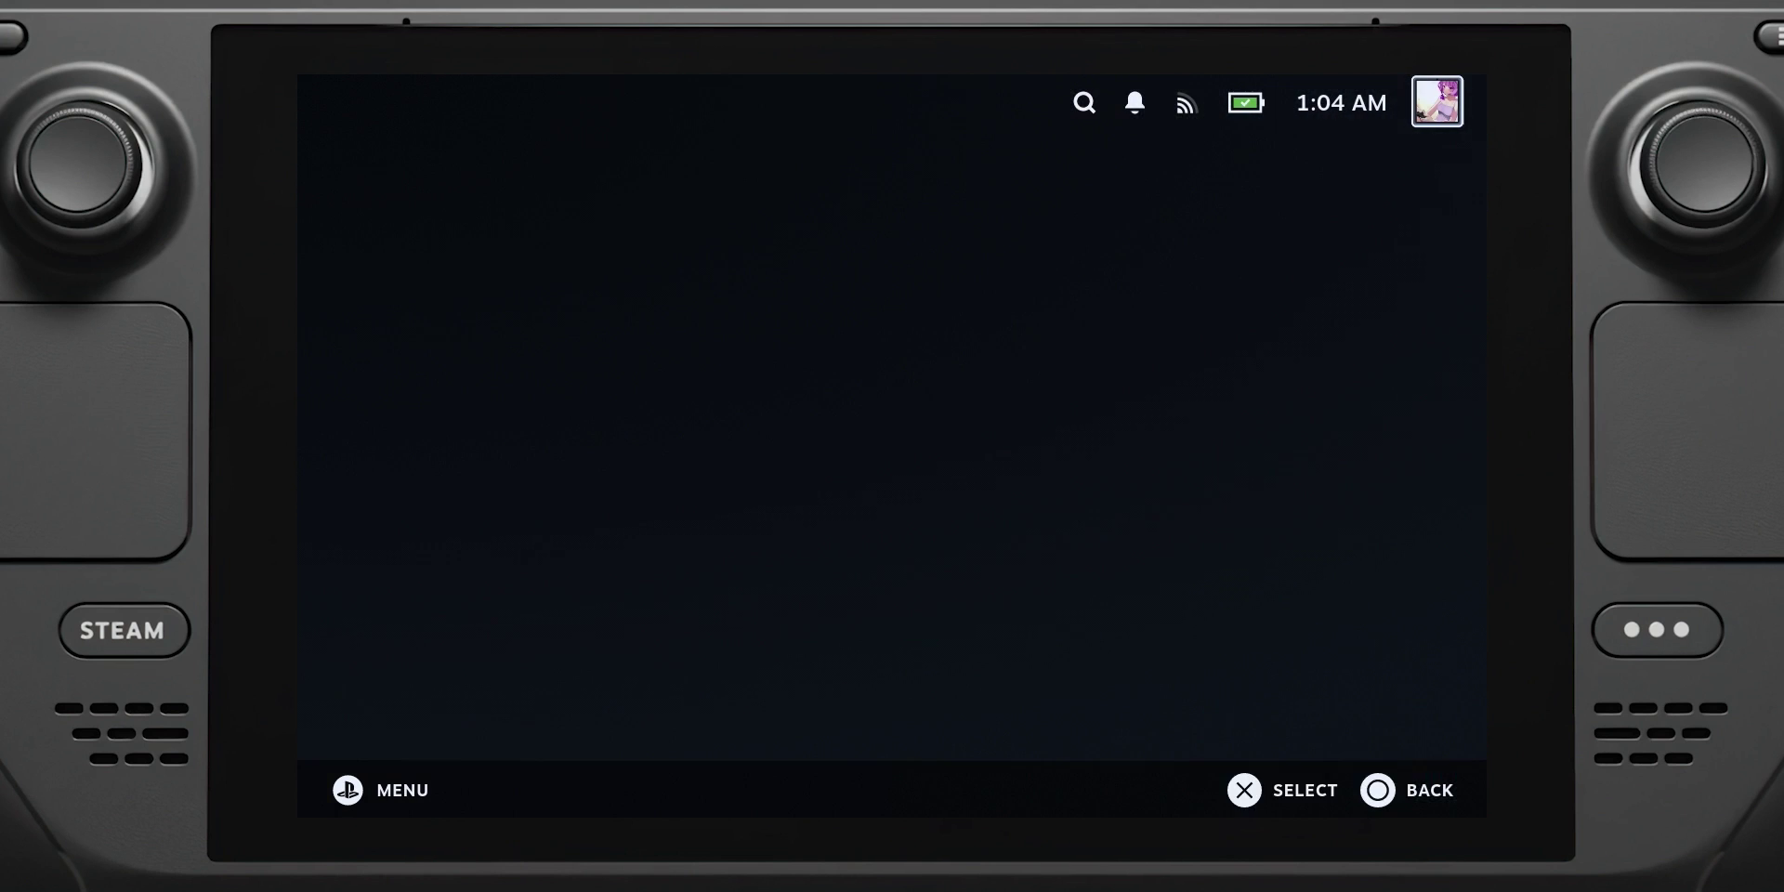
key("Right")
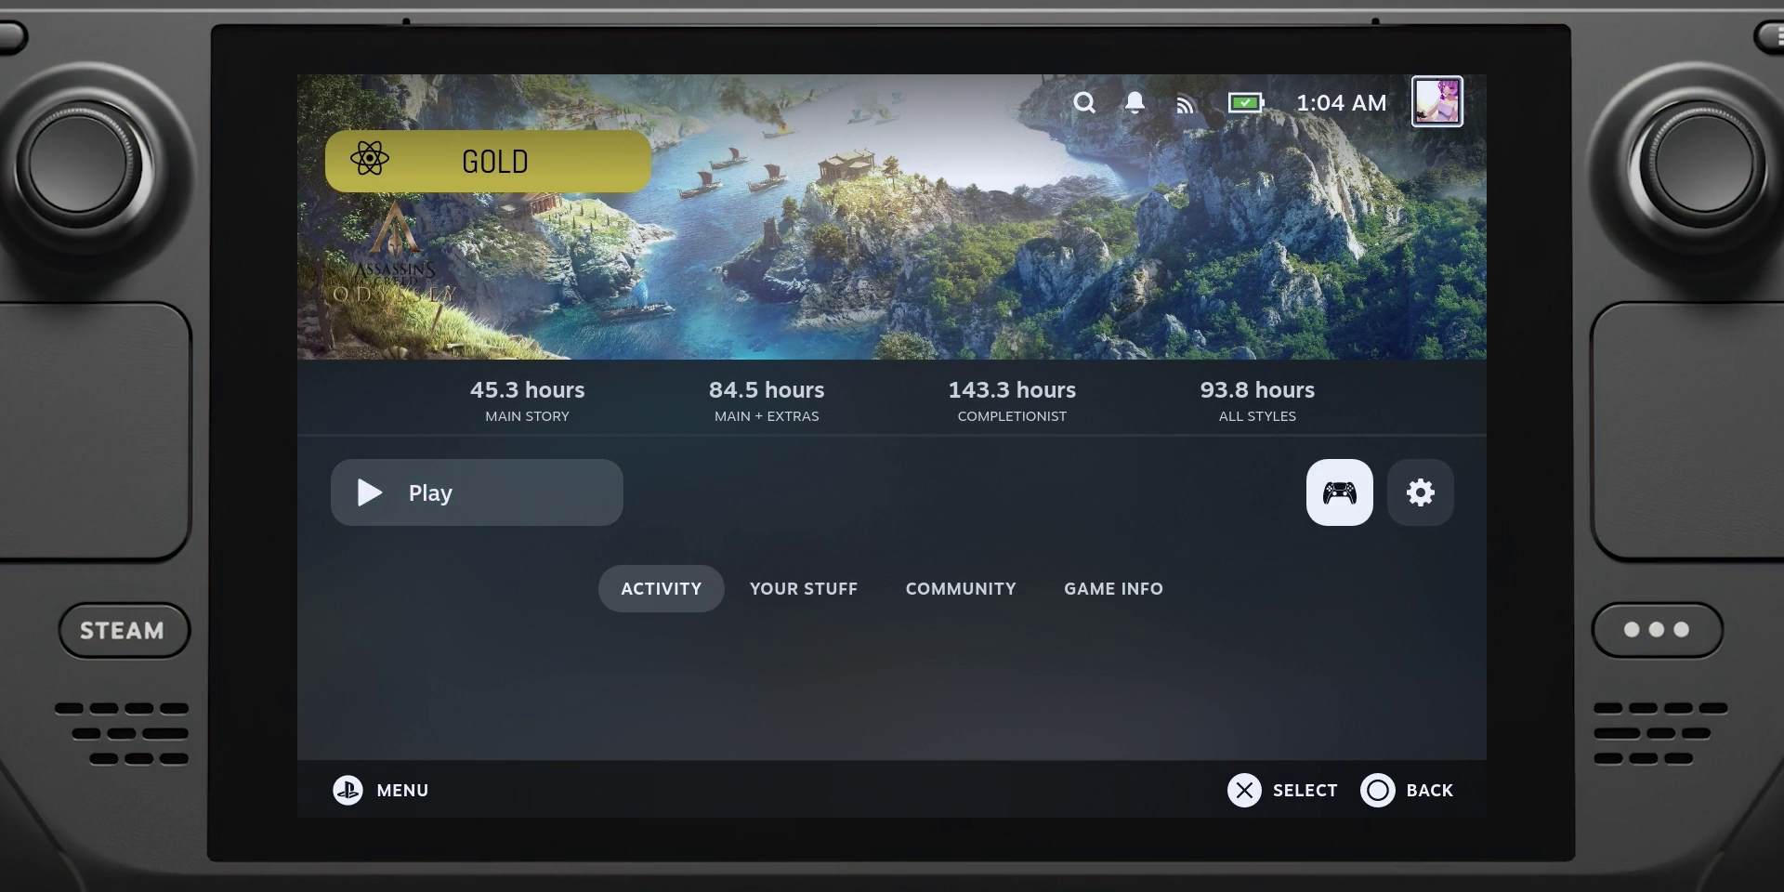
key("Left")
key("Down")
key("Right")
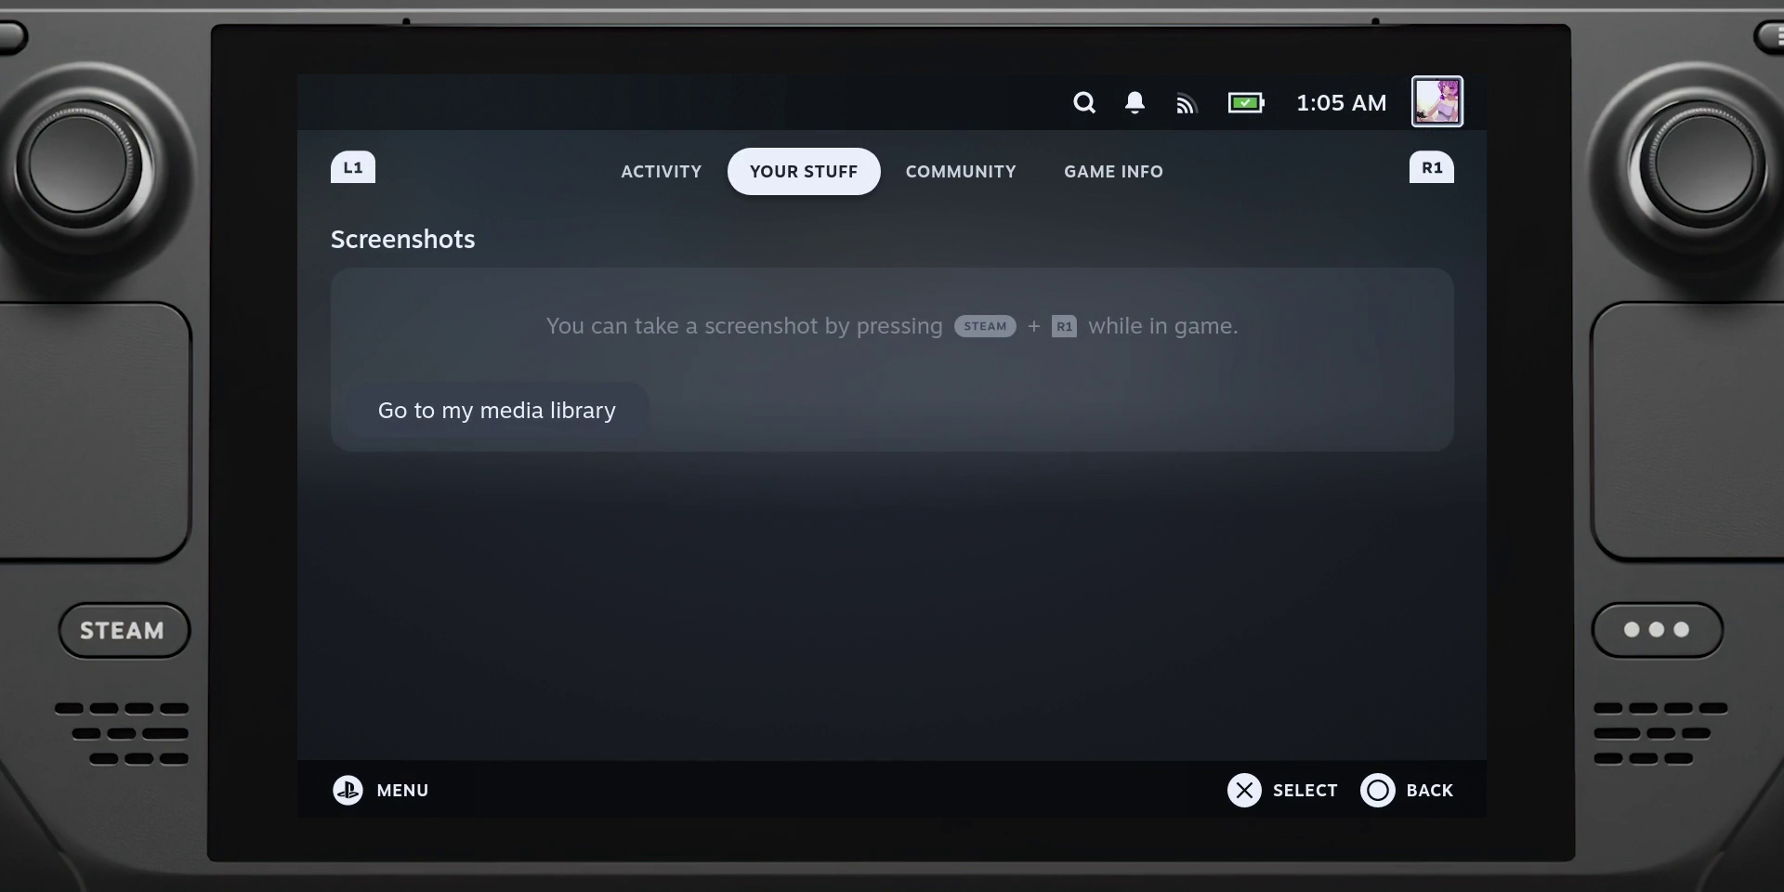
key("Right")
key("Left")
key("Left")
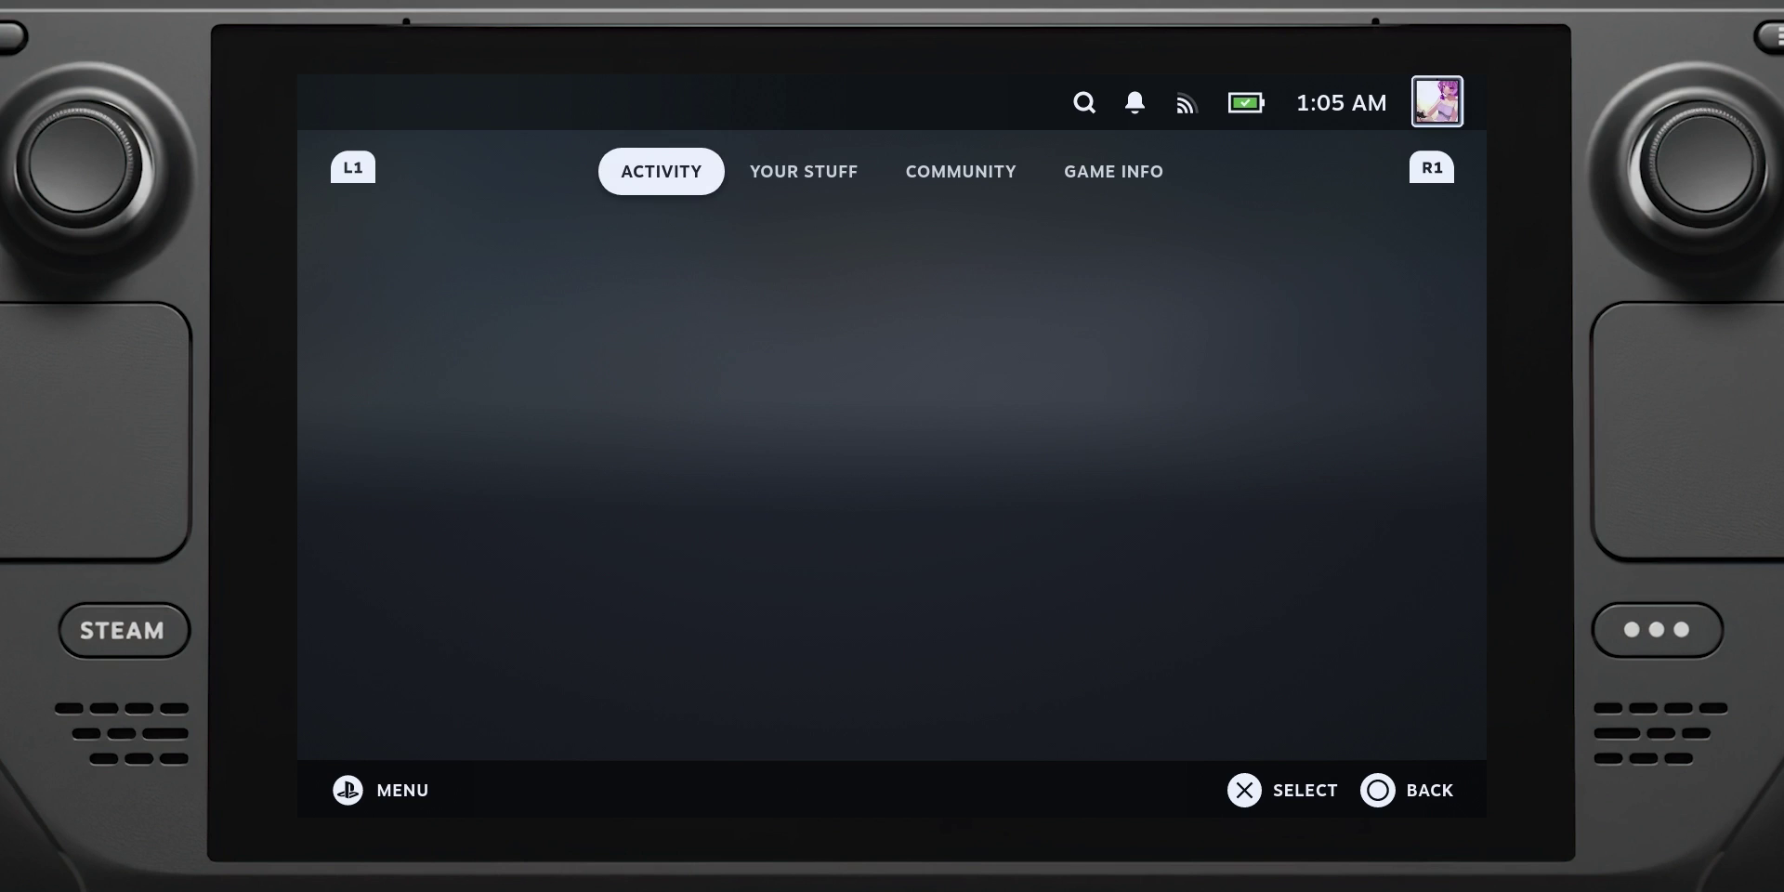
key("Up")
Launch Assassin's Creed Odyssey, pass the title screen and continue the saved game (Fortsetzen)
key("Return")
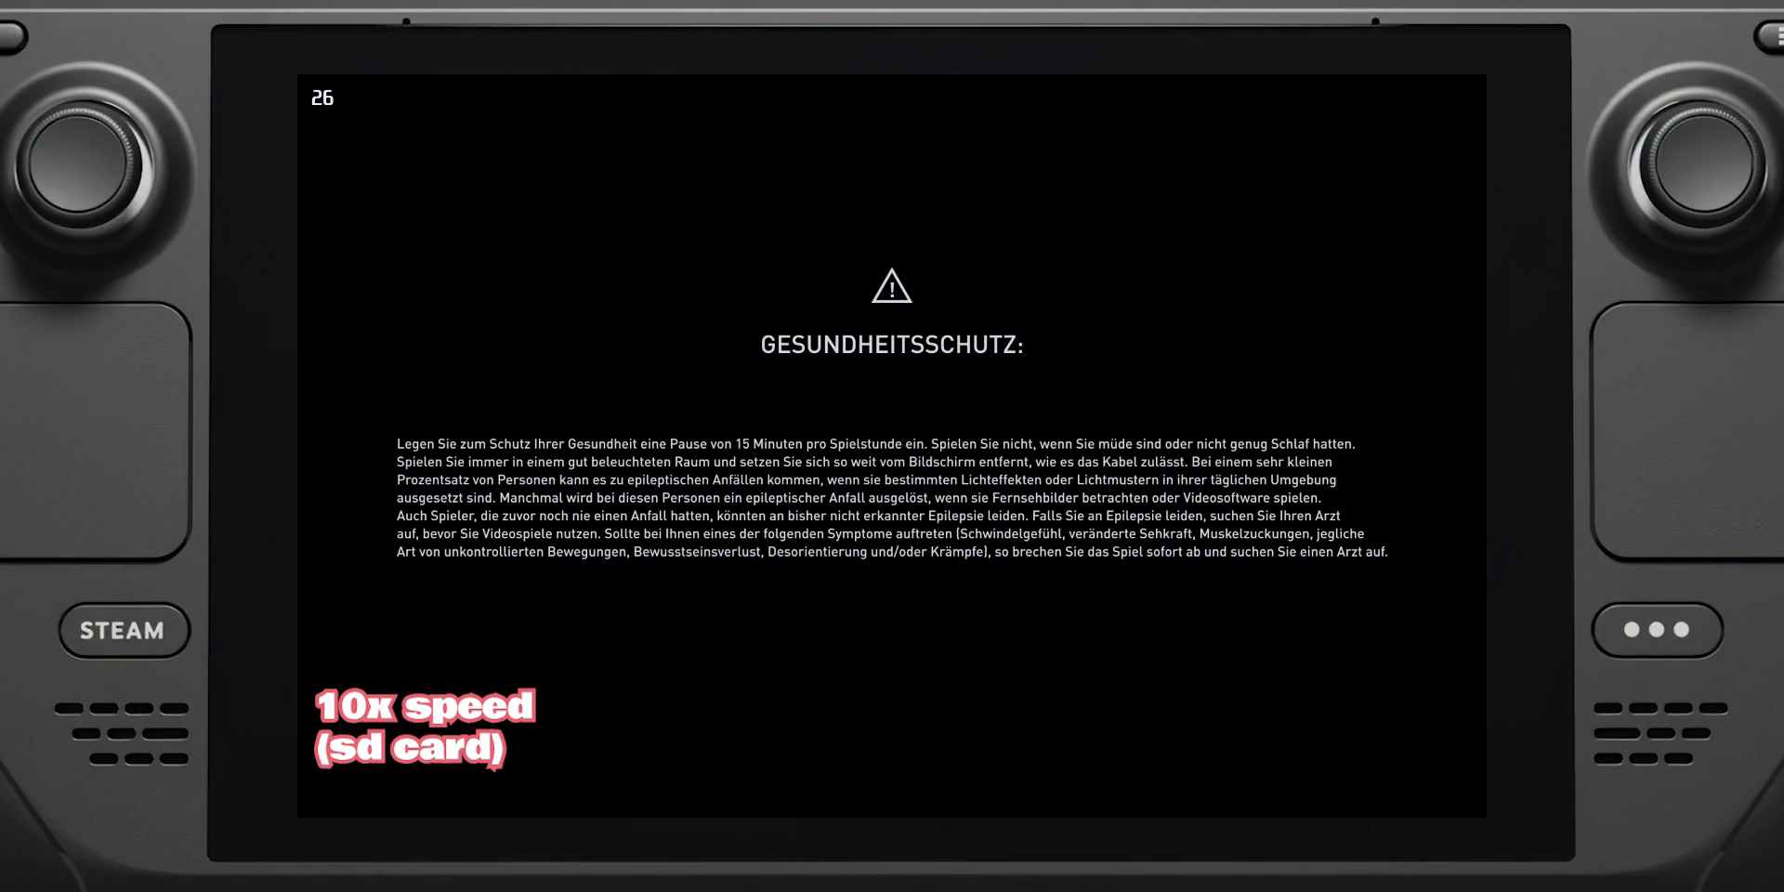
key("Return")
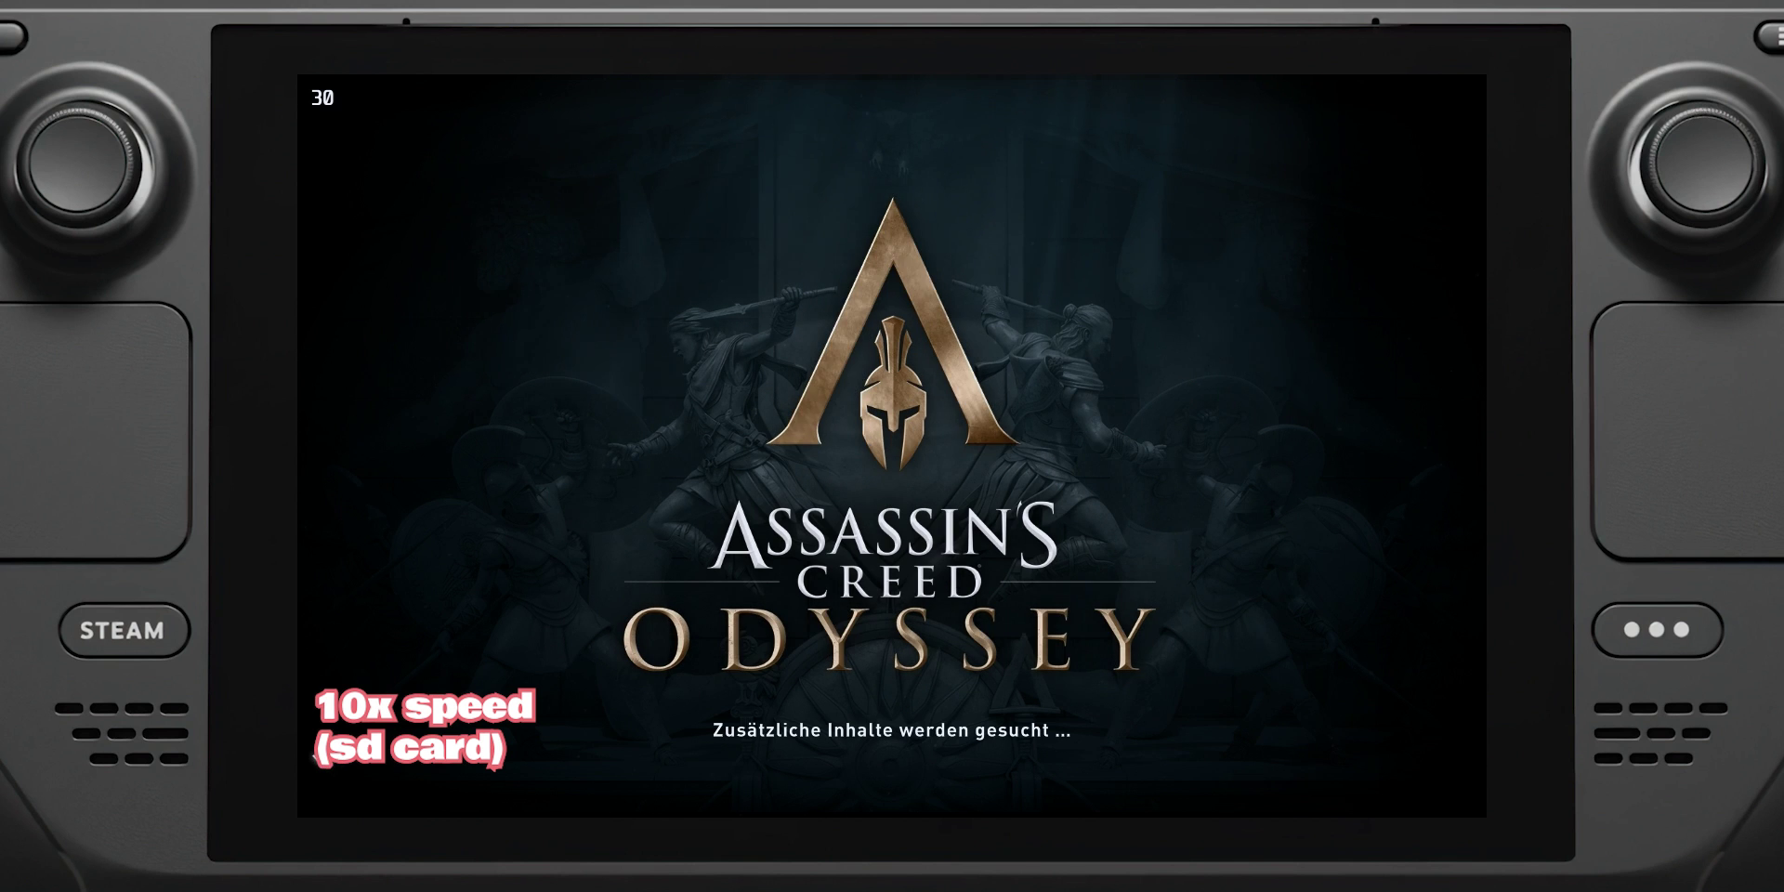
key("Return")
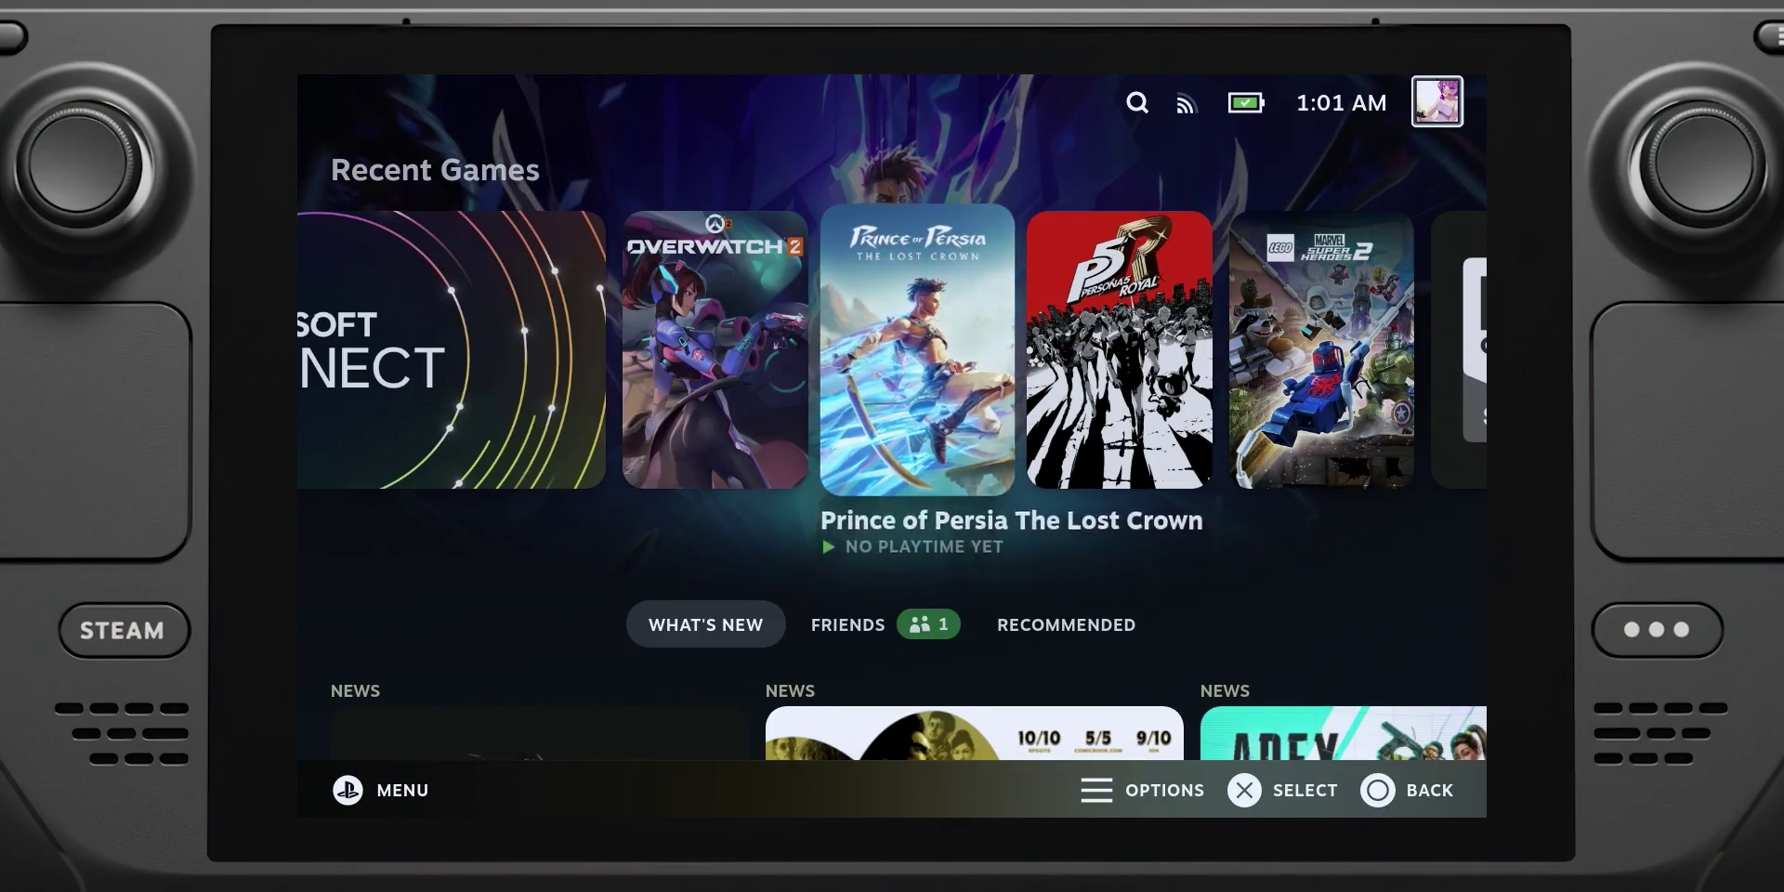
Open the Change Artwork picker for Prince of Persia The Lost Crown from its options
key("Menu")
key("Down")
key("Down")
key("Down")
key("Down")
key("Down")
key("Escape")
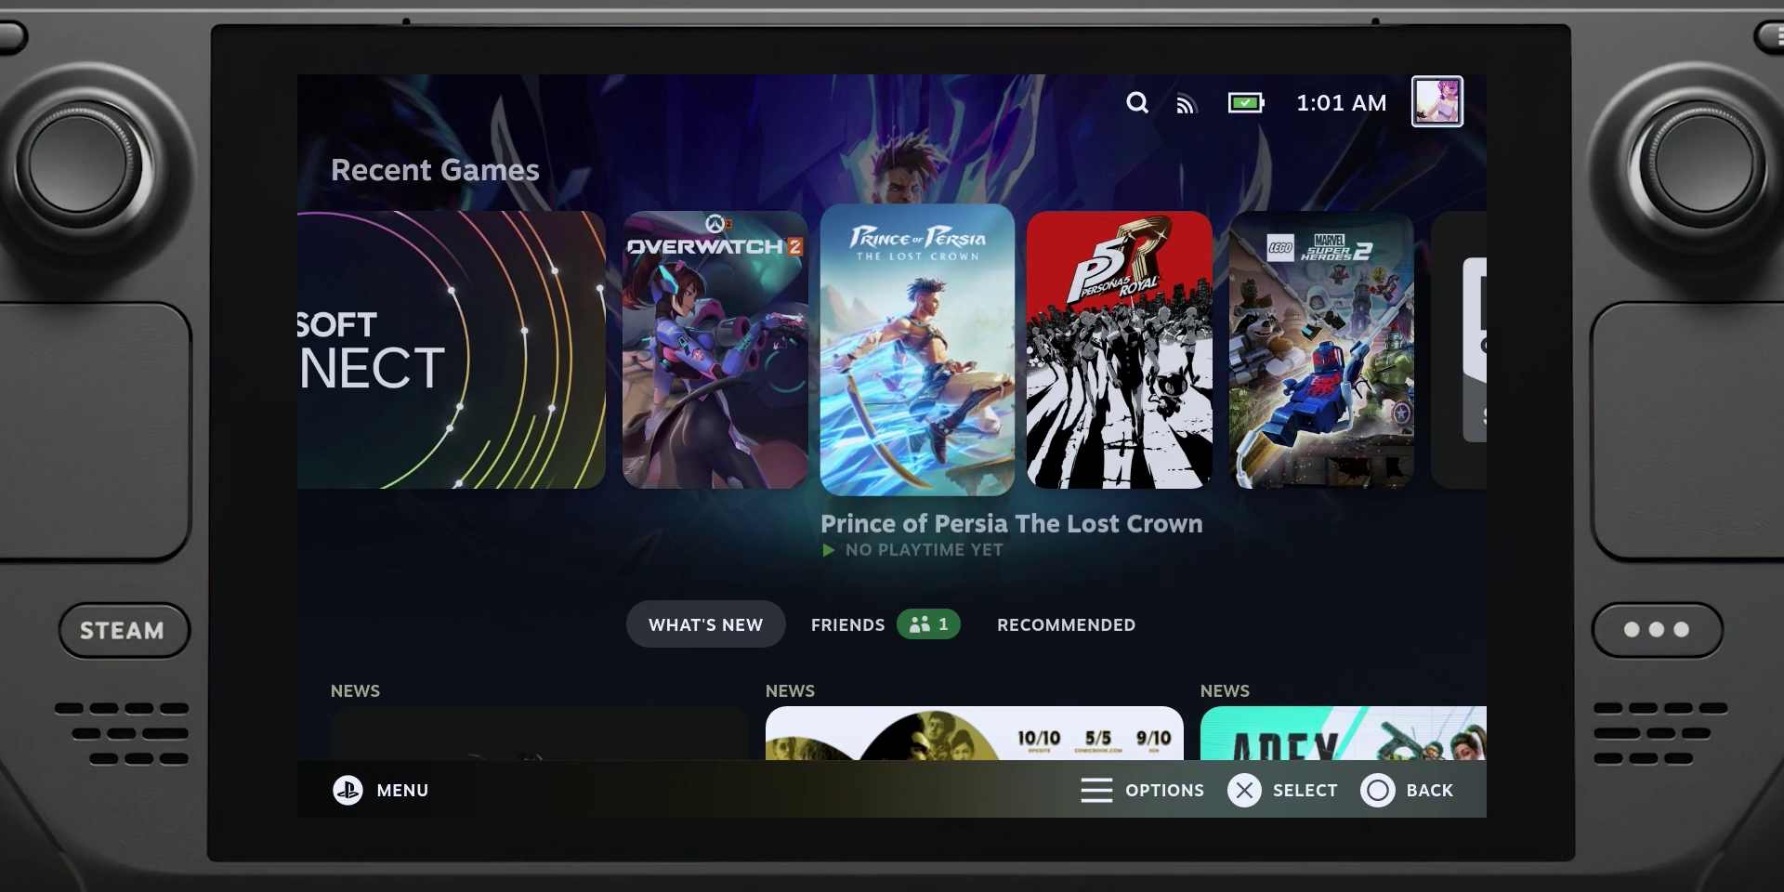
key("Menu")
key("Down")
key("Down")
key("Down")
key("Down")
key("Down")
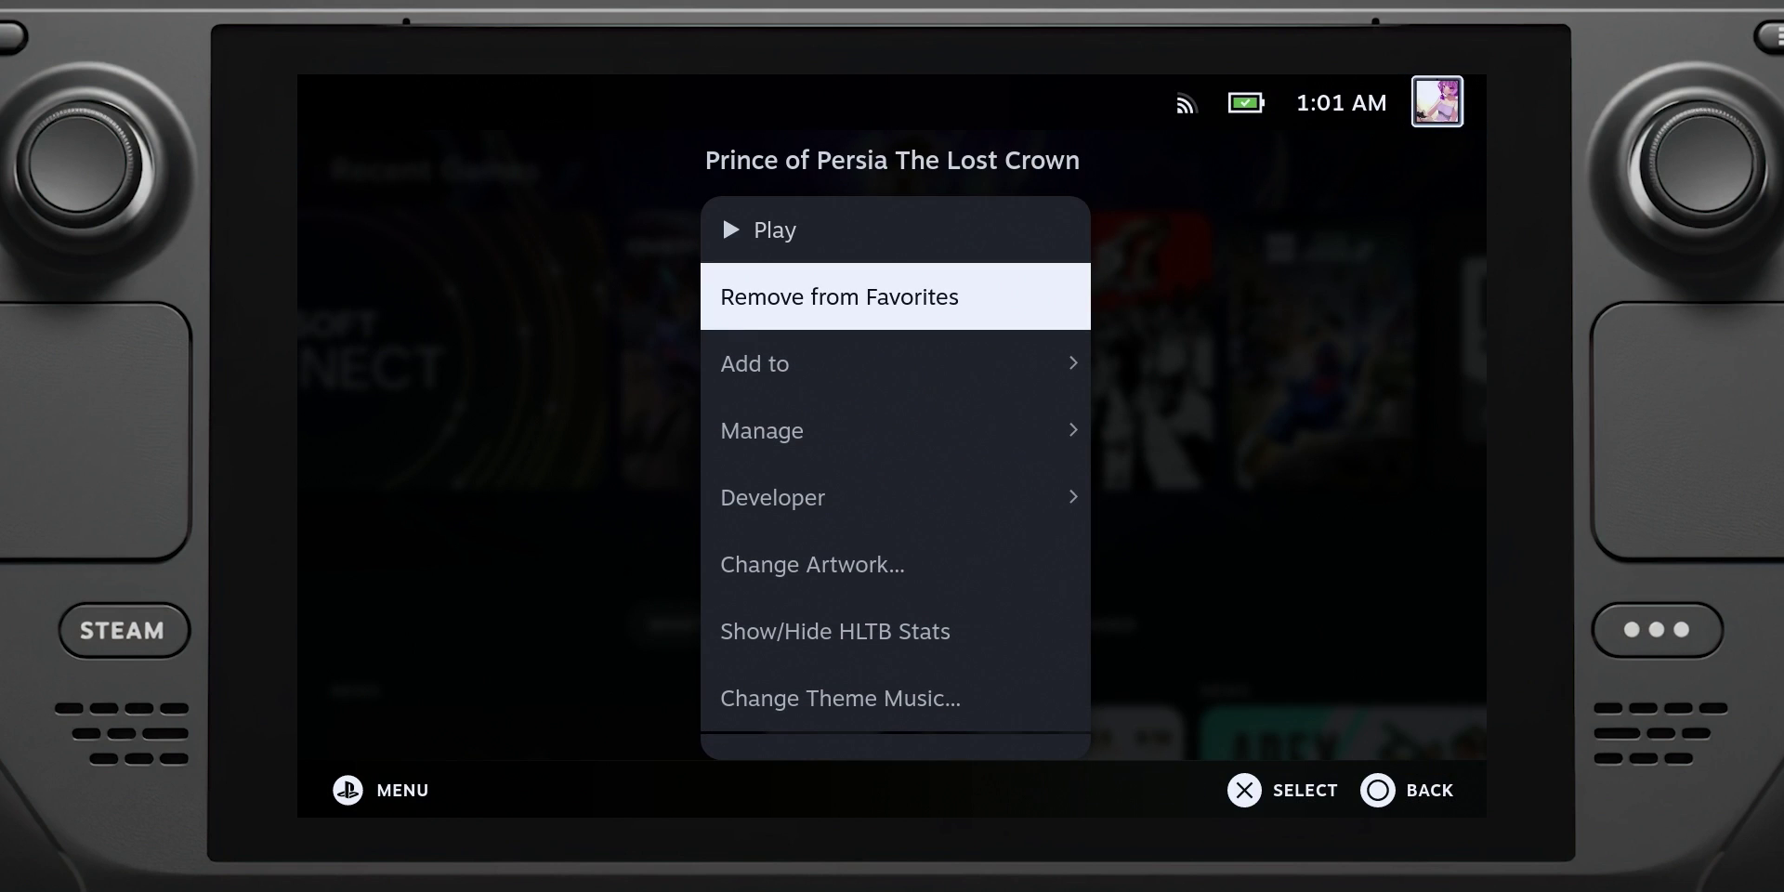
key("Return")
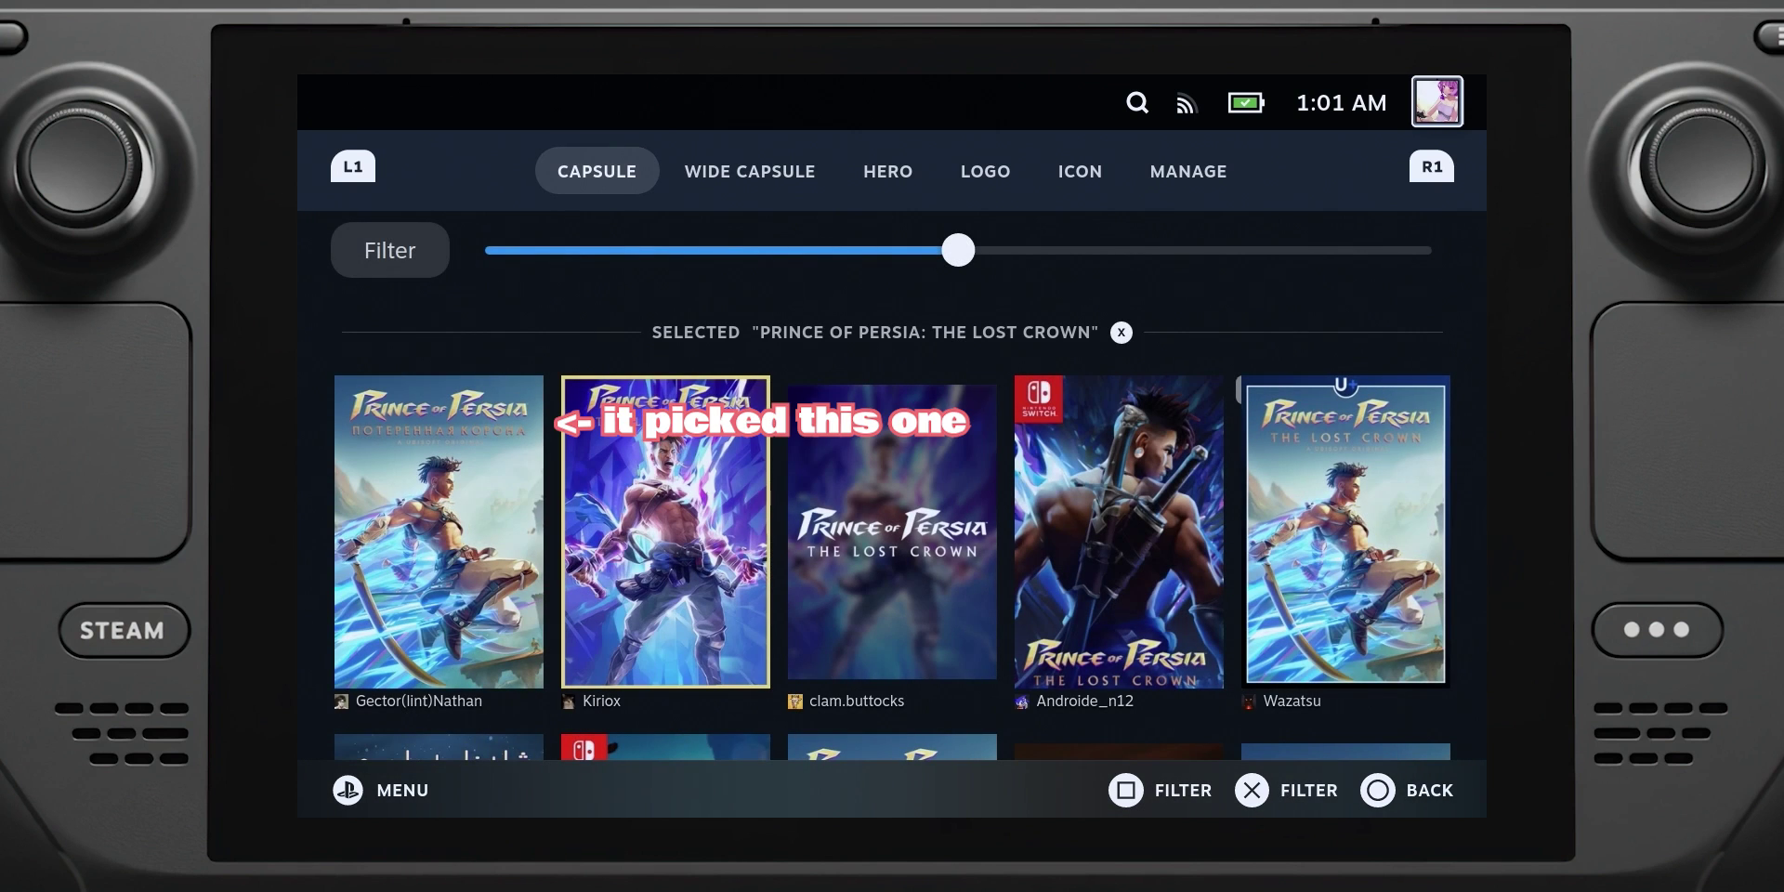
Browse up and down through the alternative capsule artwork grid
key("Down")
key("Up")
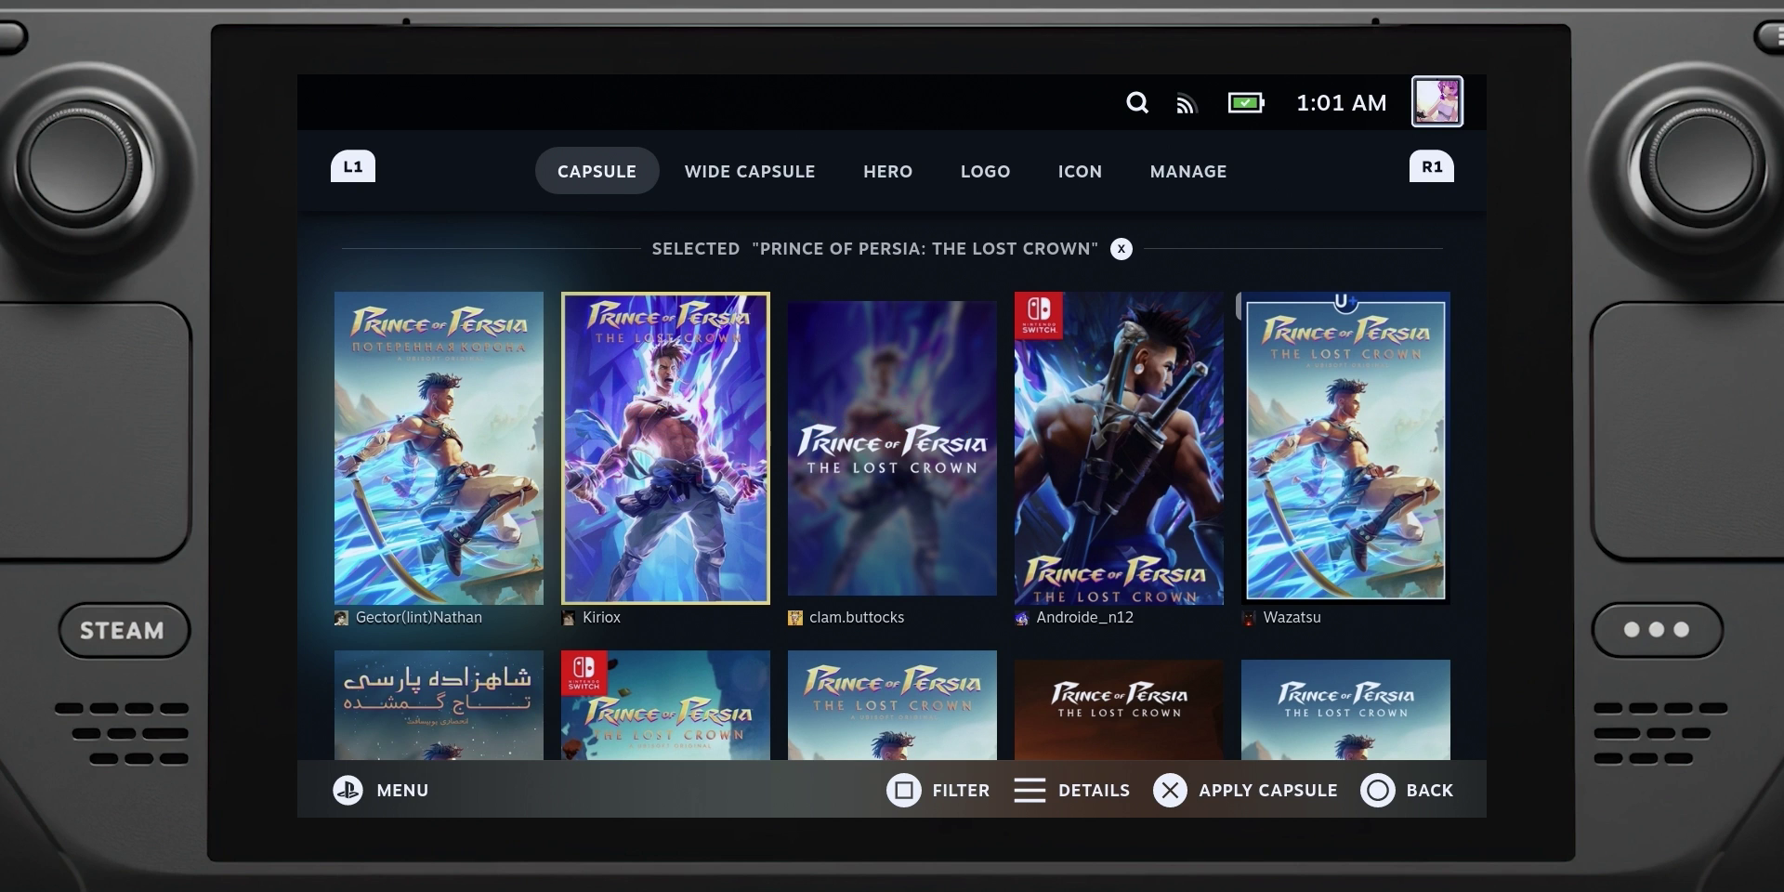
scroll(892, 483, "down", 3)
scroll(892, 483, "down", 3)
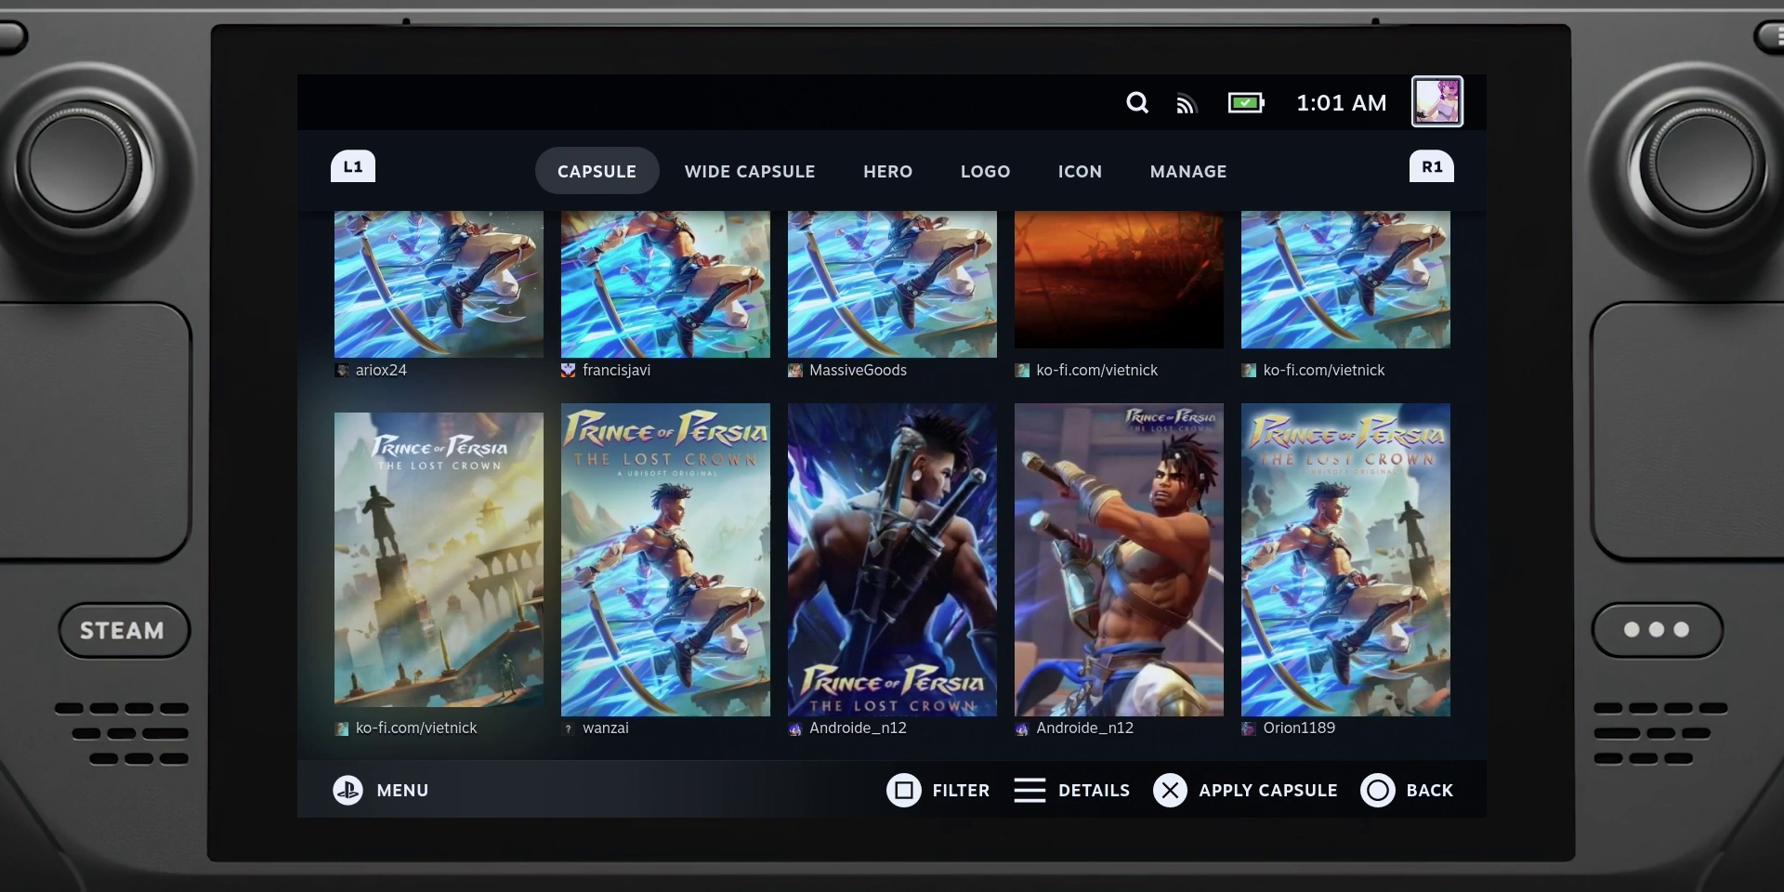
scroll(892, 484, "up", 6)
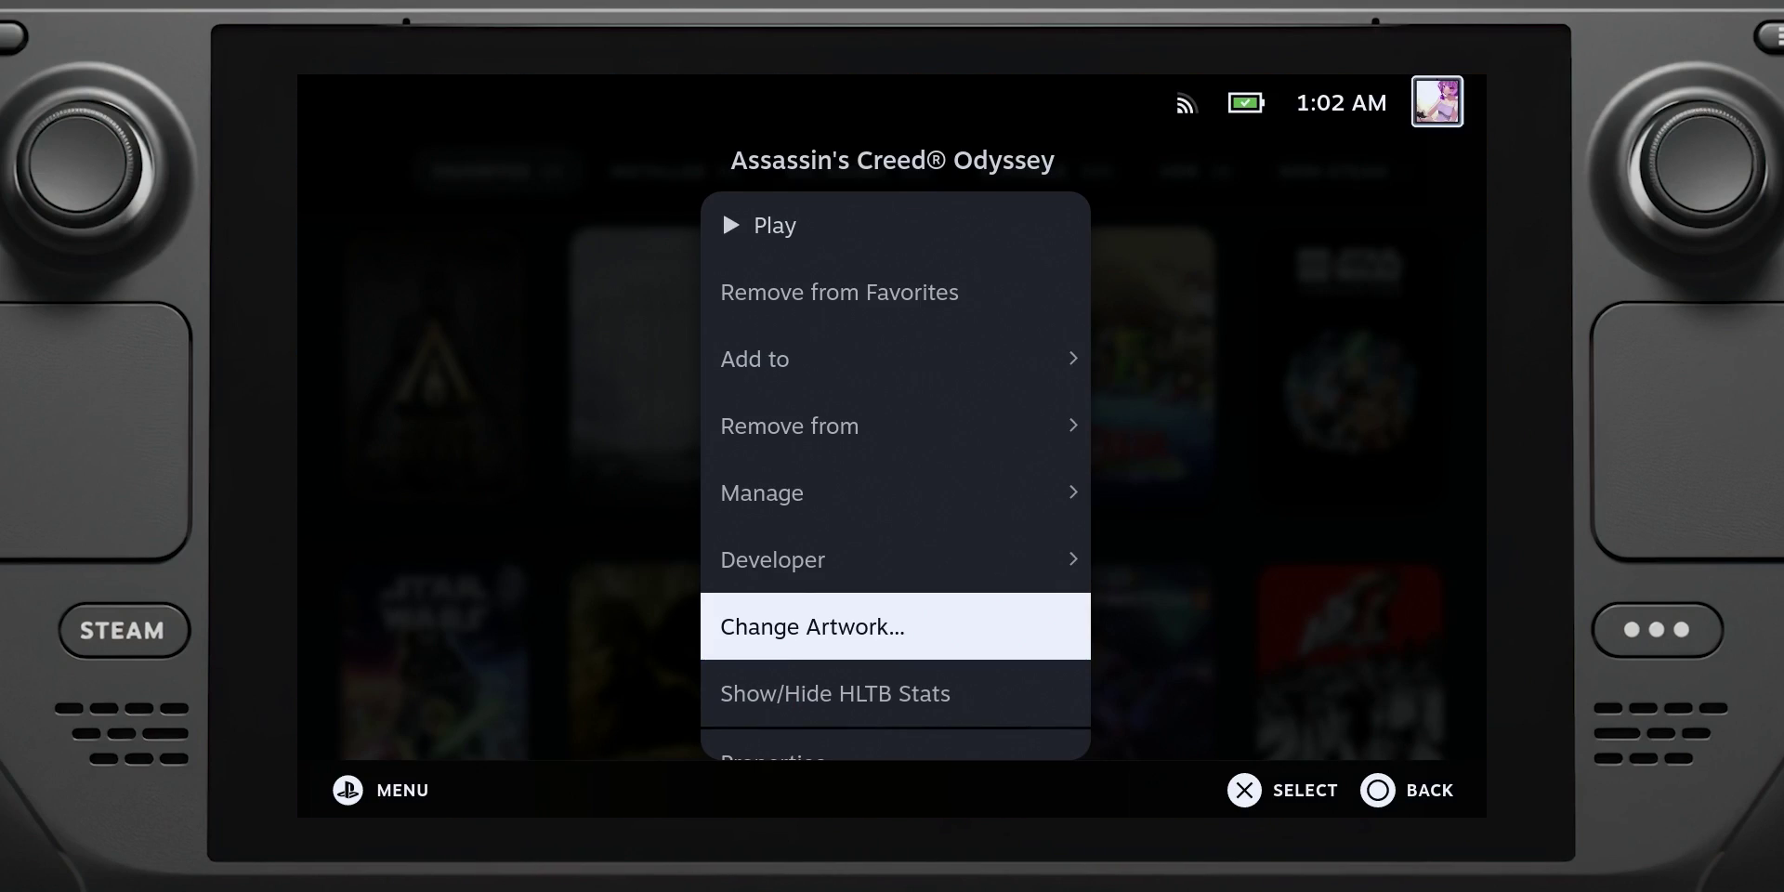
Set Assassin's Creed Odyssey's compatibility tool to Proton Experimental, after trying GE-Proton8-30, then return to the library
key("Return")
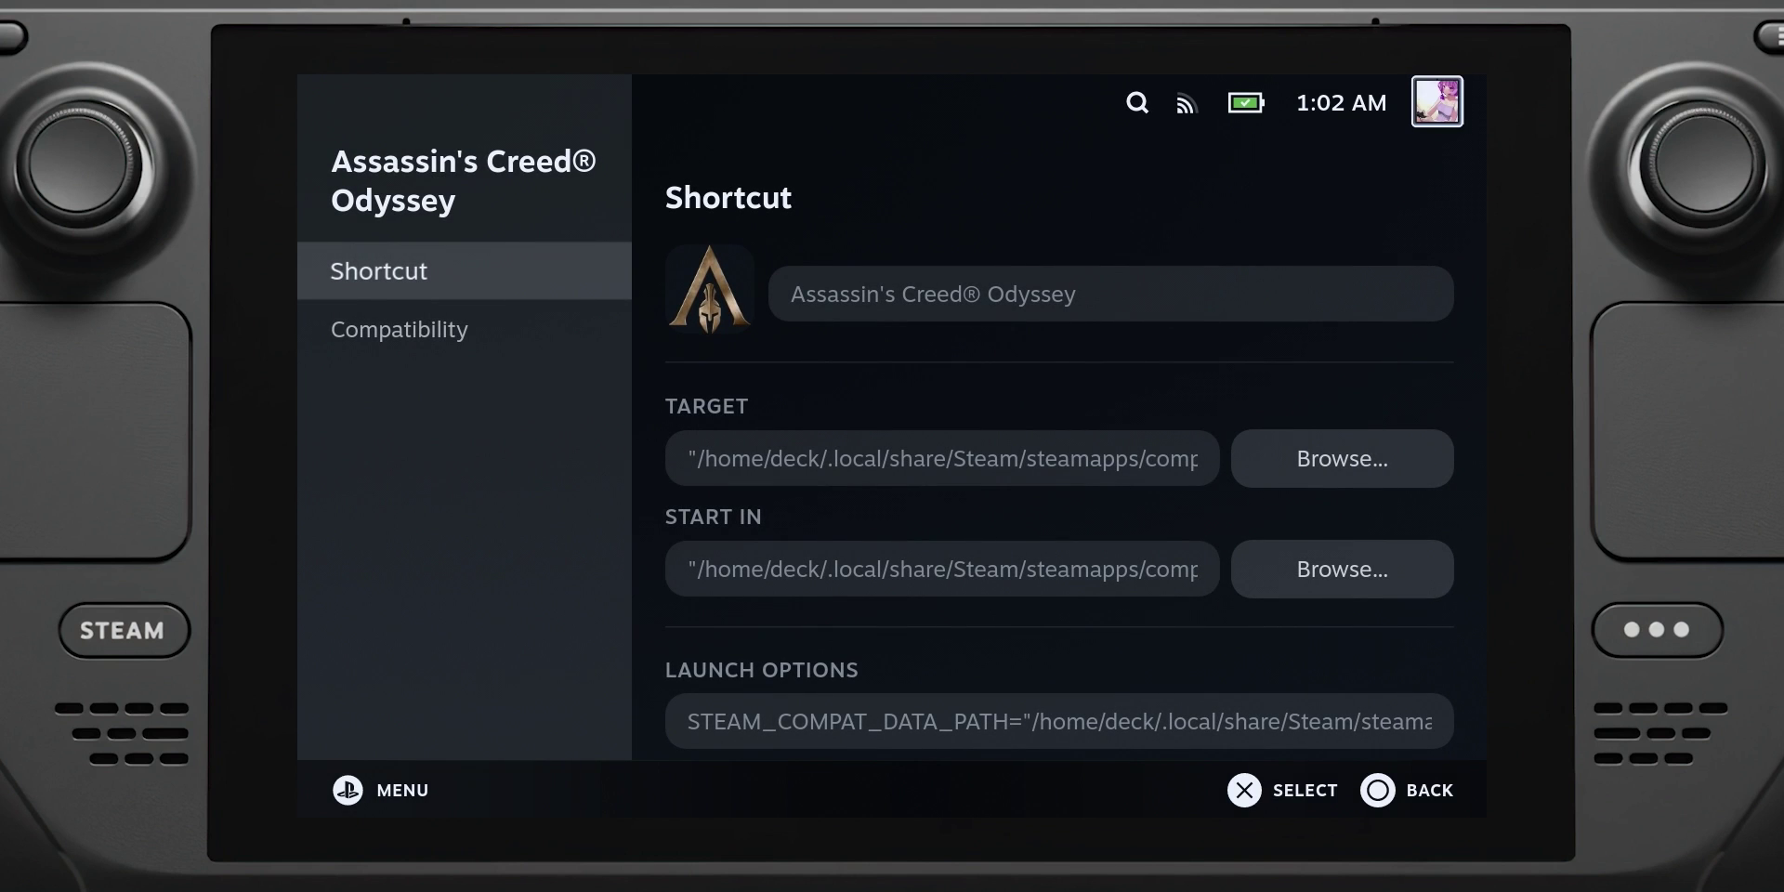
left_click(405, 329)
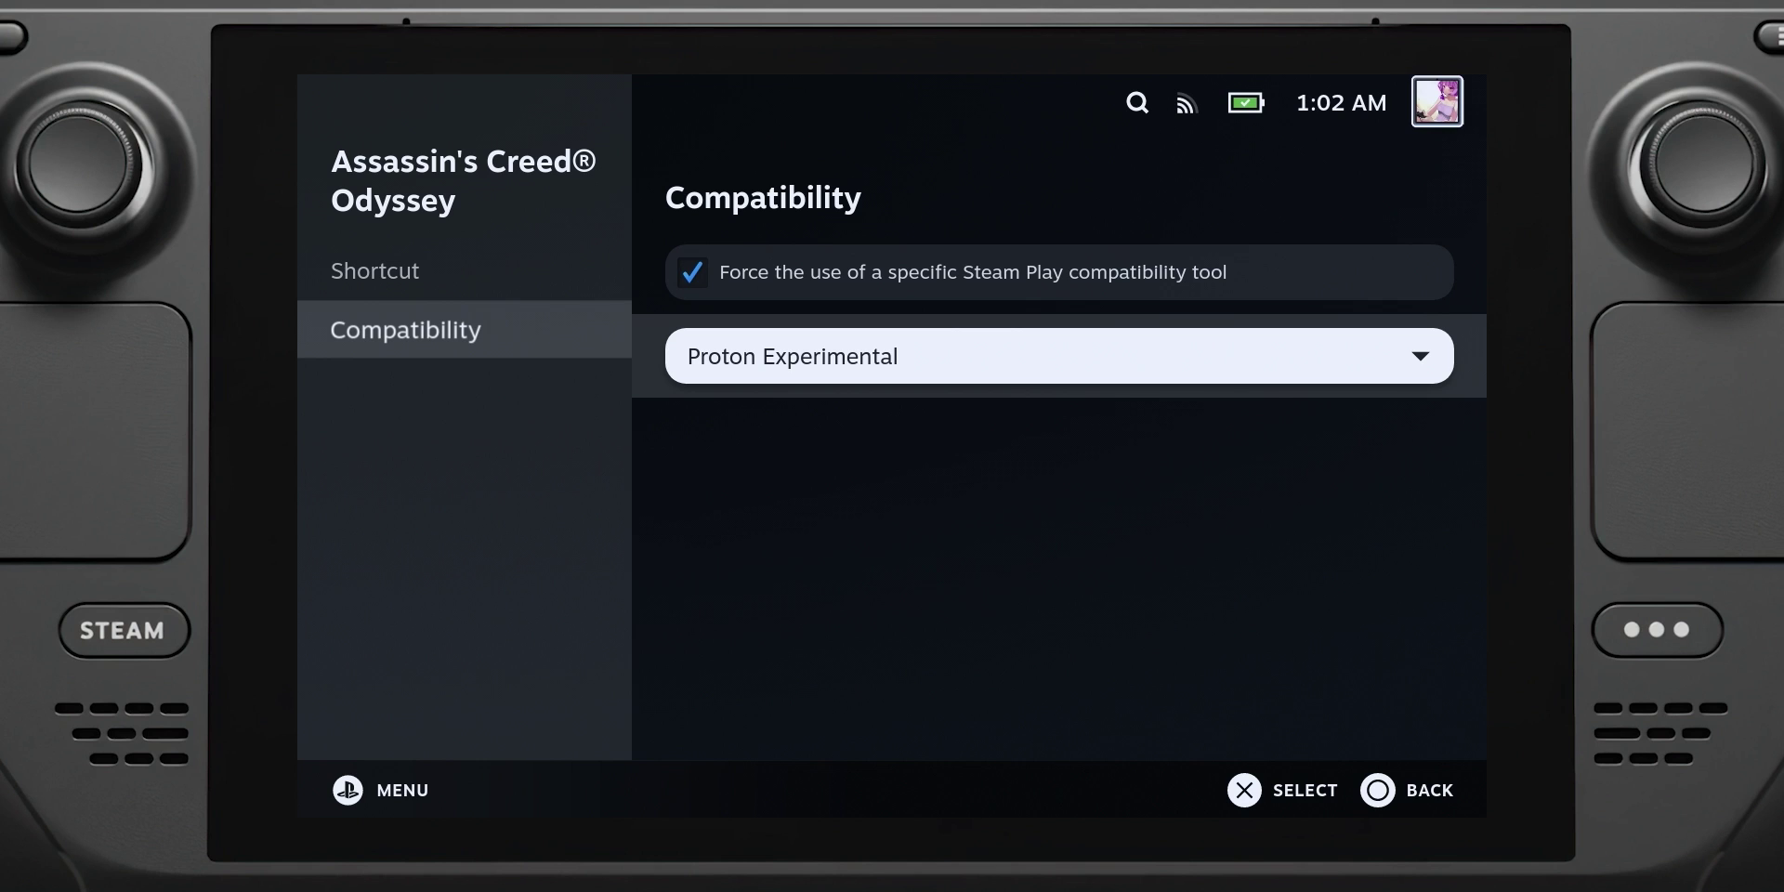
key("Return")
key("Up")
key("Up")
key("Return")
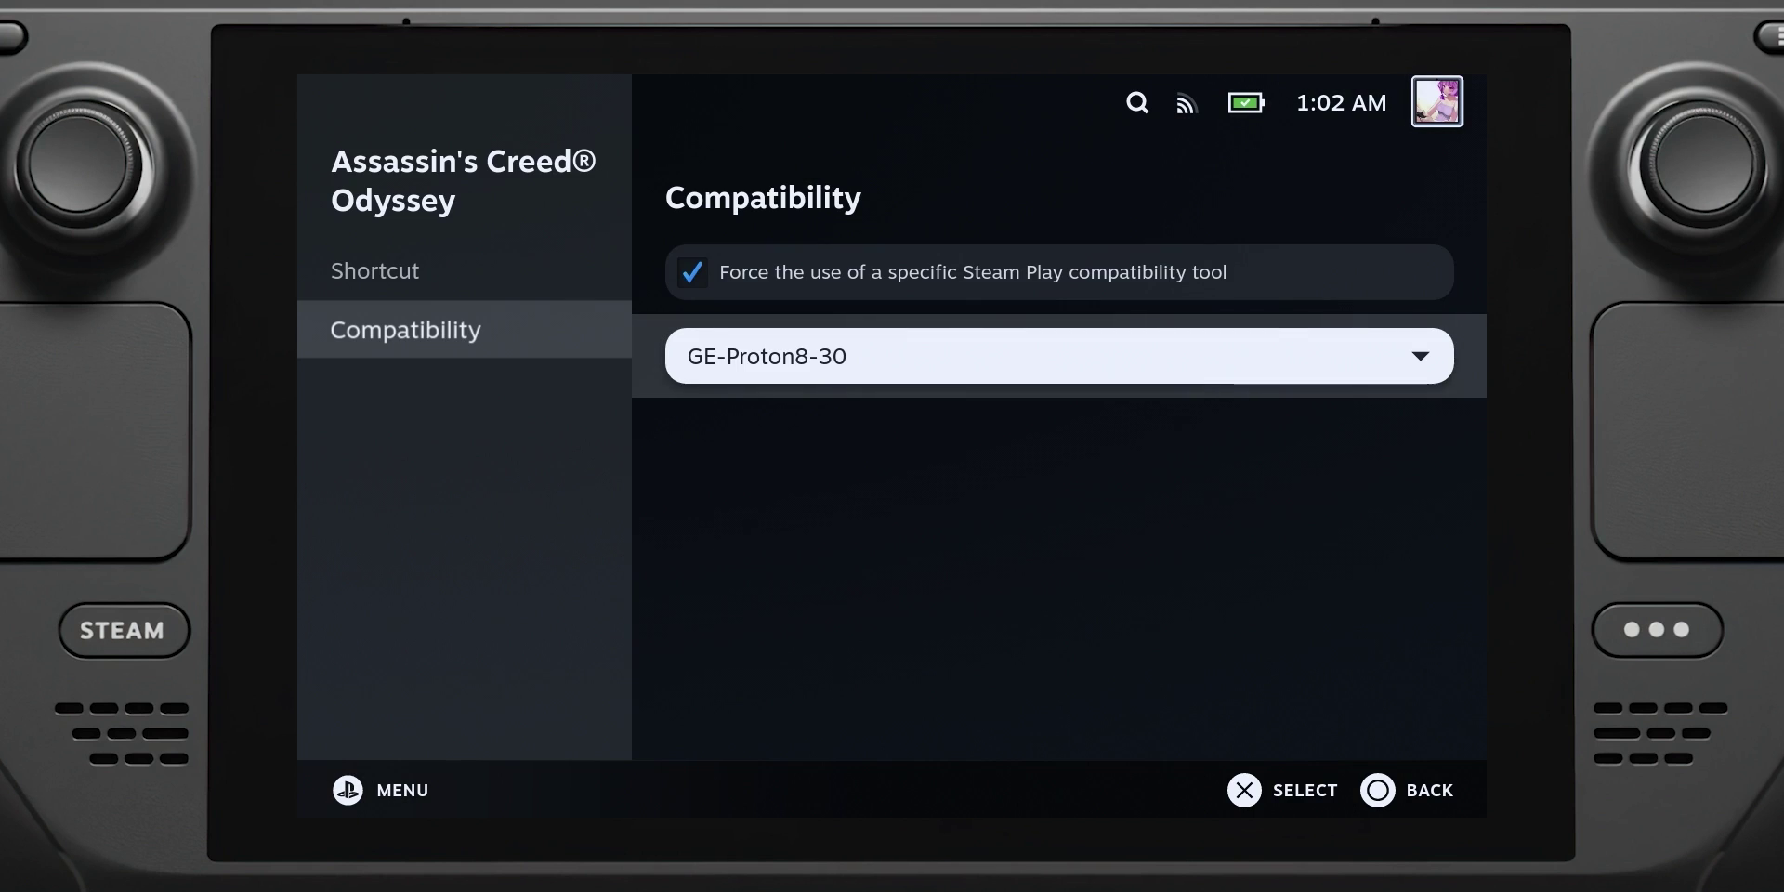
key("Return")
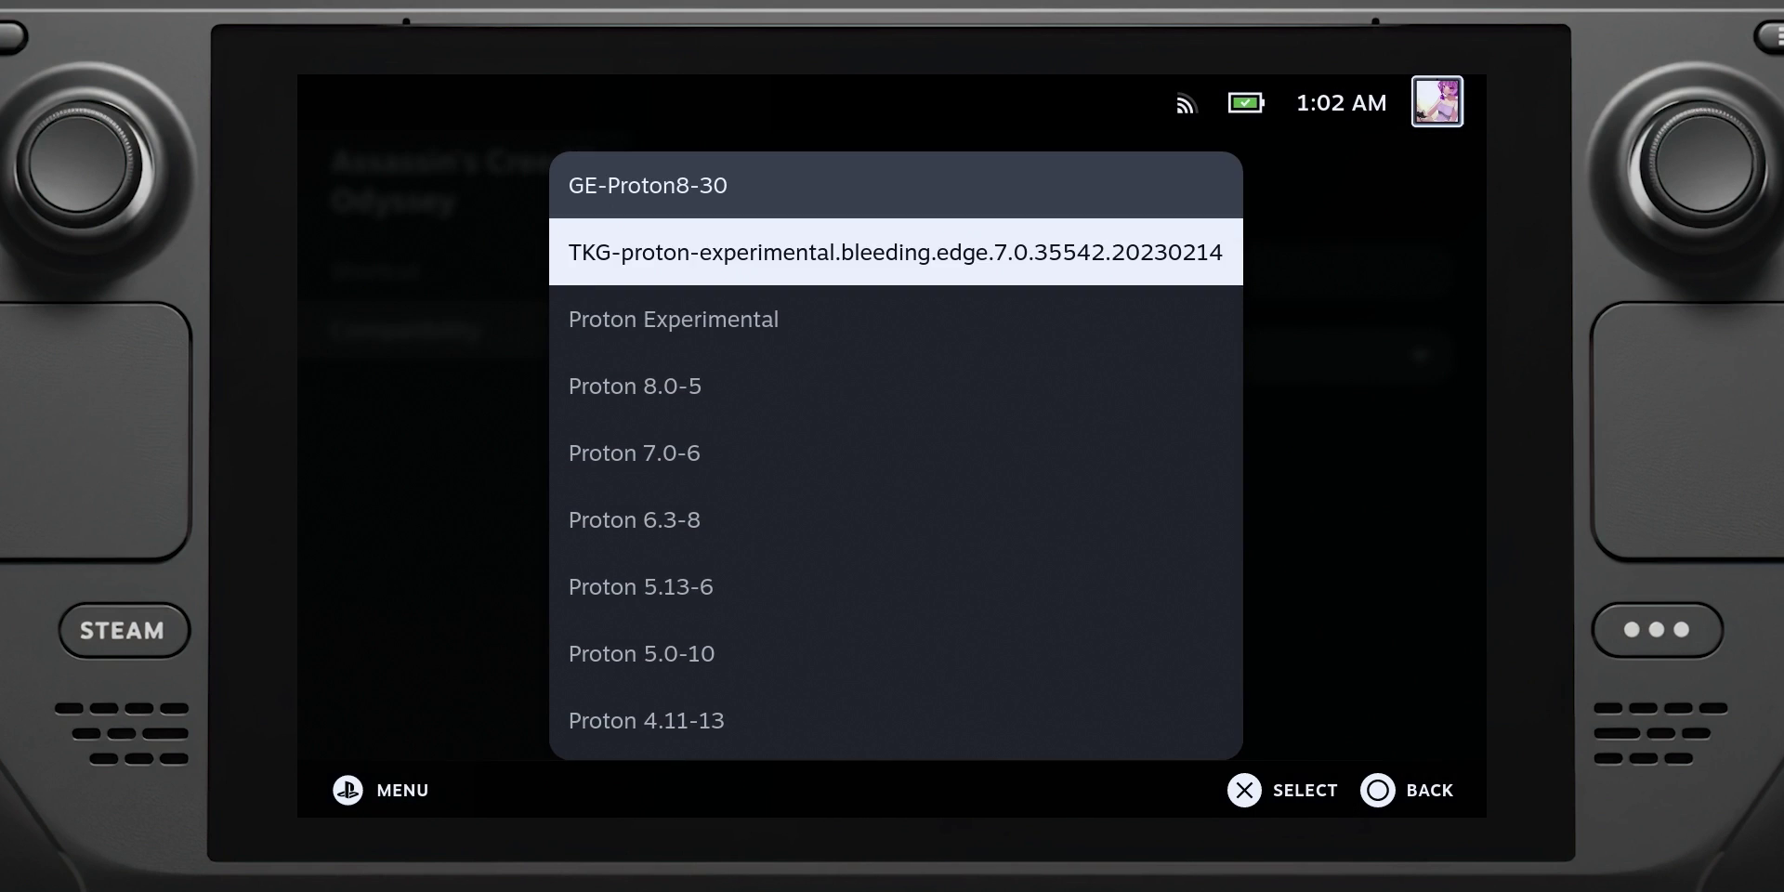
key("Down")
key("Return")
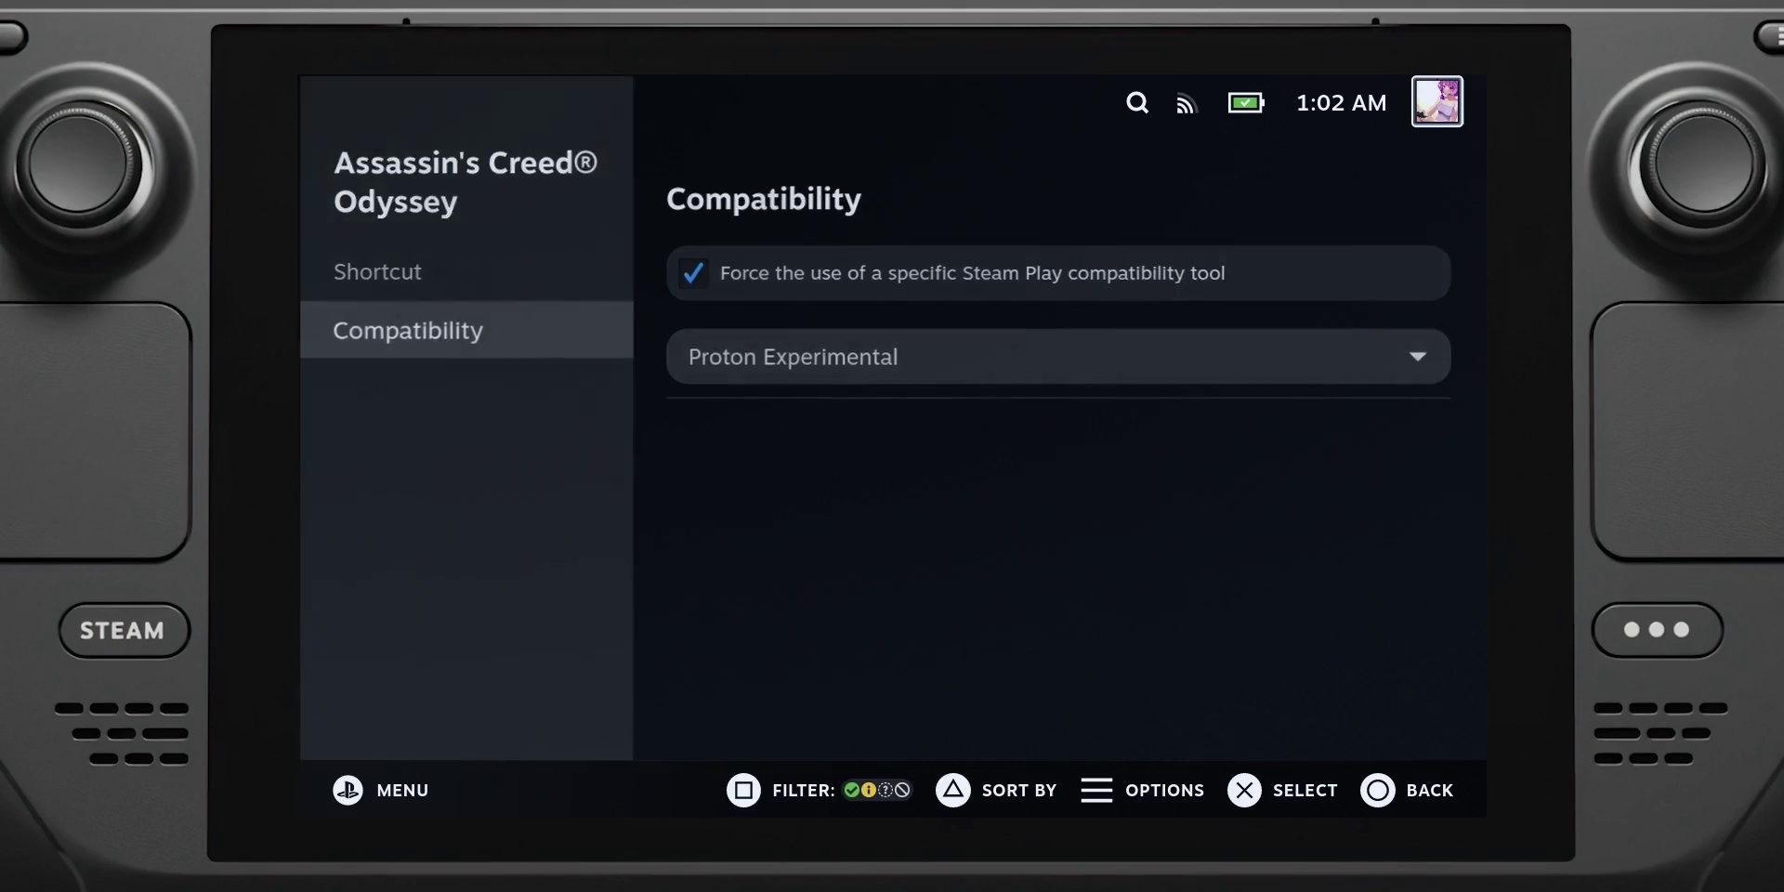
key("Escape")
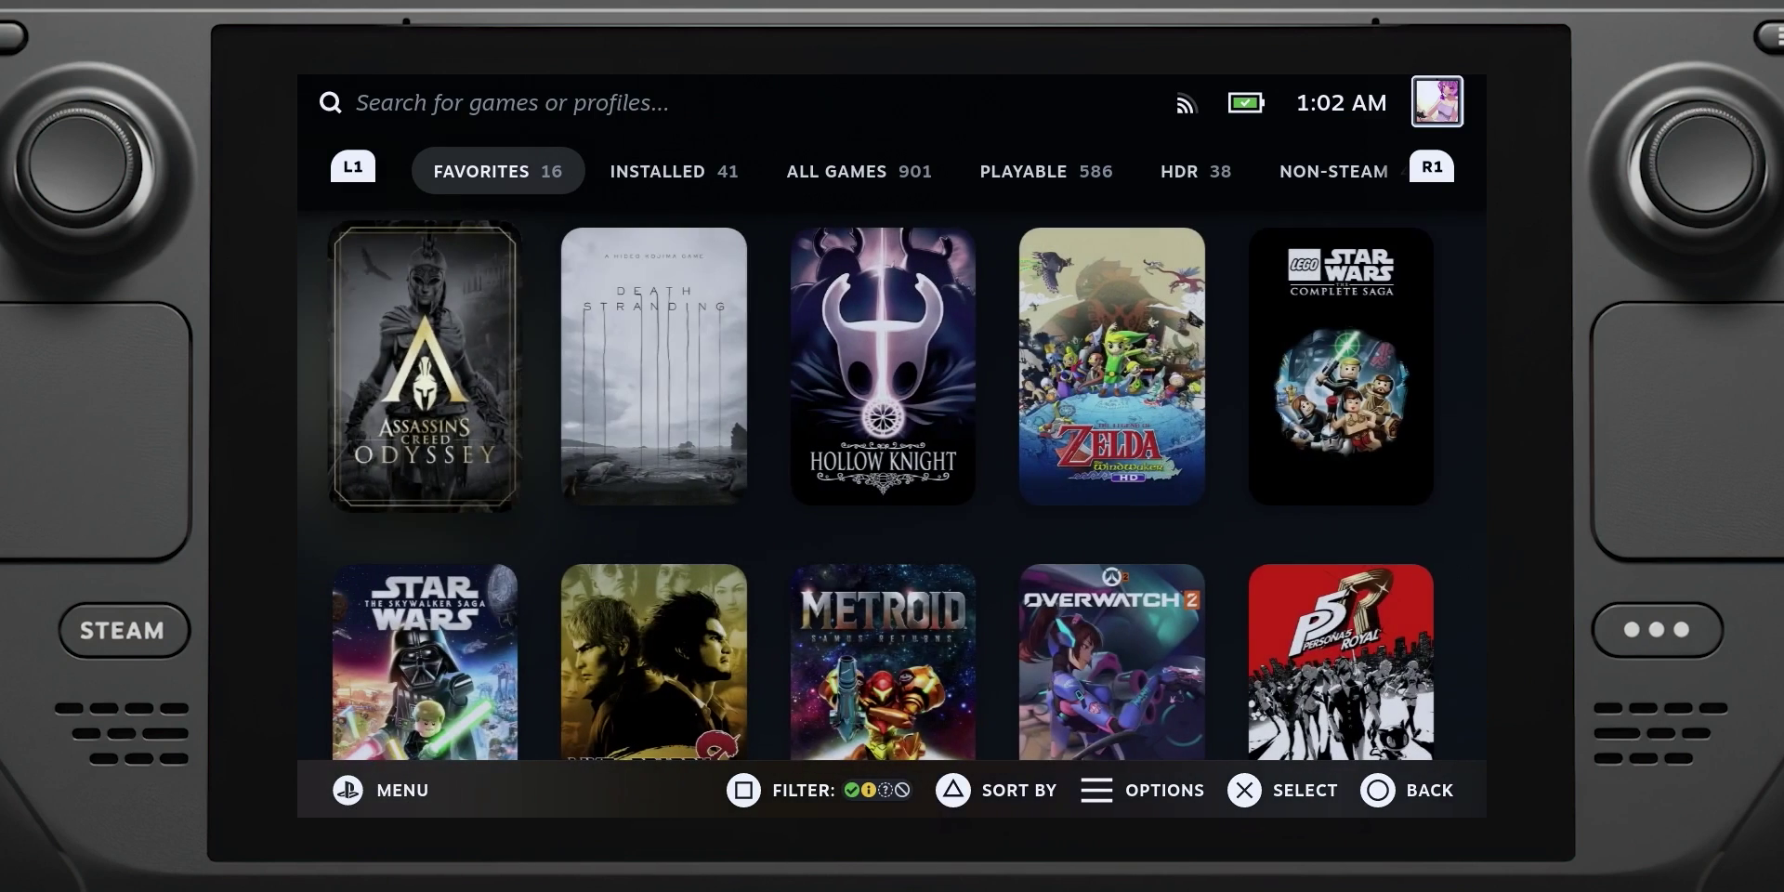
Open Assassin's Creed Odyssey's Properties and move focus down to the Launch Options field
key("Menu")
key("Down")
key("Down")
key("Down")
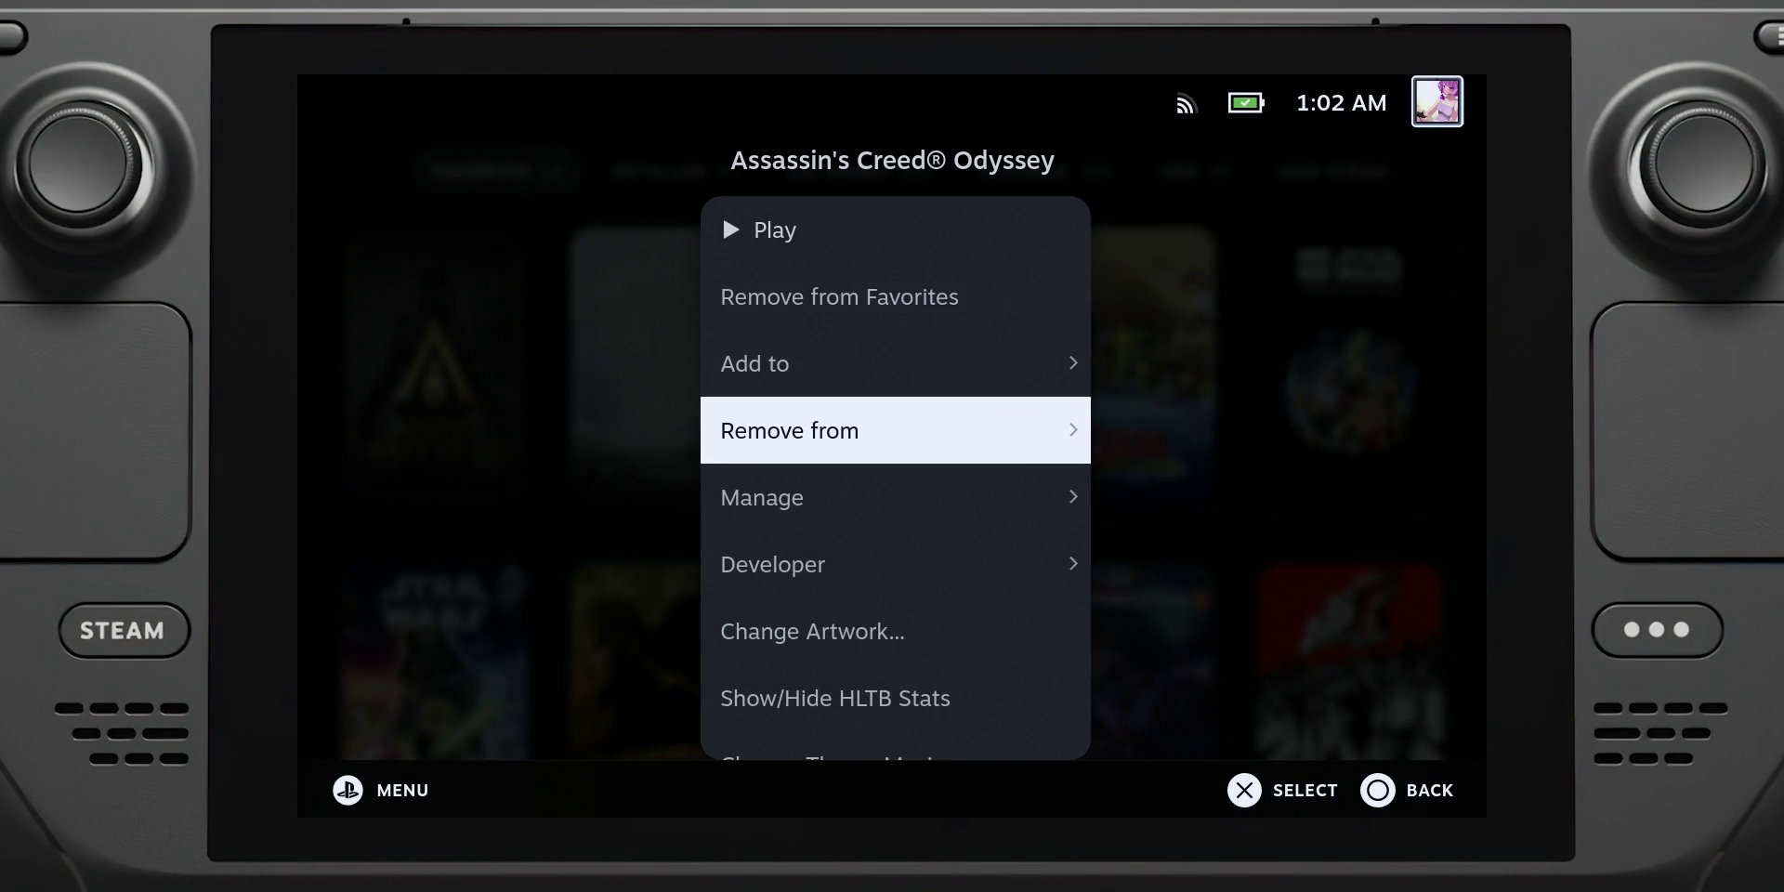
key("Down")
key("Down")
key("Down")
key("Down")
key("Down")
key("Down")
key("Return")
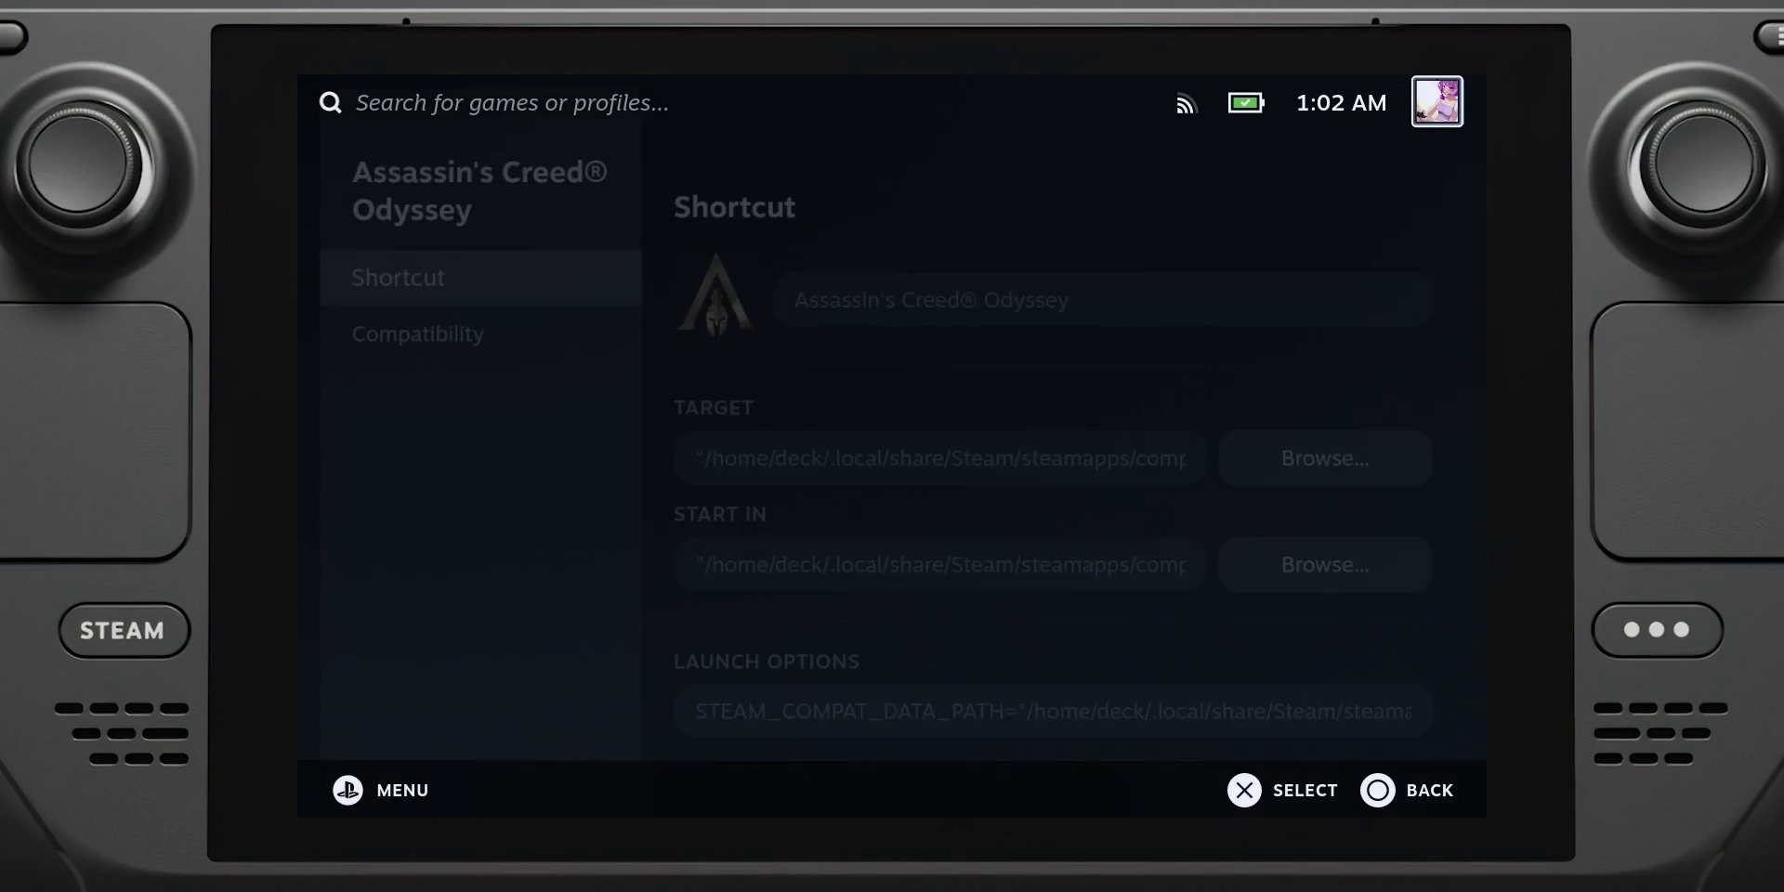
key("Right")
key("Down")
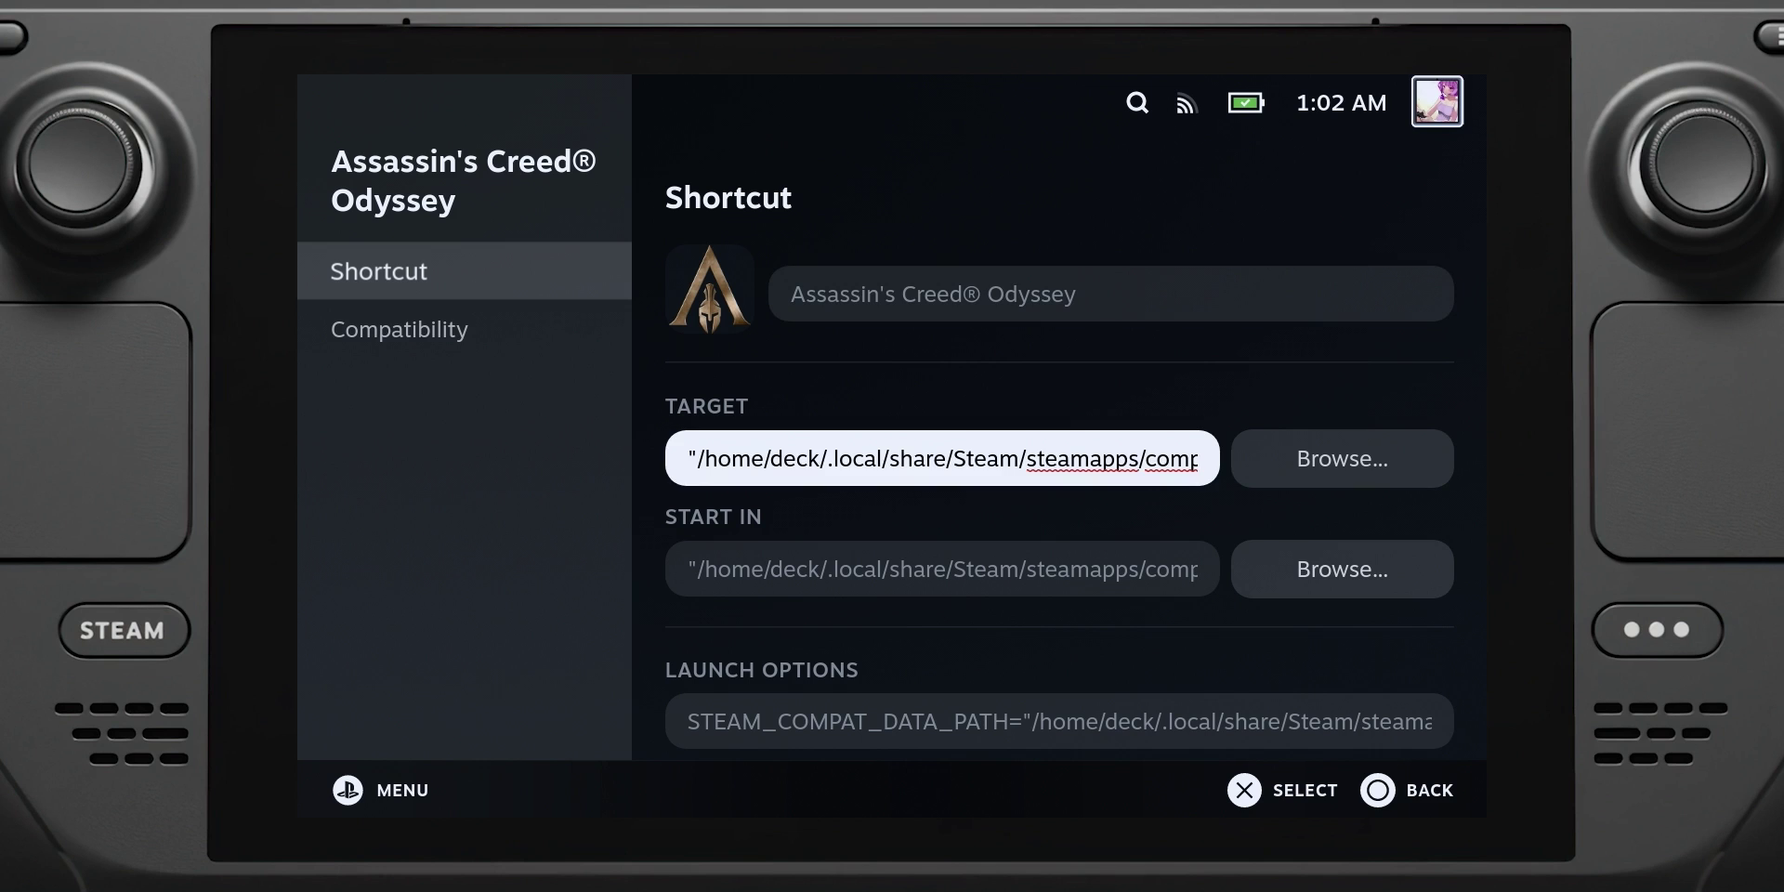
key("Right")
key("Down")
key("Right")
key("Down")
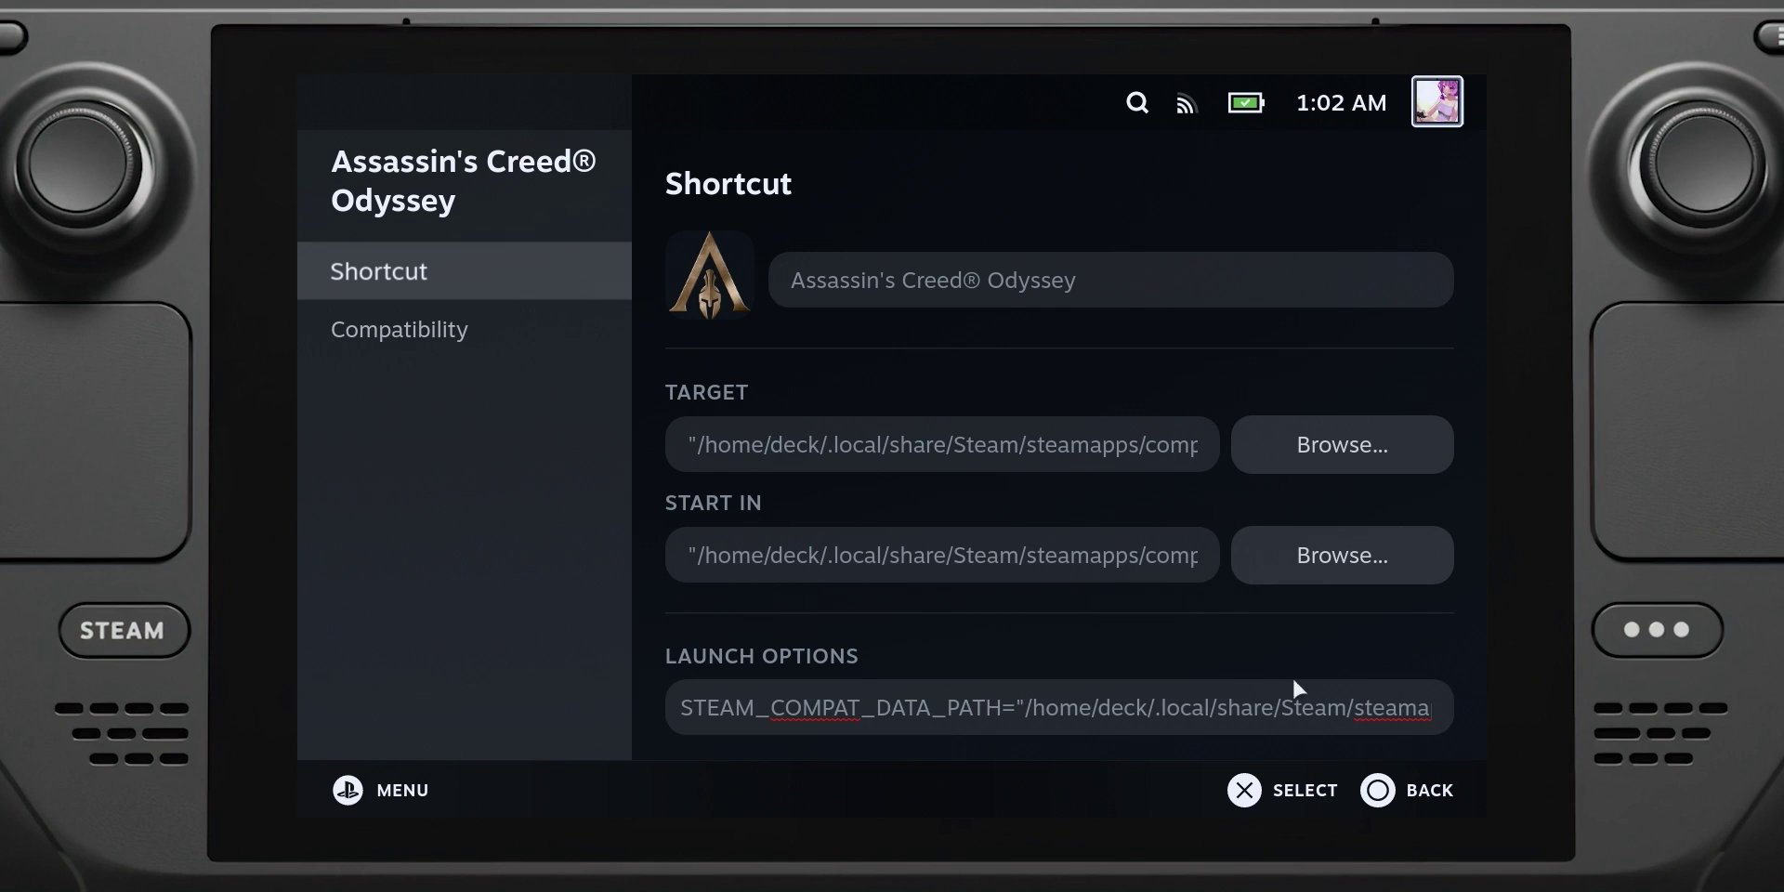
Inspect the uplay://launch/5059 launch option, close Properties, and open Chrome on the desktop
left_click_drag(1377, 697, 1468, 705)
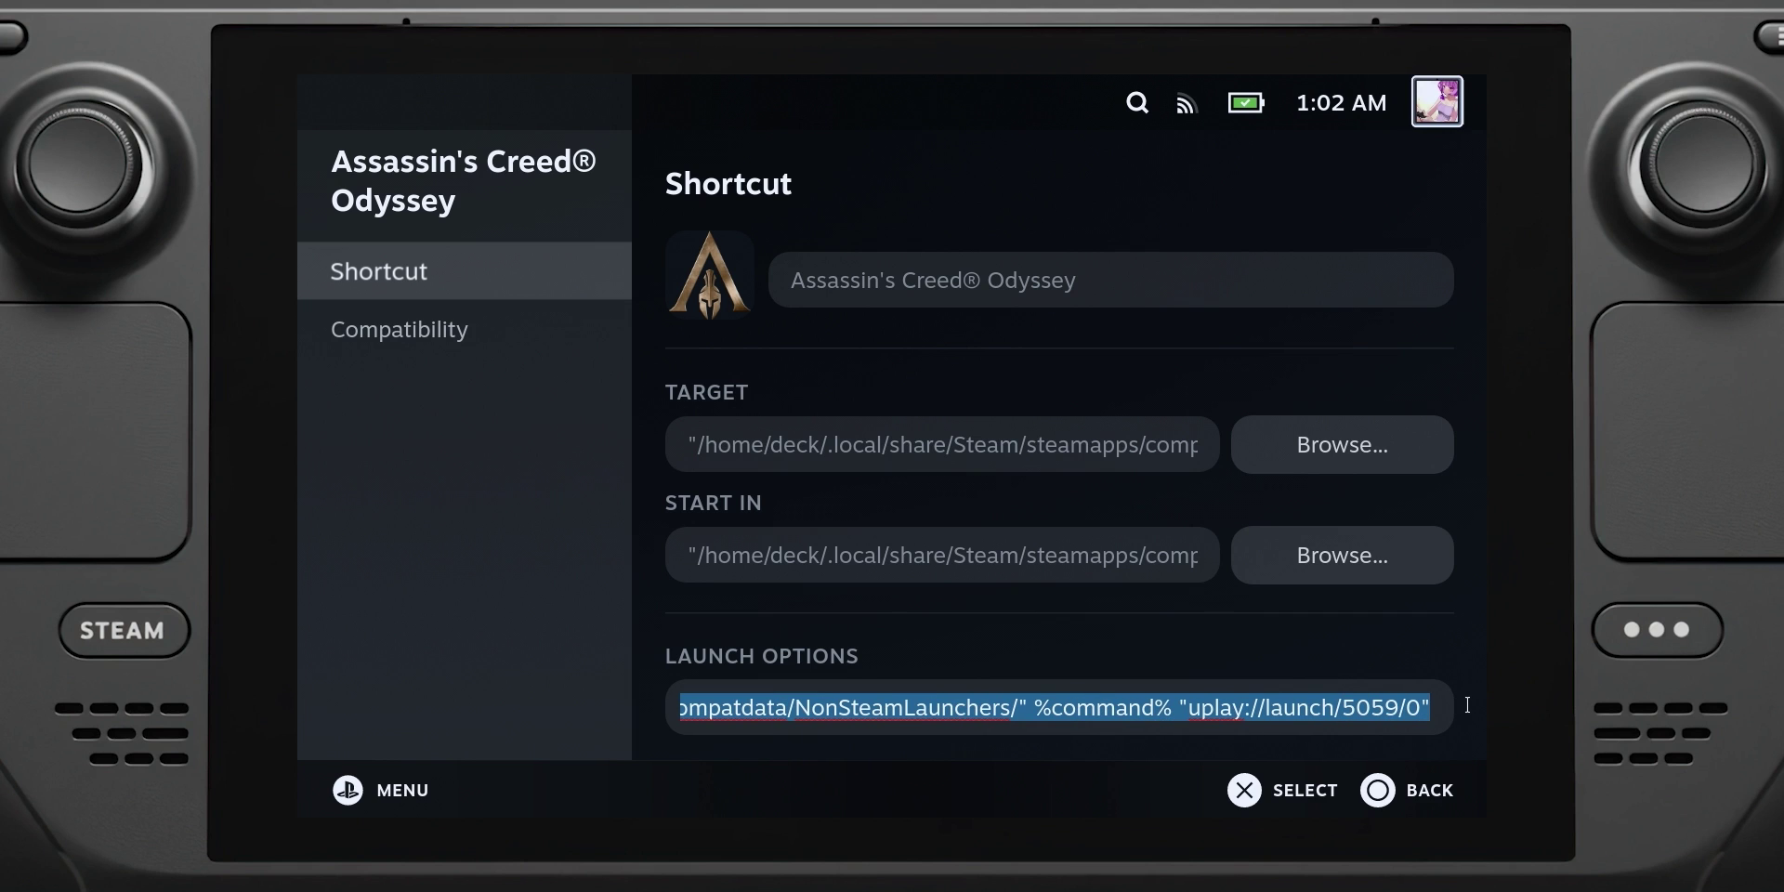
left_click(1288, 704)
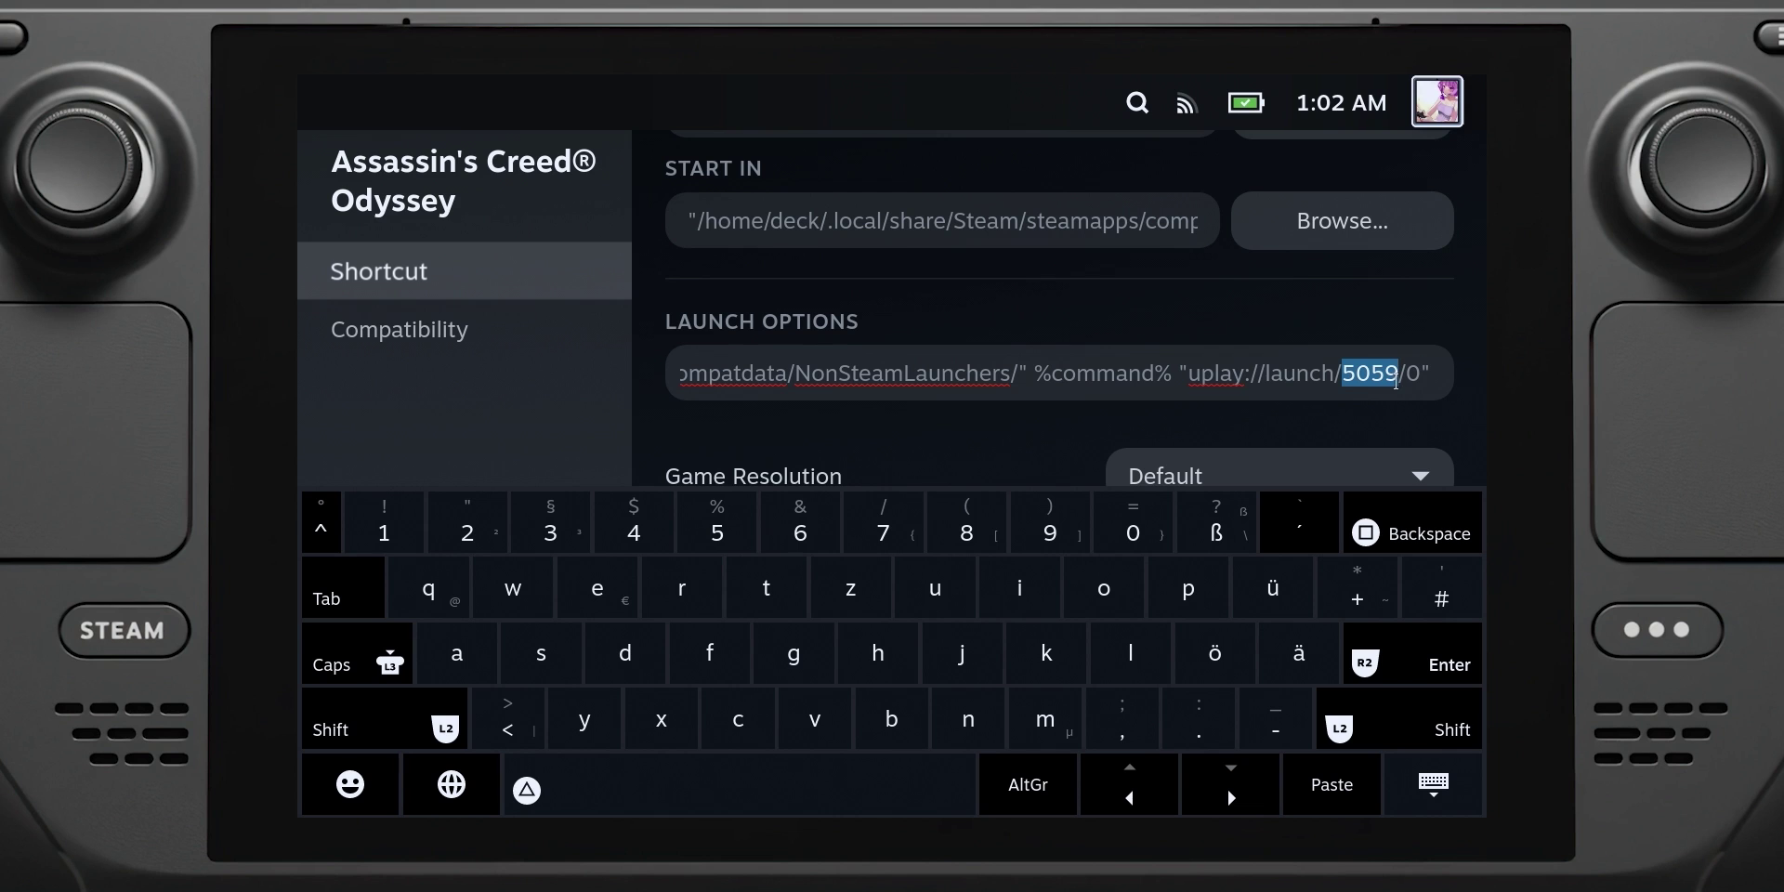
left_click(1463, 784)
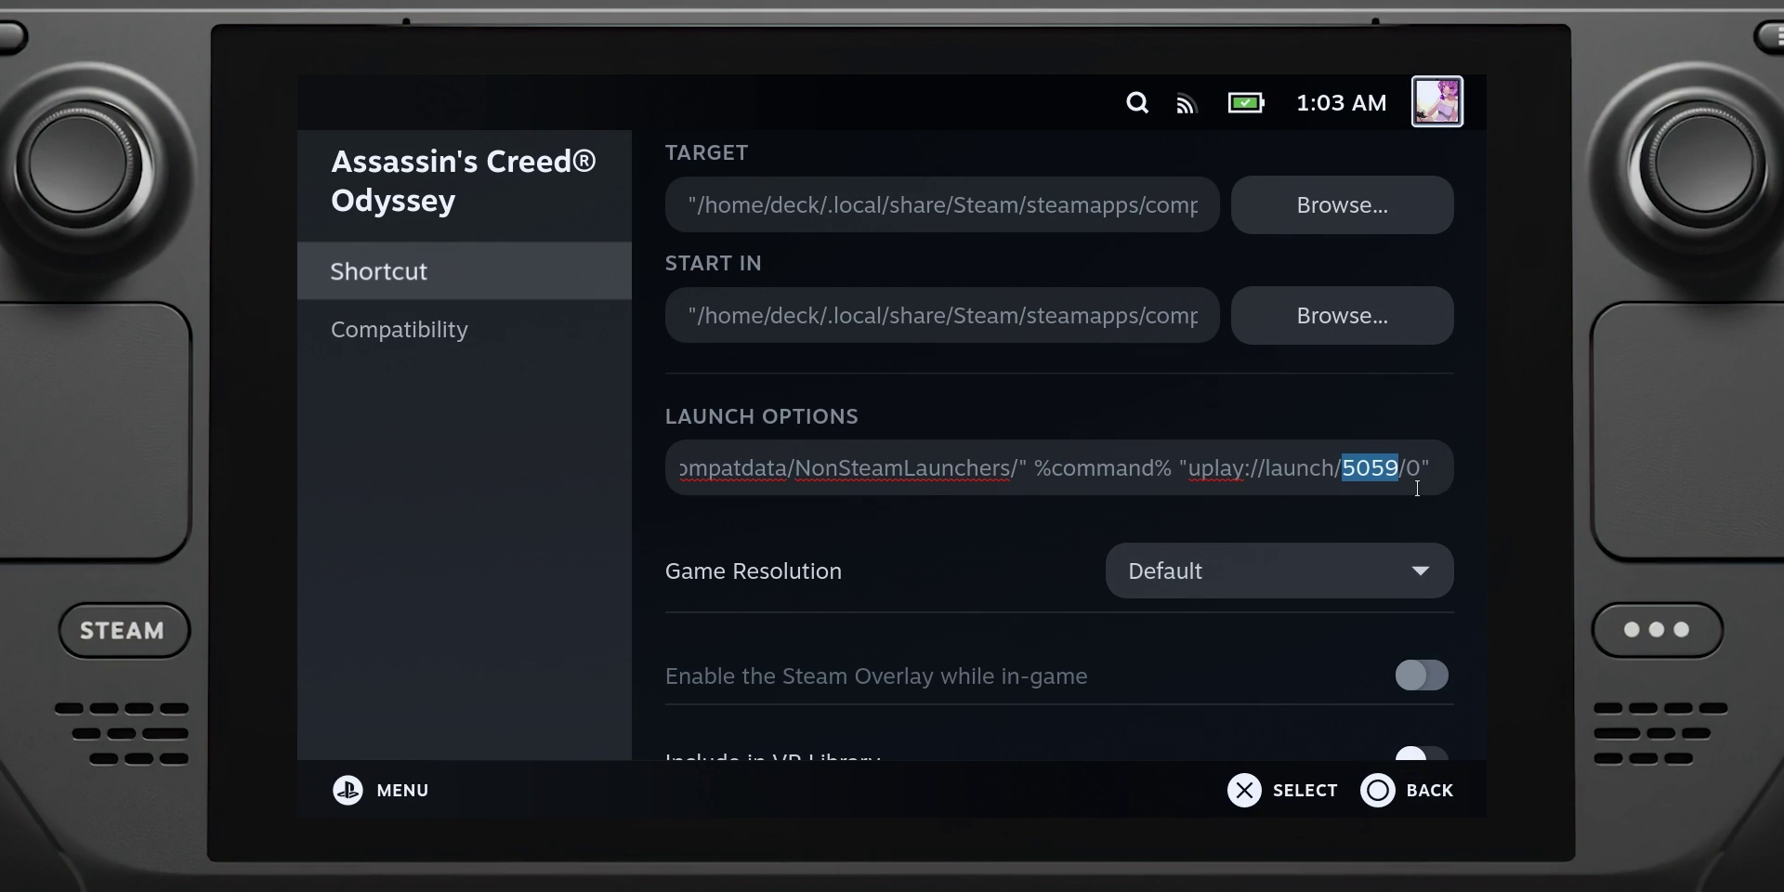
left_click(1393, 472)
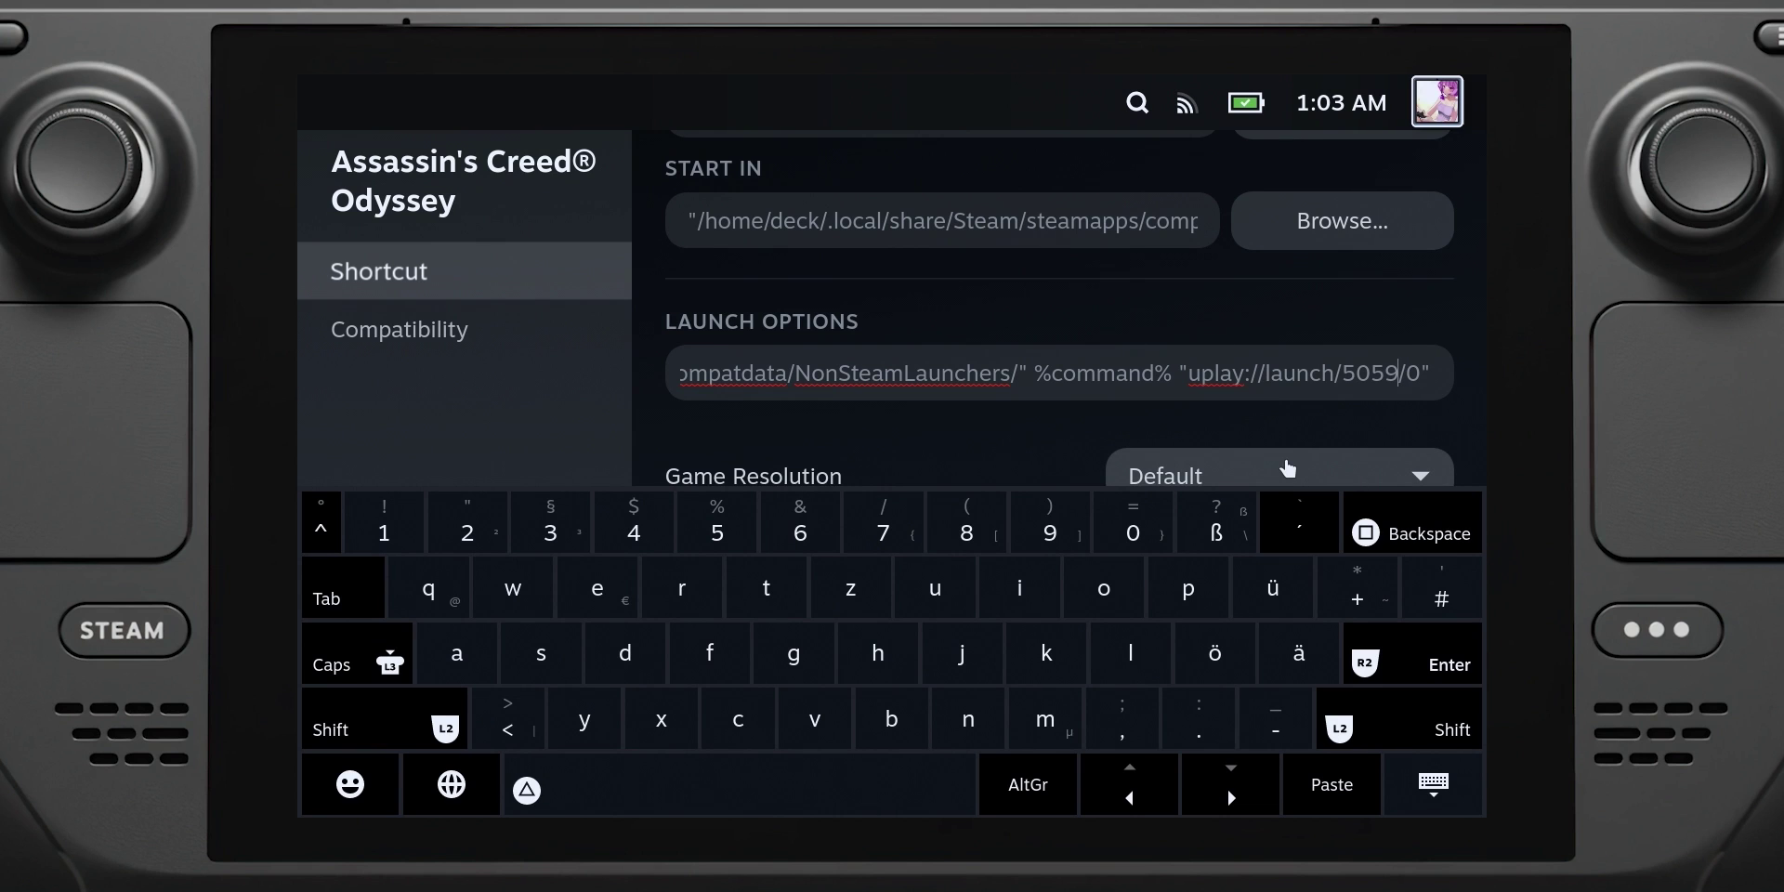
key("Escape")
key("Escape")
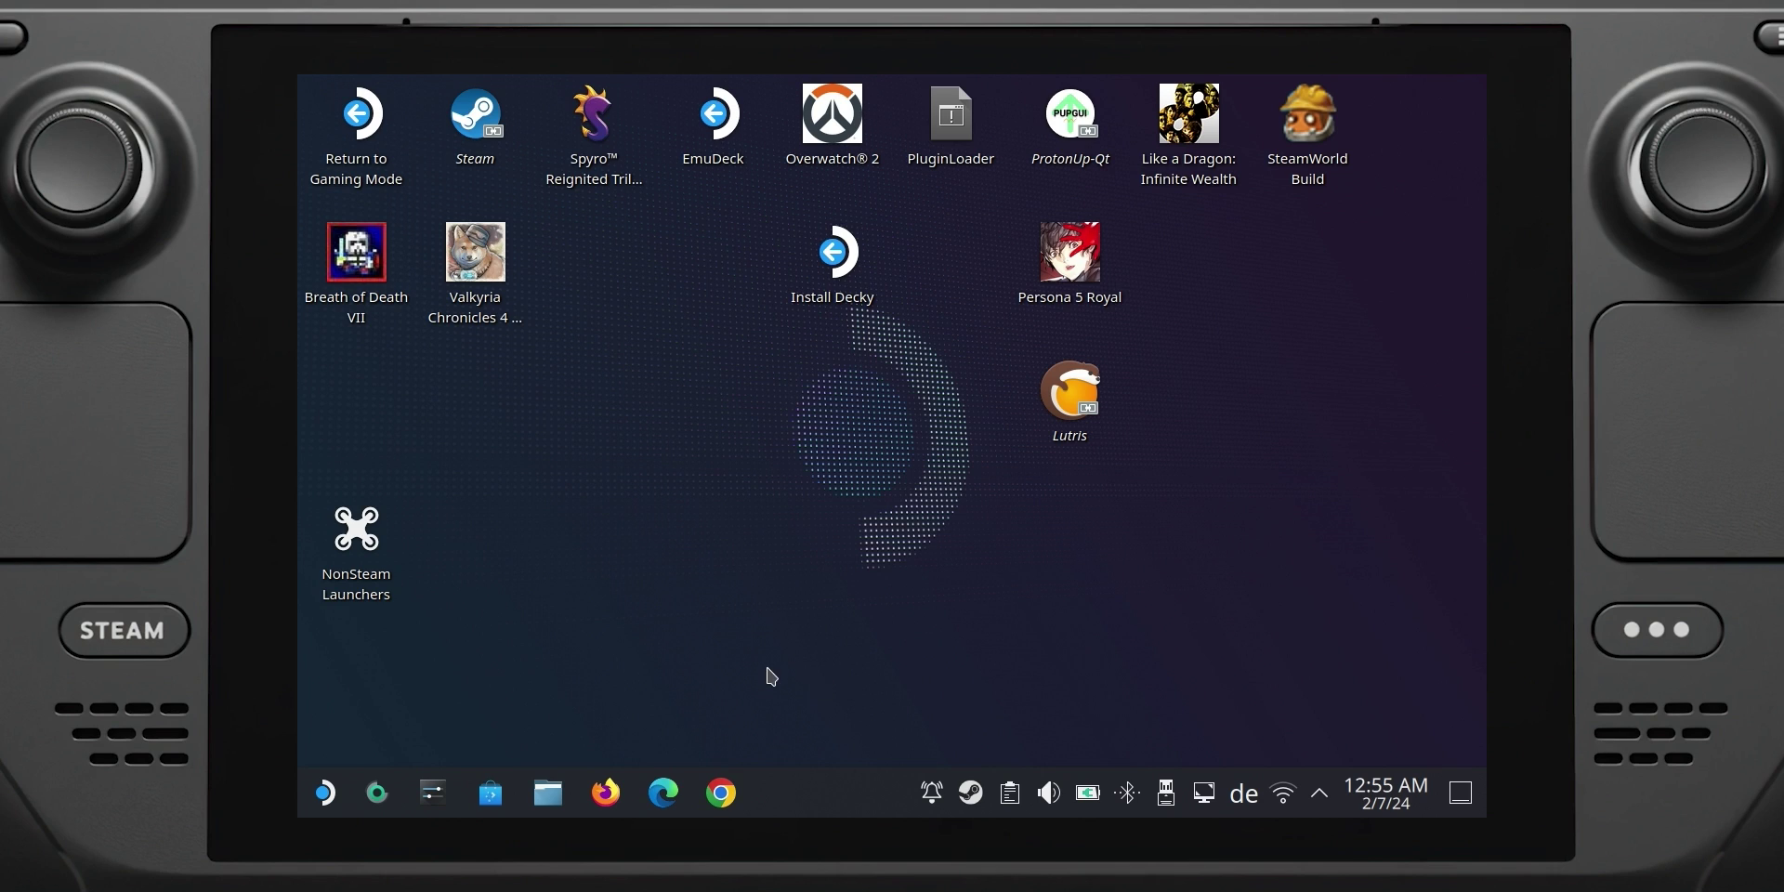
left_click(728, 798)
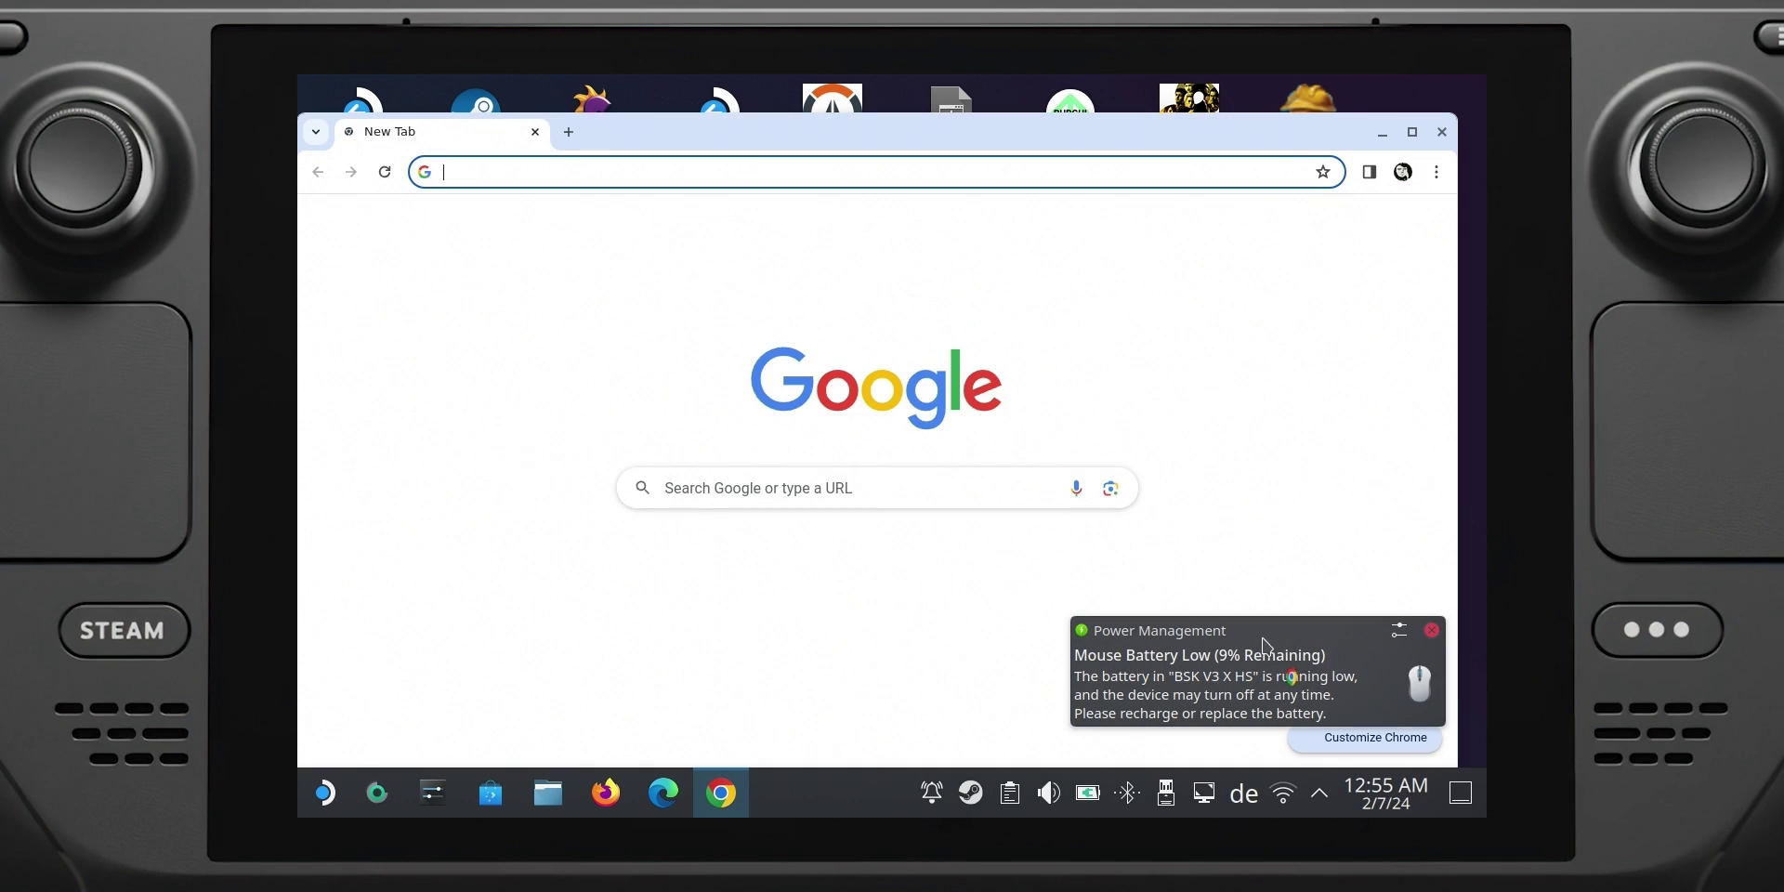
Search 'nonsteamlaun' in Chrome and open the NonSteamLaunchers releases page on GitHub
left_click(1438, 631)
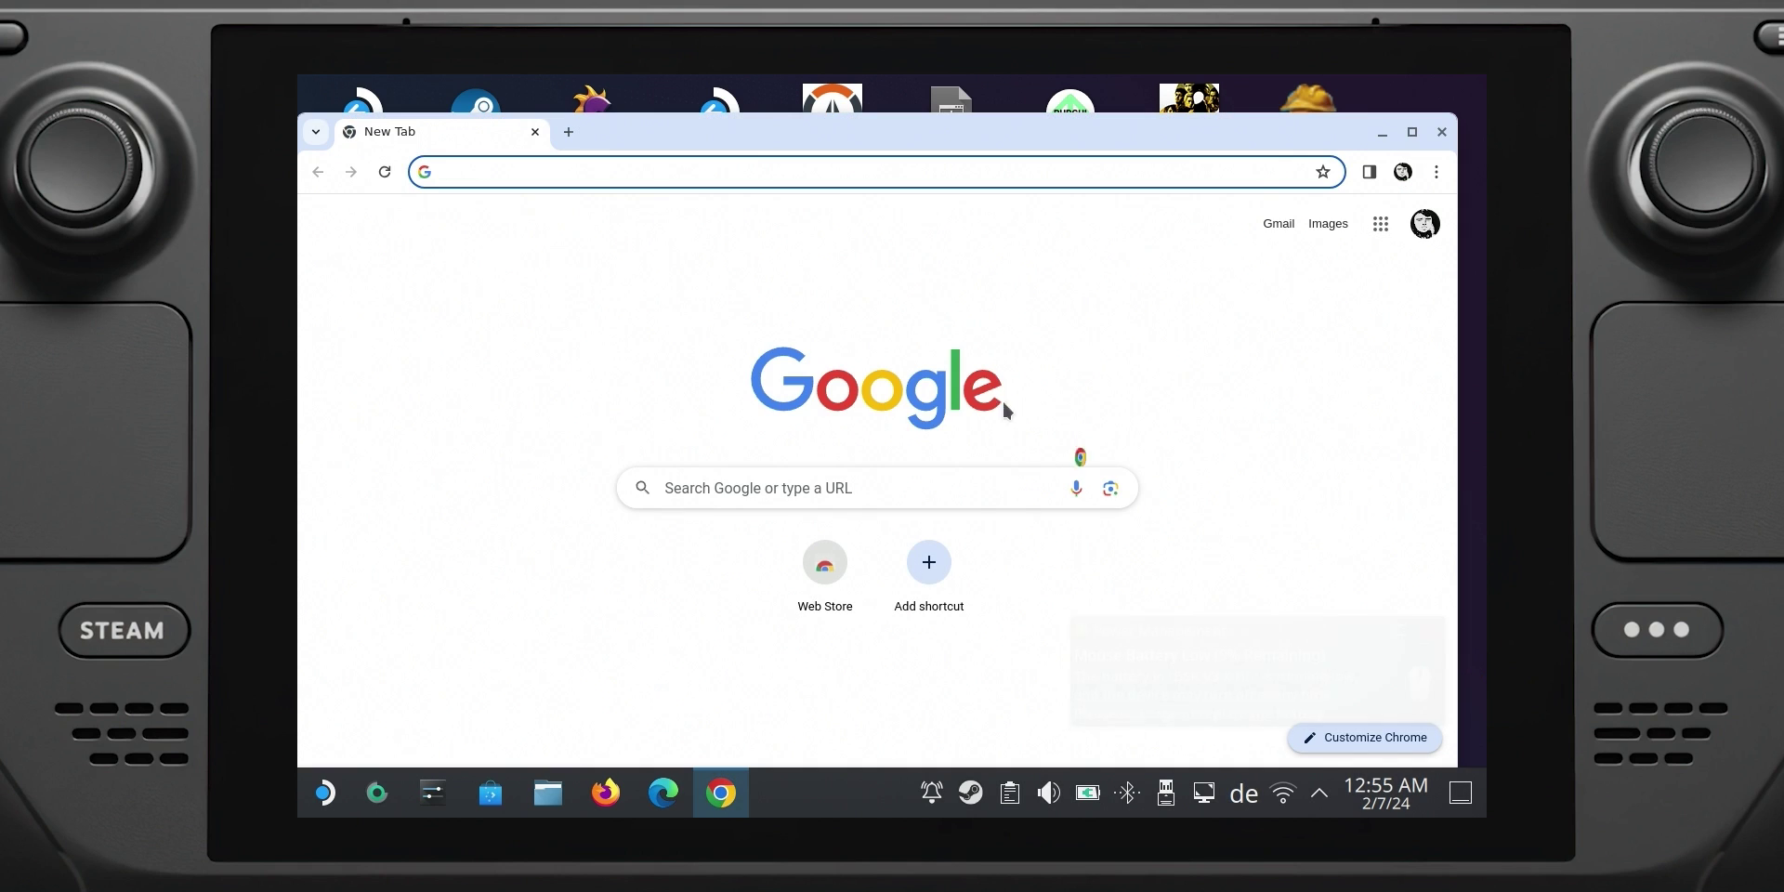
left_click(607, 164)
type("nonsteamlauncher")
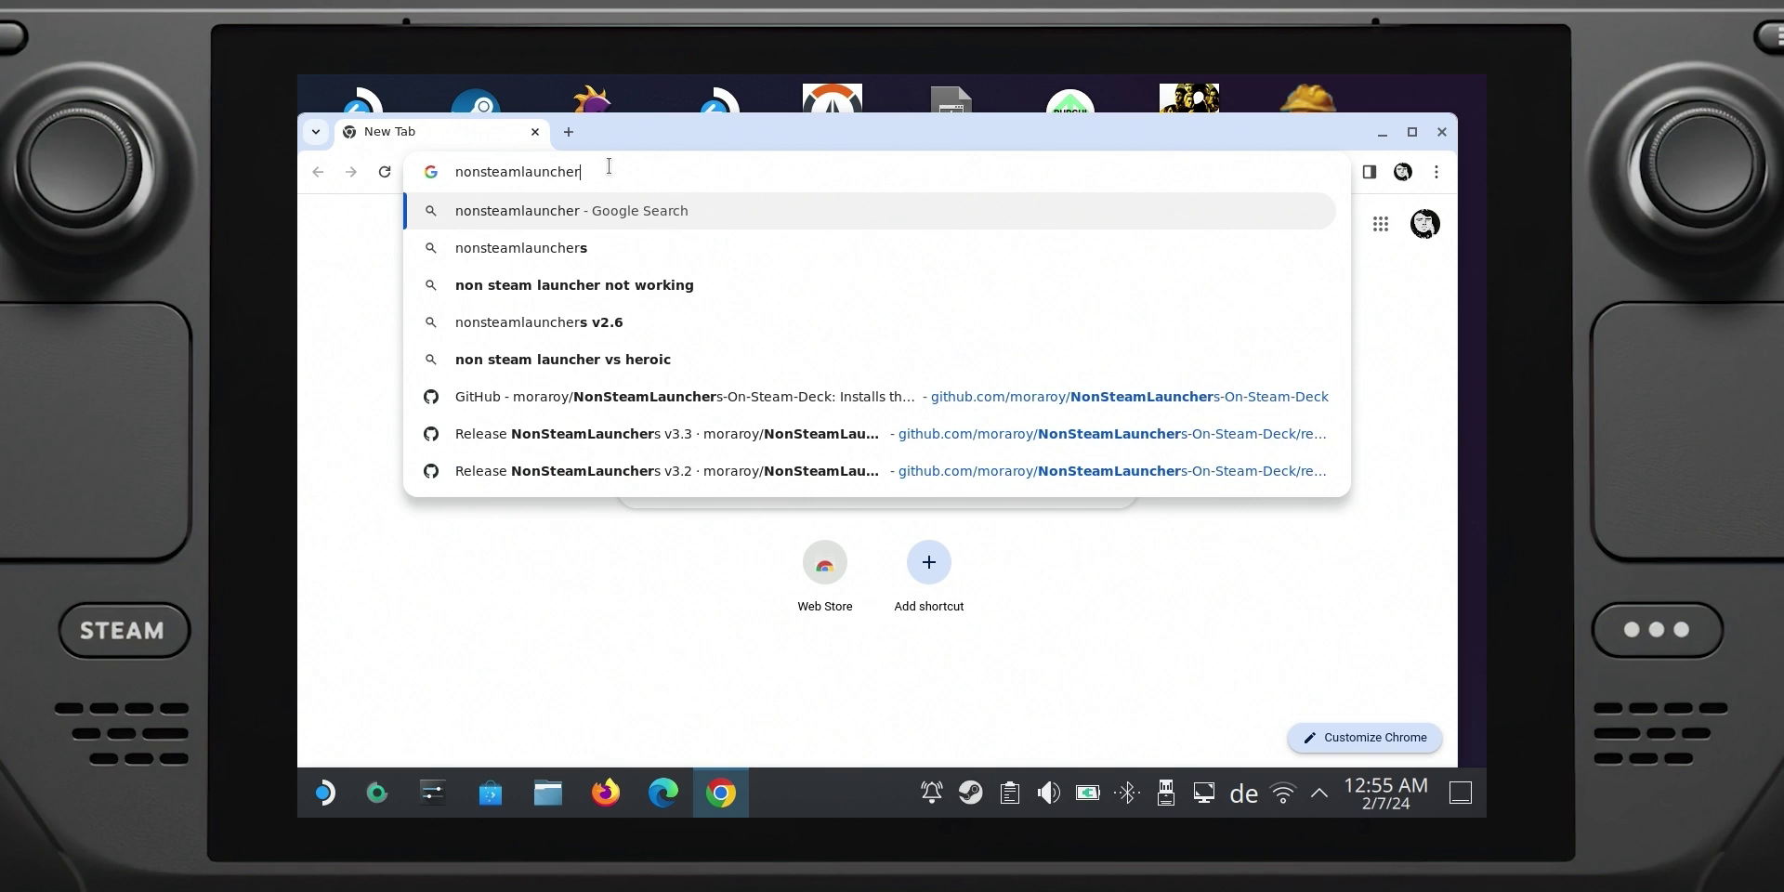
key("Return")
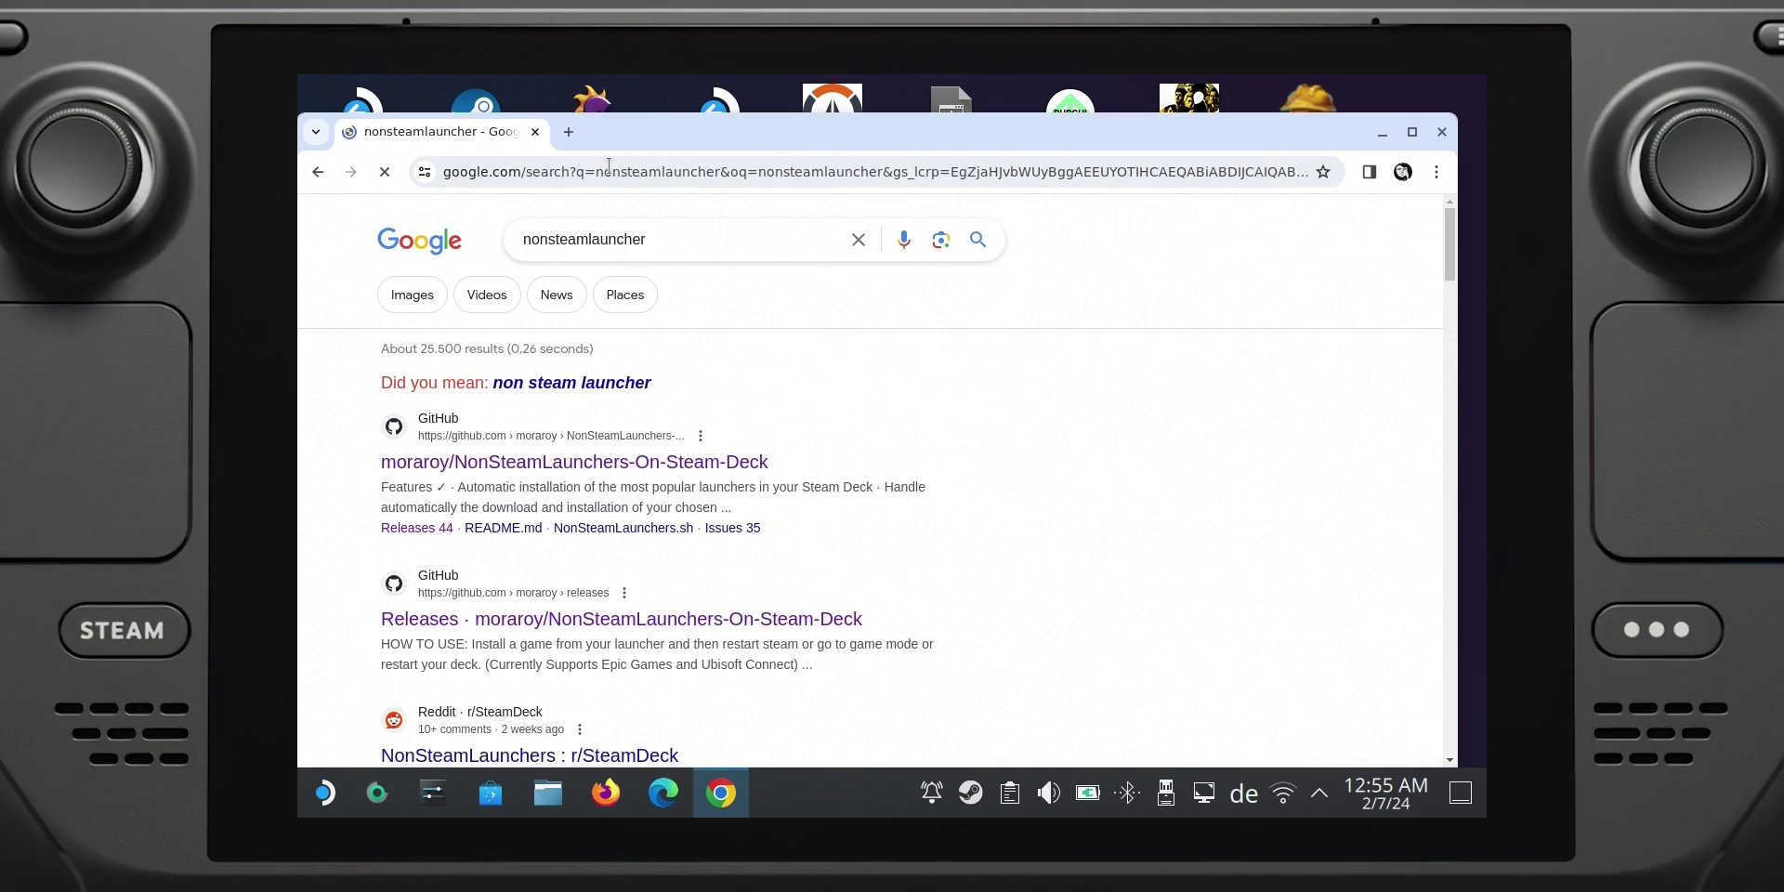
left_click(513, 463)
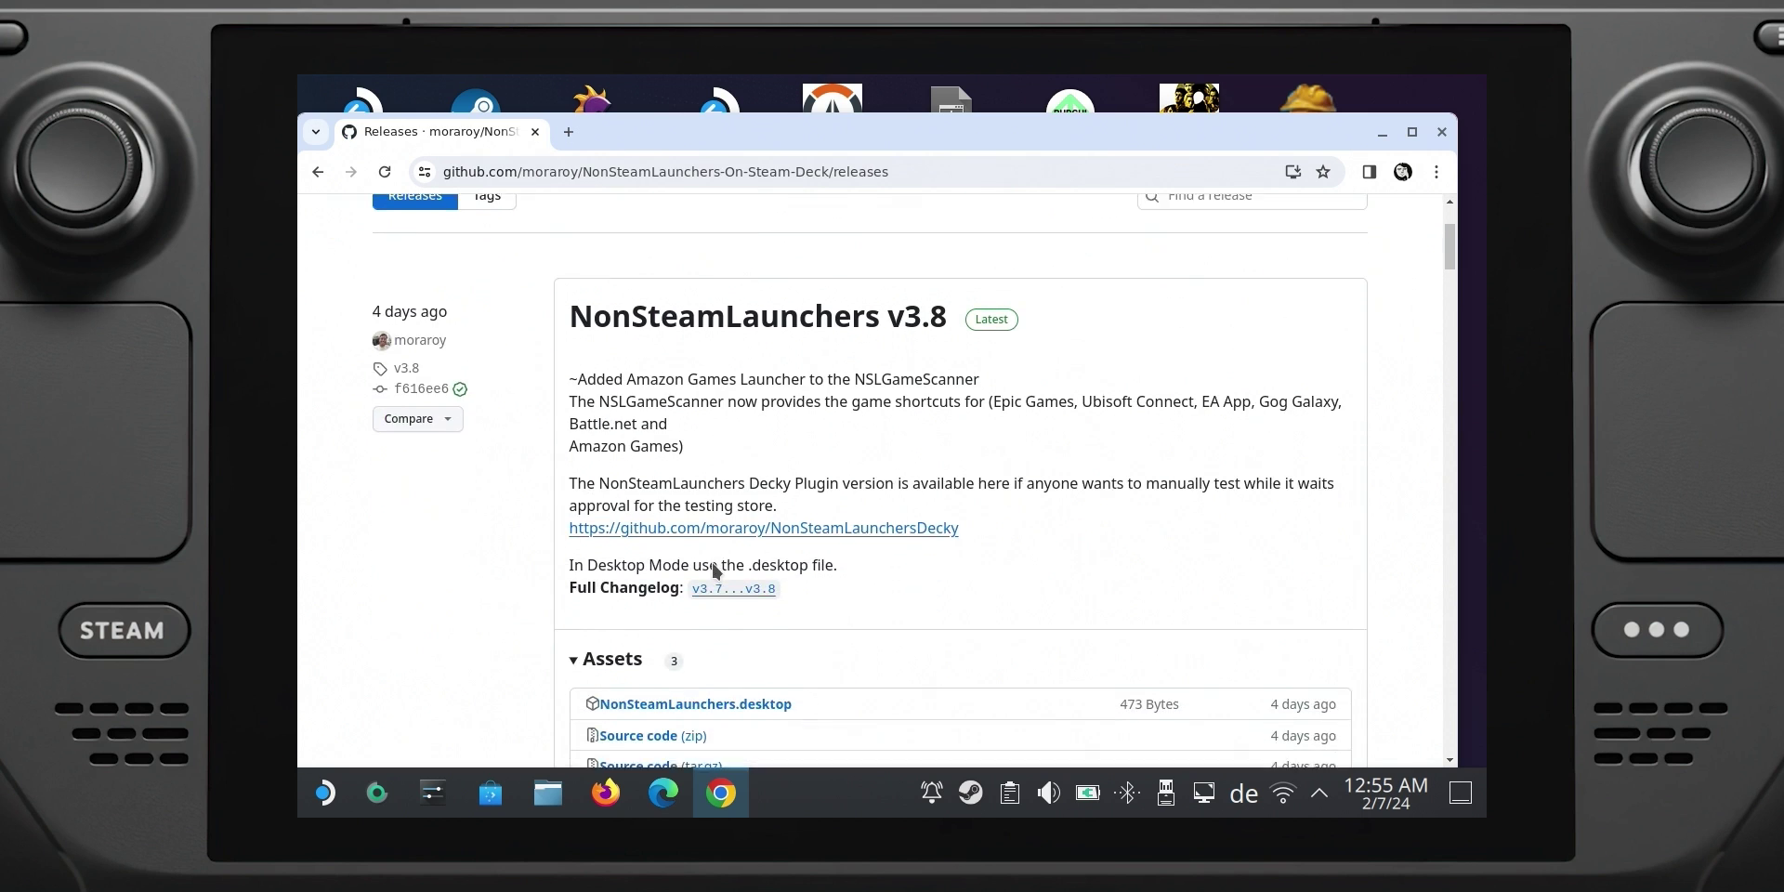
scroll(780, 502, "down", 5)
scroll(771, 516, "up", 4)
scroll(790, 484, "down", 2)
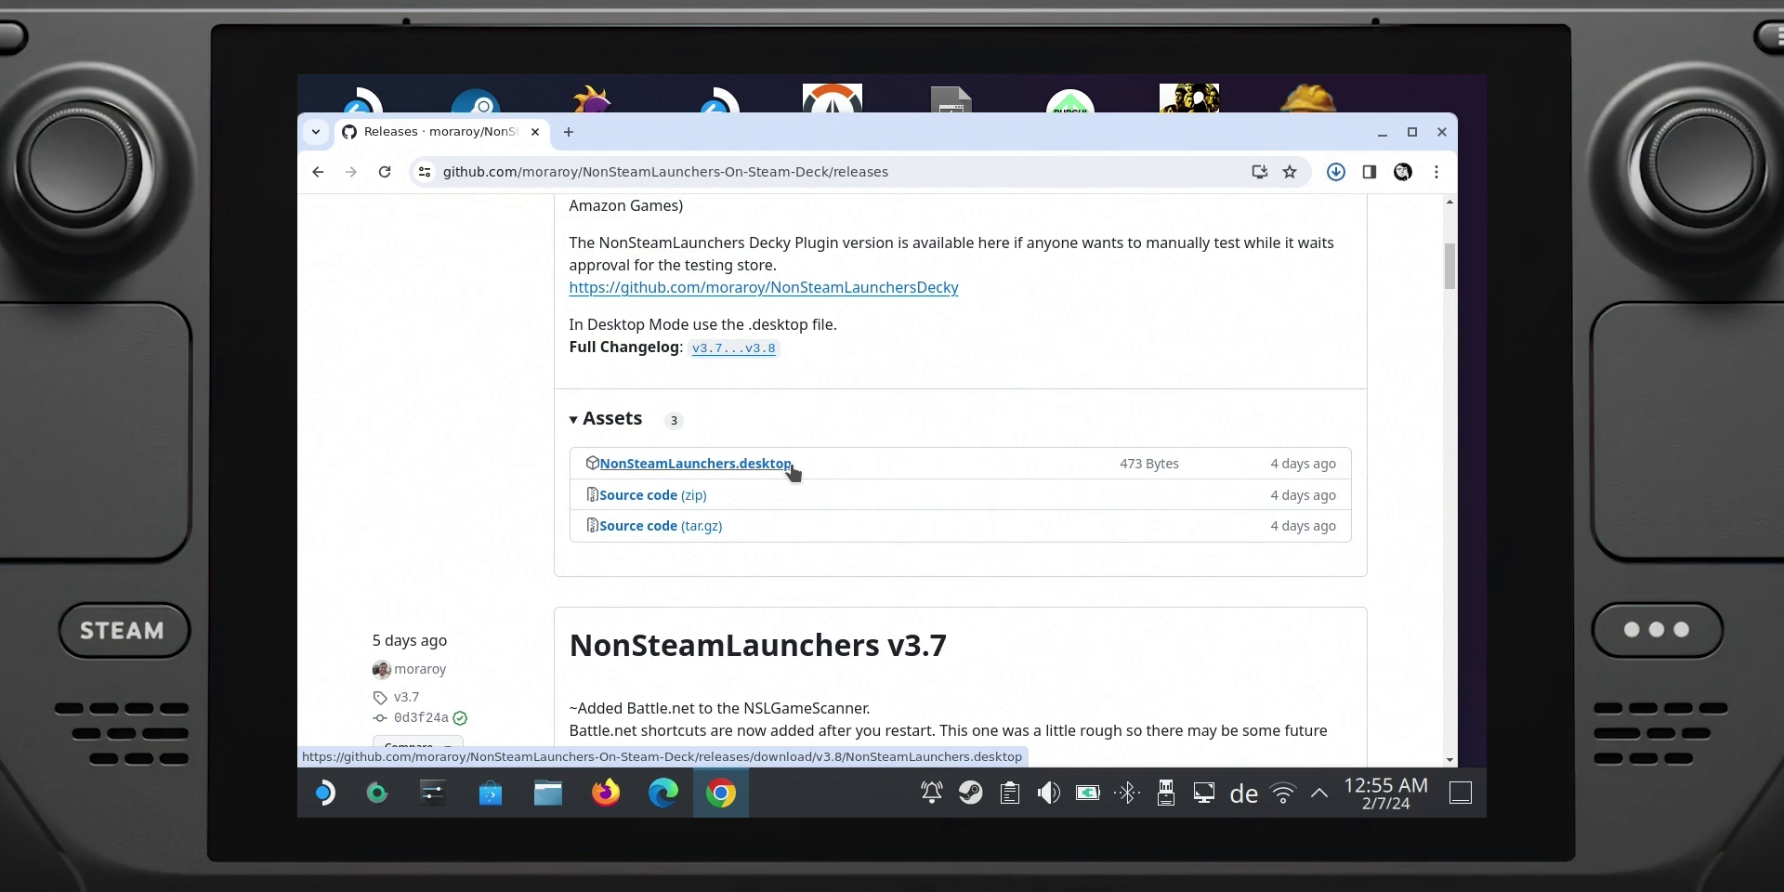
Move the v3.8 NonSteamLaunchers.desktop file onto the desktop, overwrite the old copy, and run it
left_click_drag(1205, 220, 1127, 509)
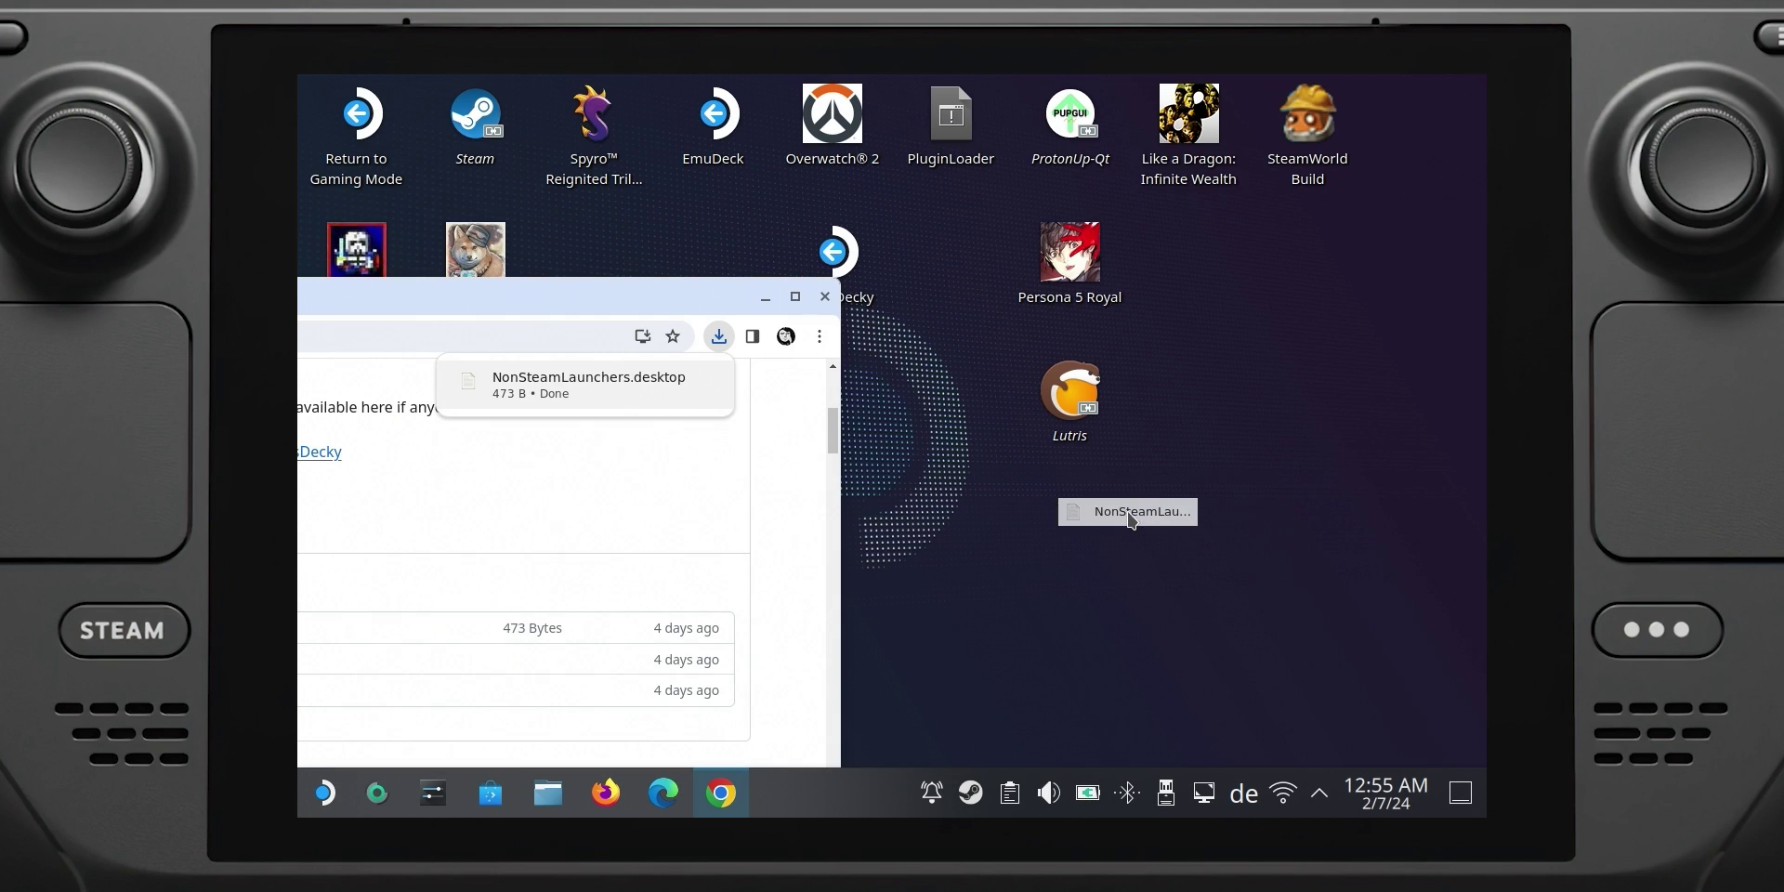
left_click(1166, 526)
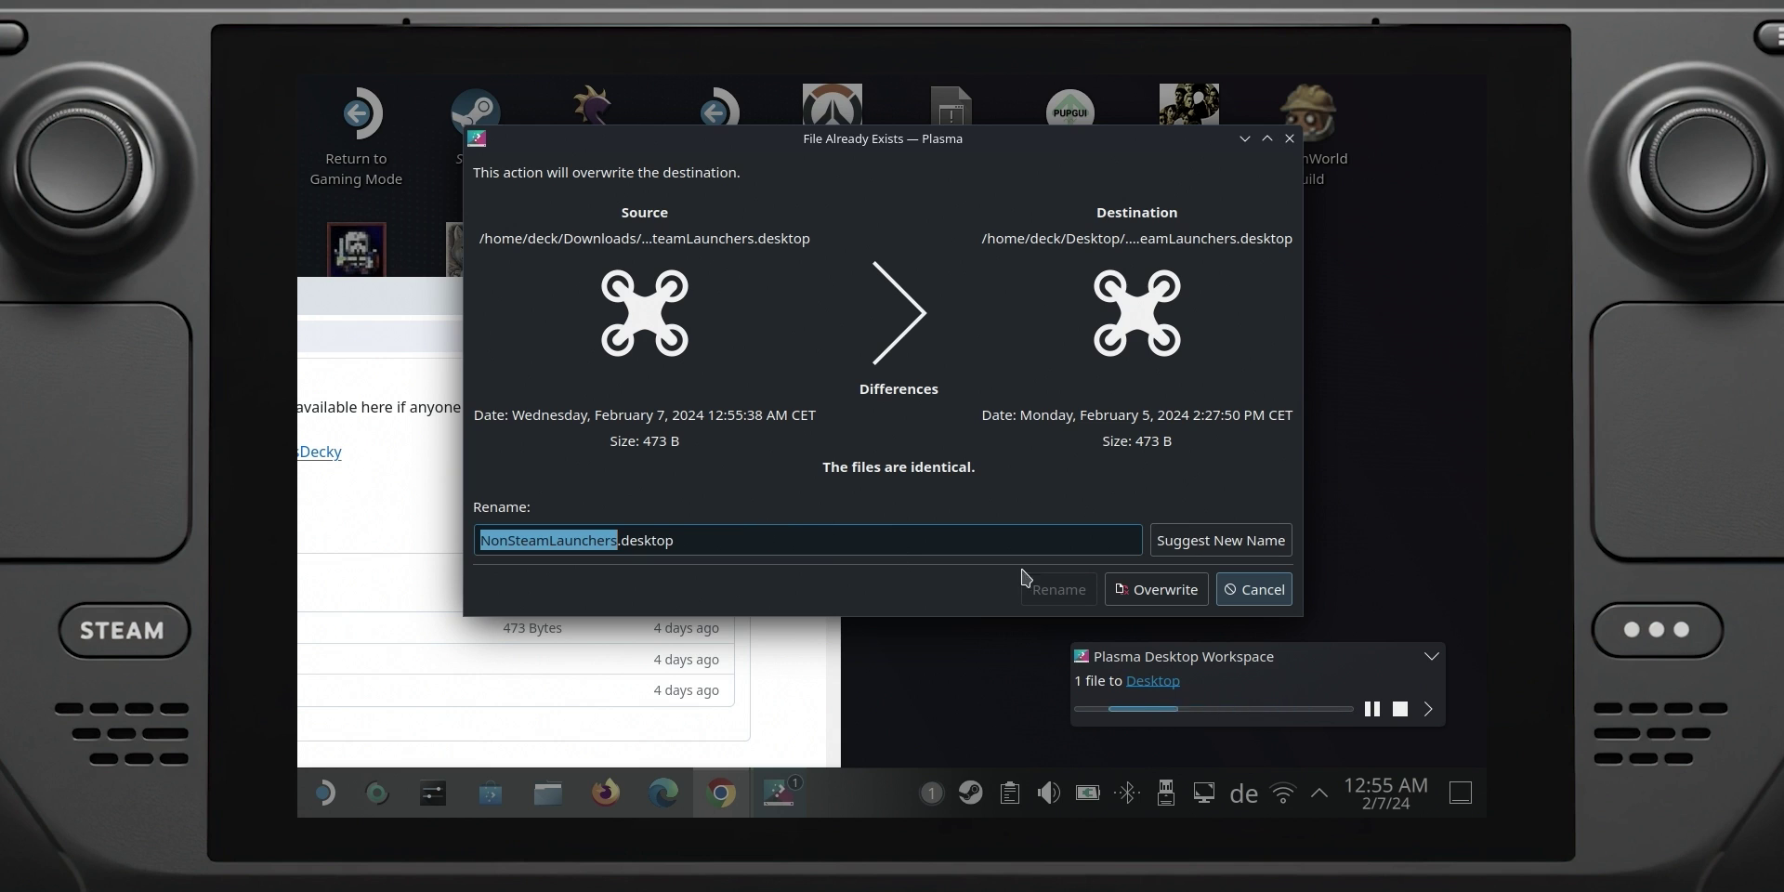
left_click(1157, 589)
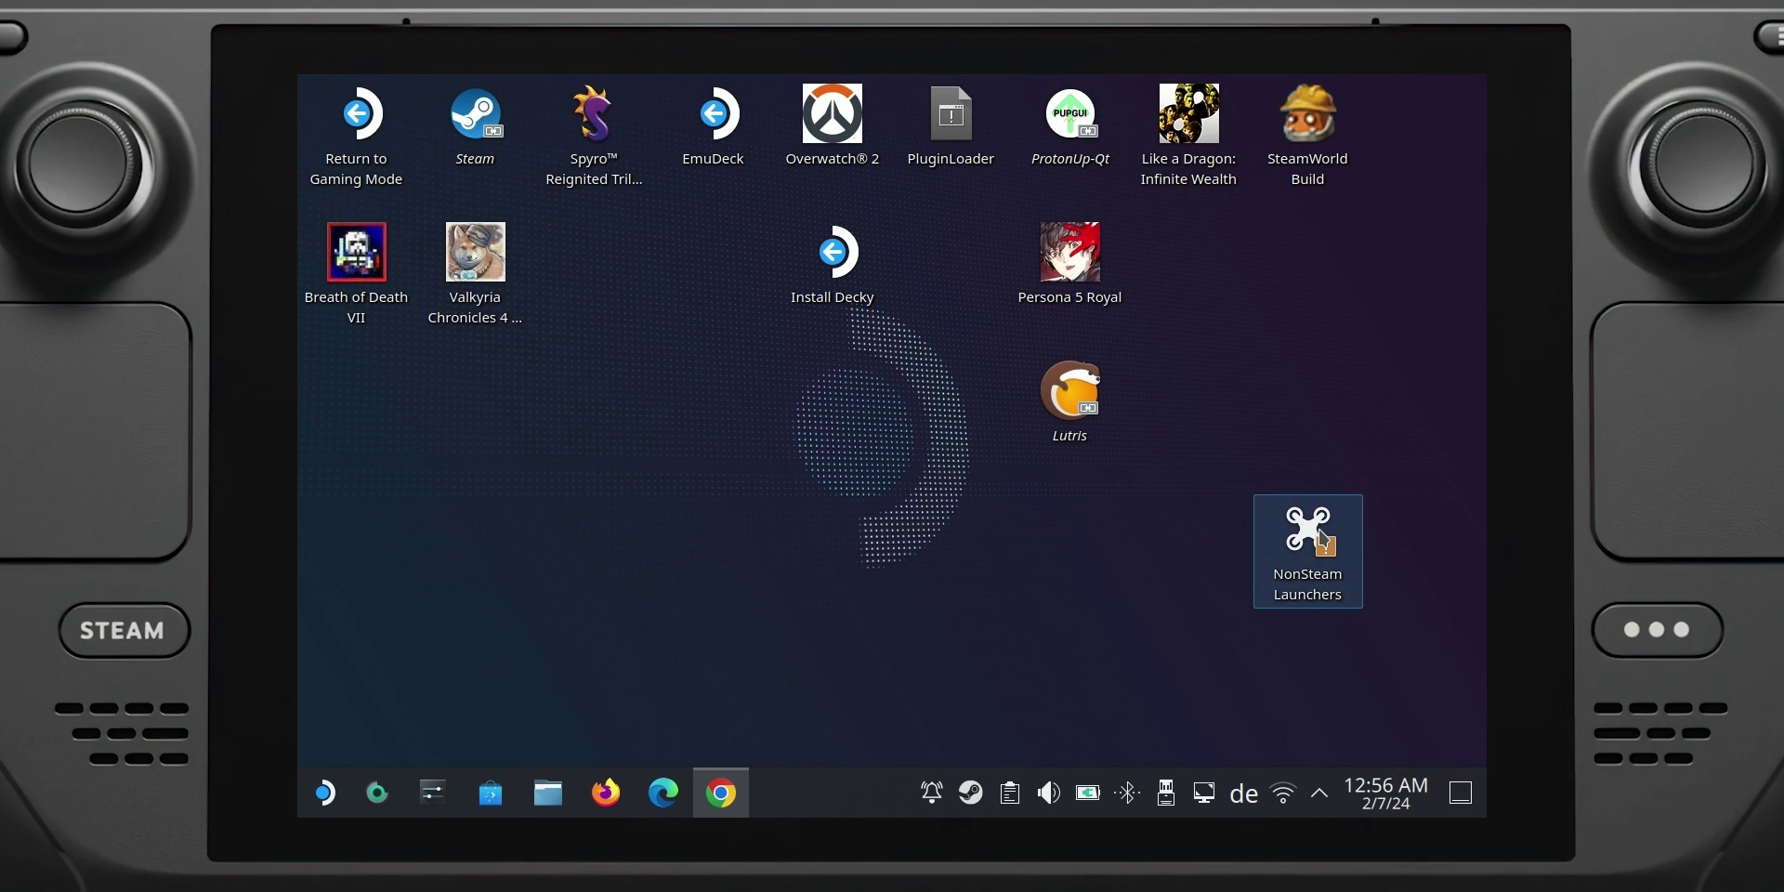
left_click(1322, 539)
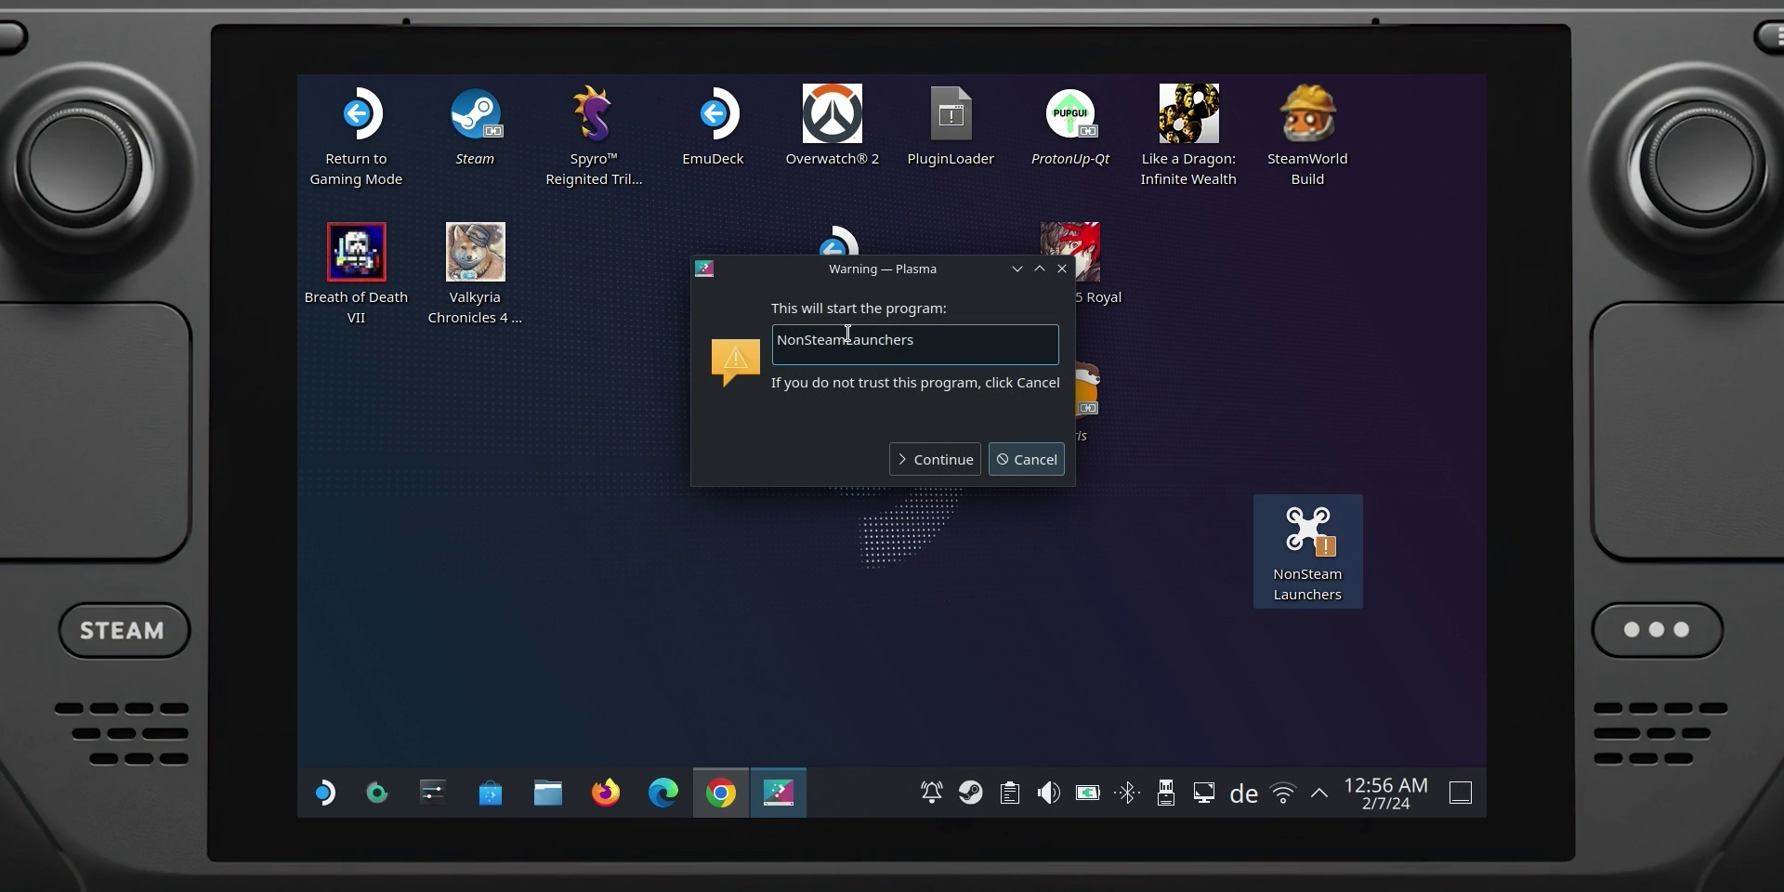
Start NonSteamLaunchers, select EA App, and accept the Twitch custom website shortcut so installation finishes
left_click(929, 467)
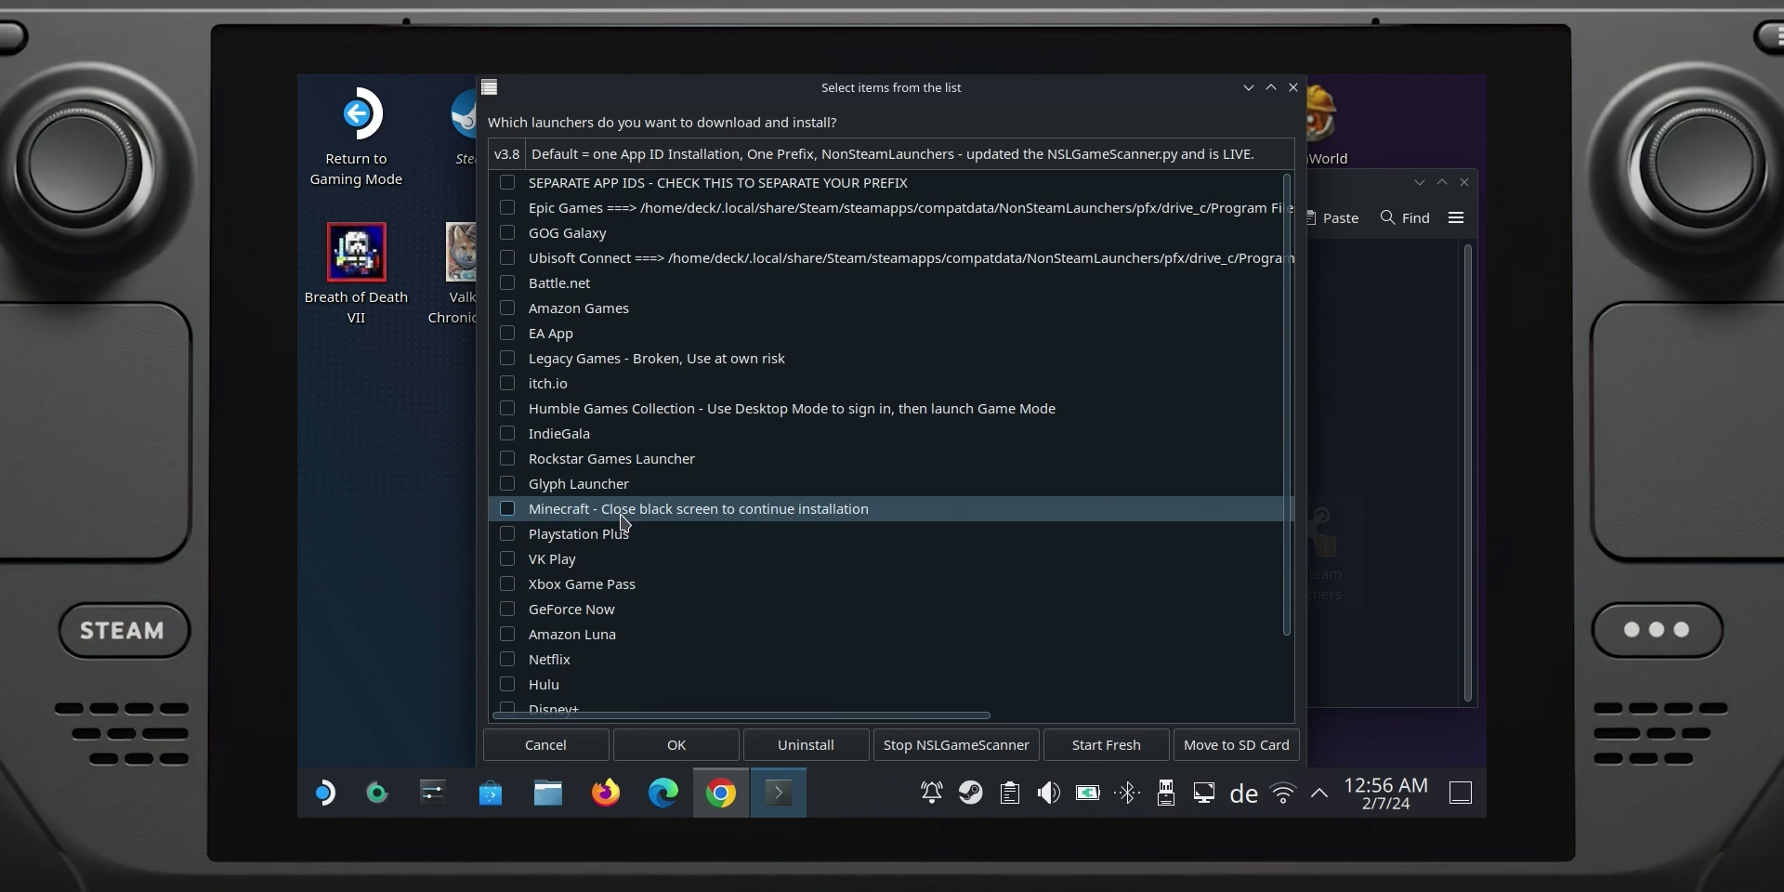
left_click(510, 338)
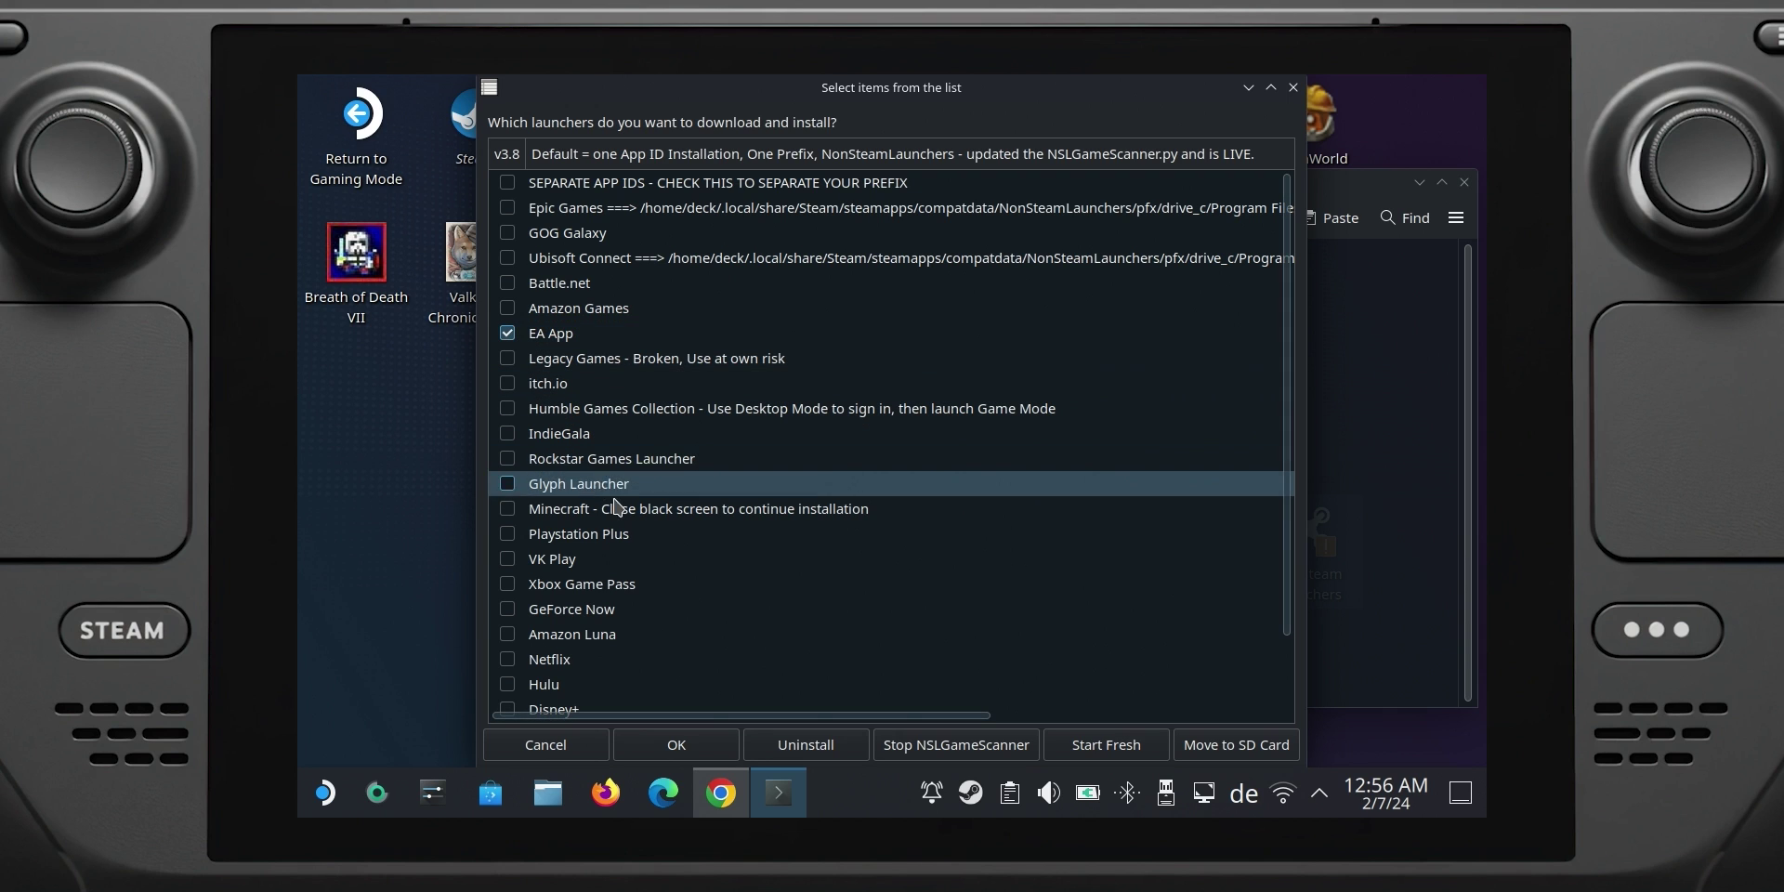
left_click(673, 743)
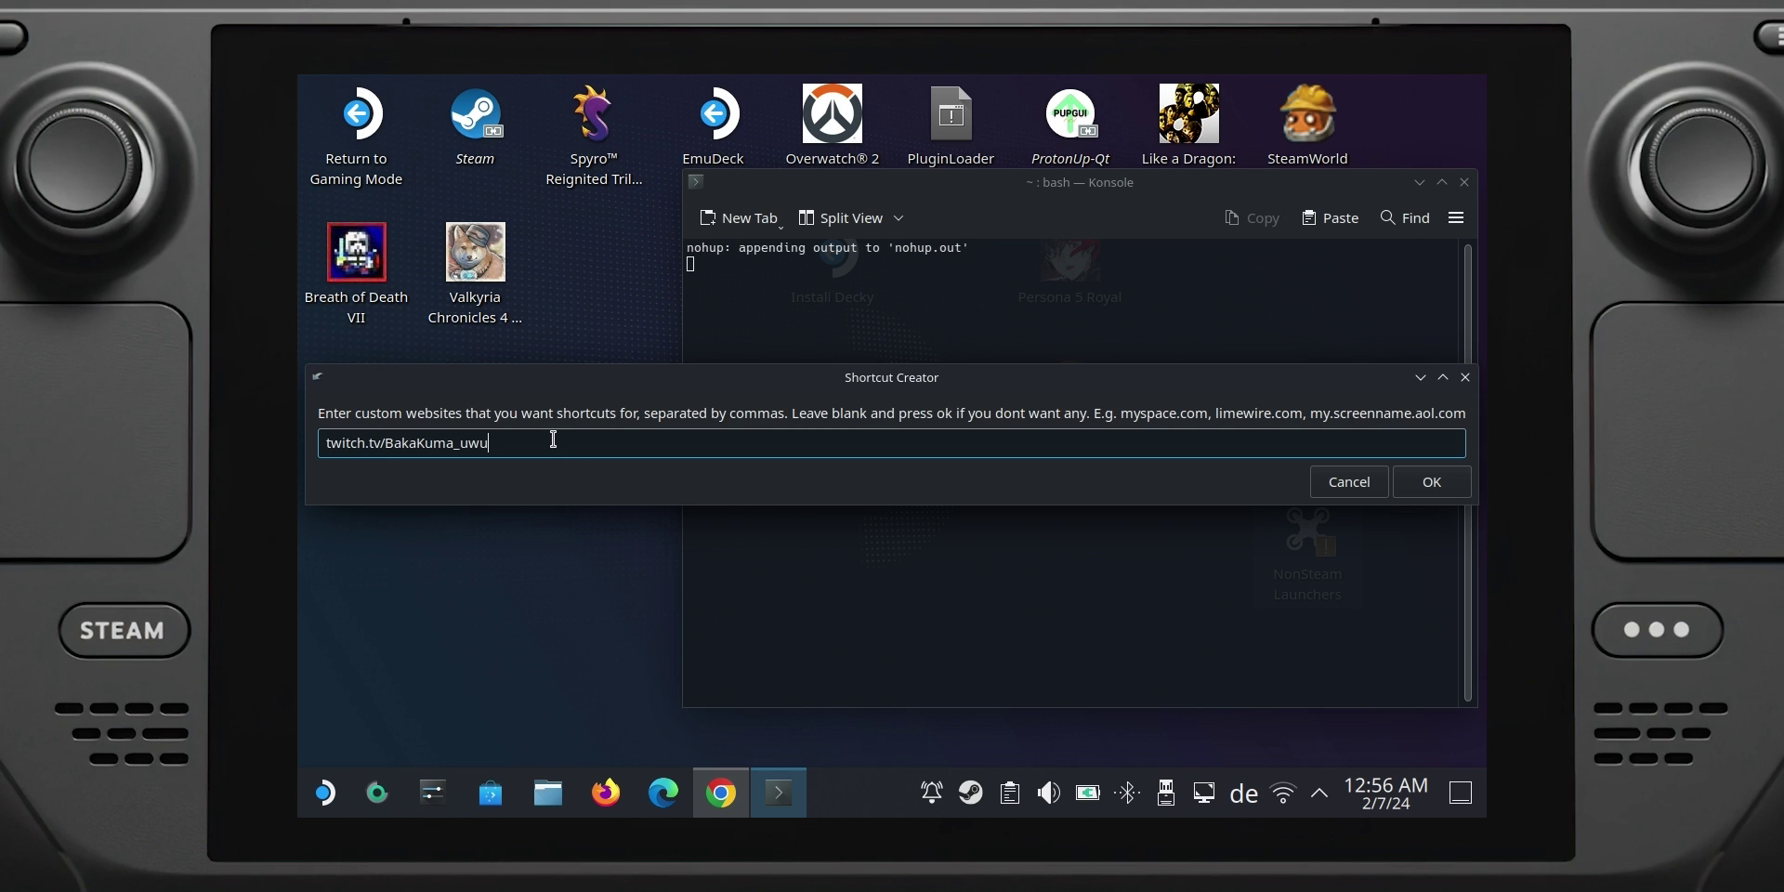
left_click(1433, 481)
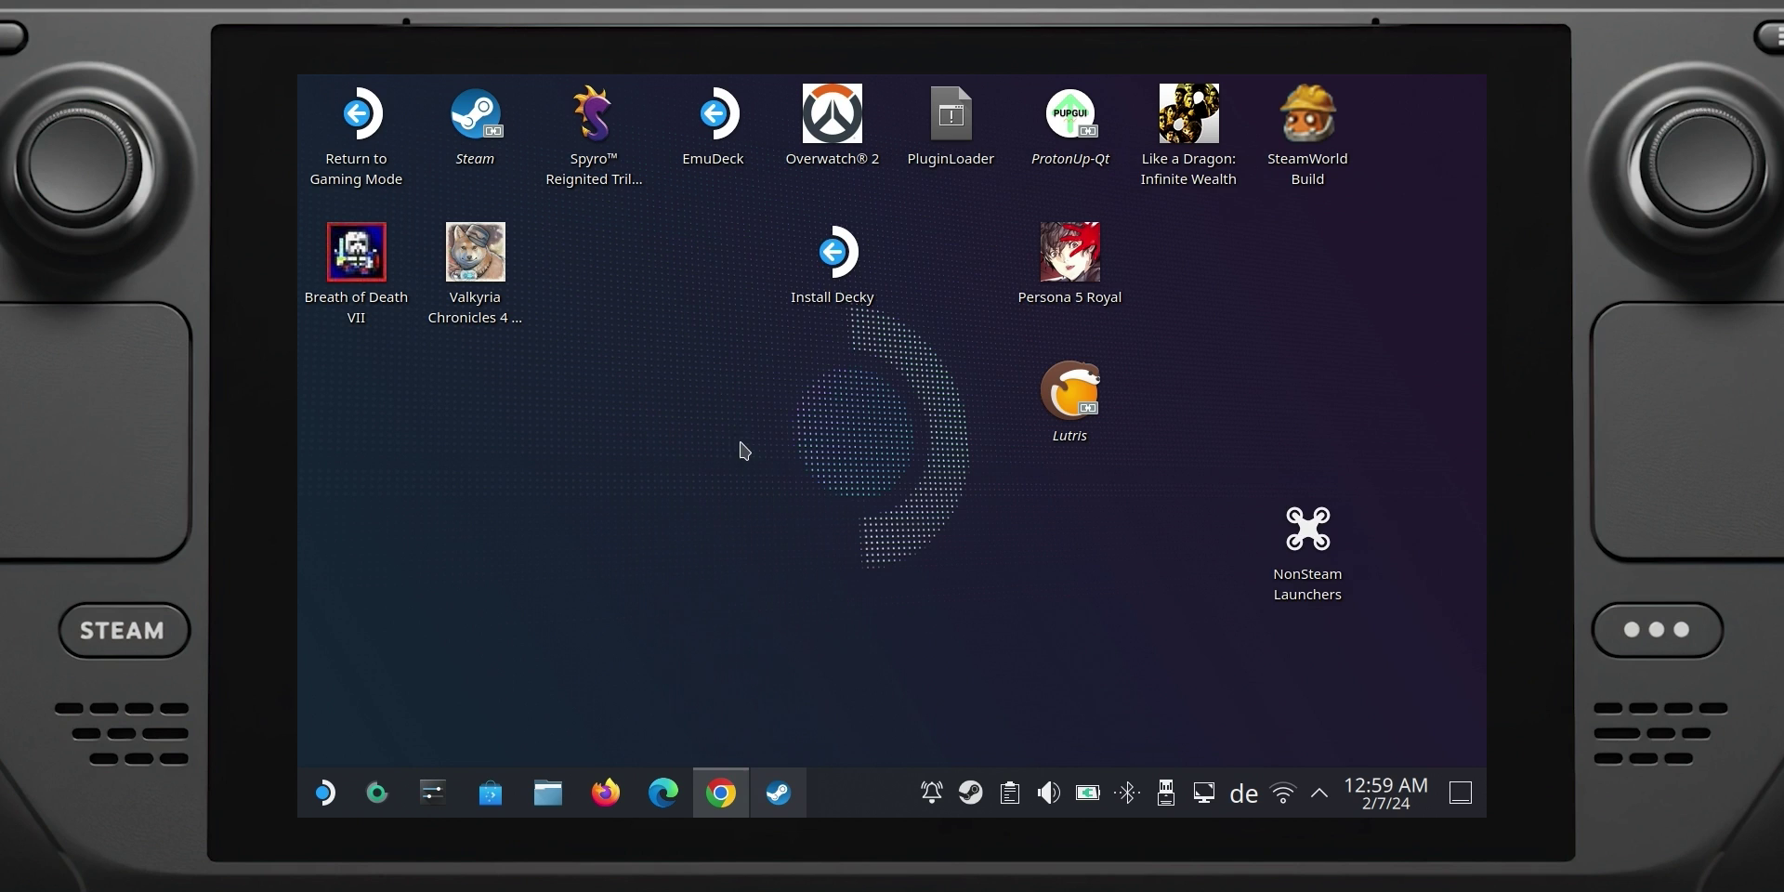
Start returning to Gaming Mode and close the Discover window showing Firefox
double_click(361, 130)
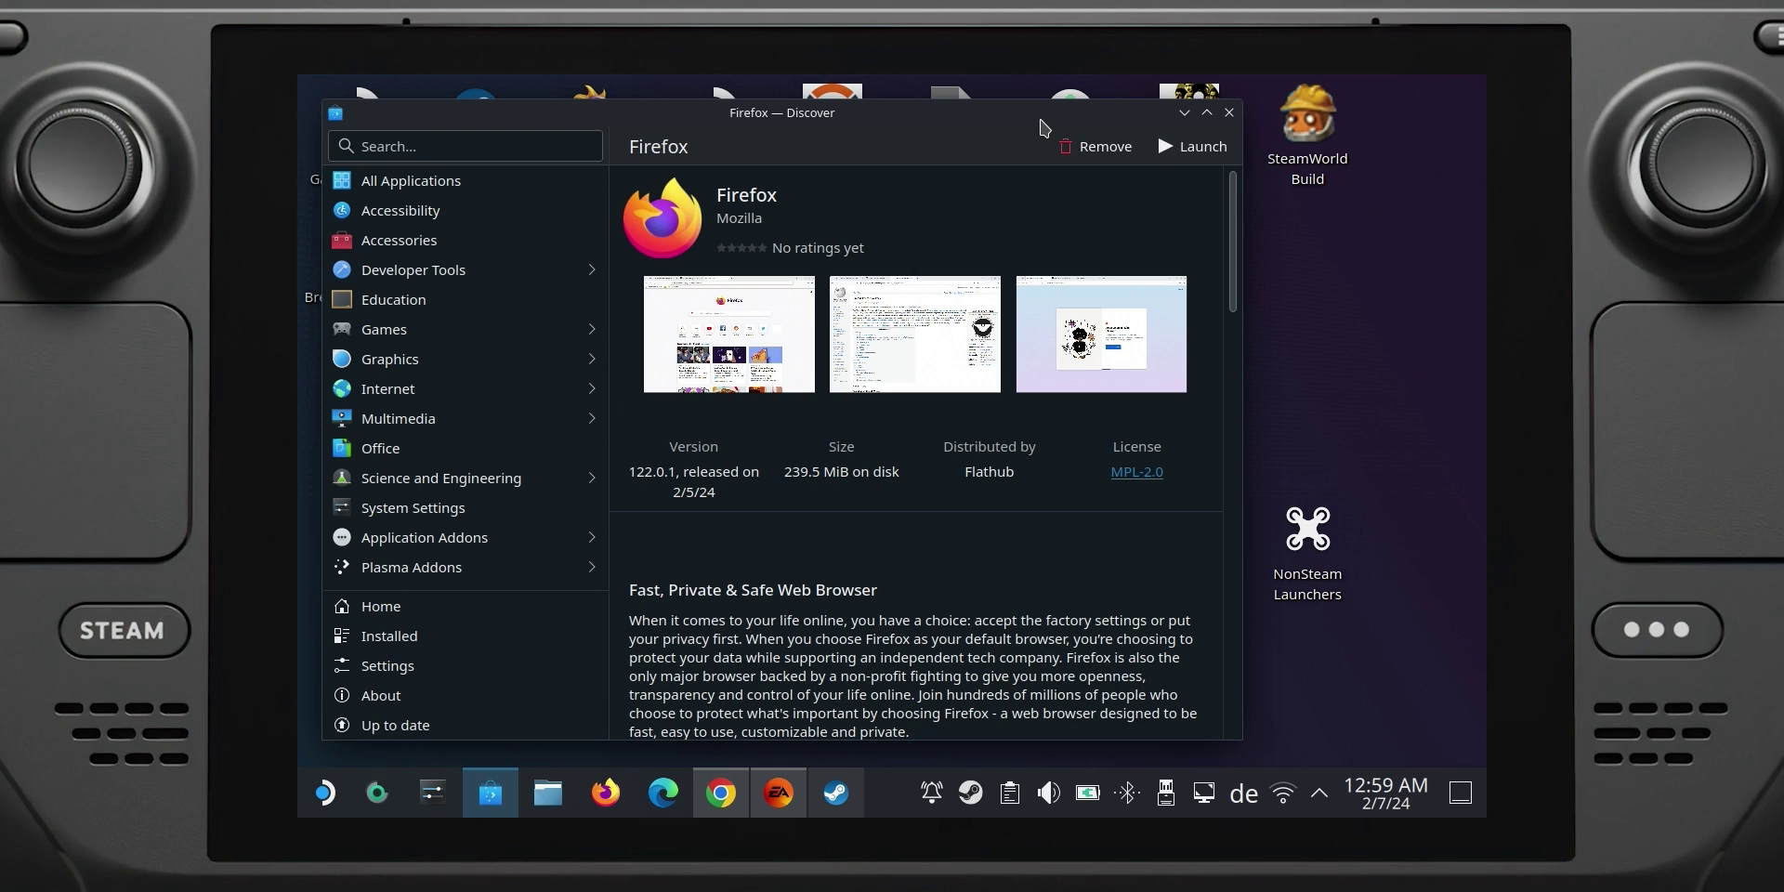
left_click(1229, 113)
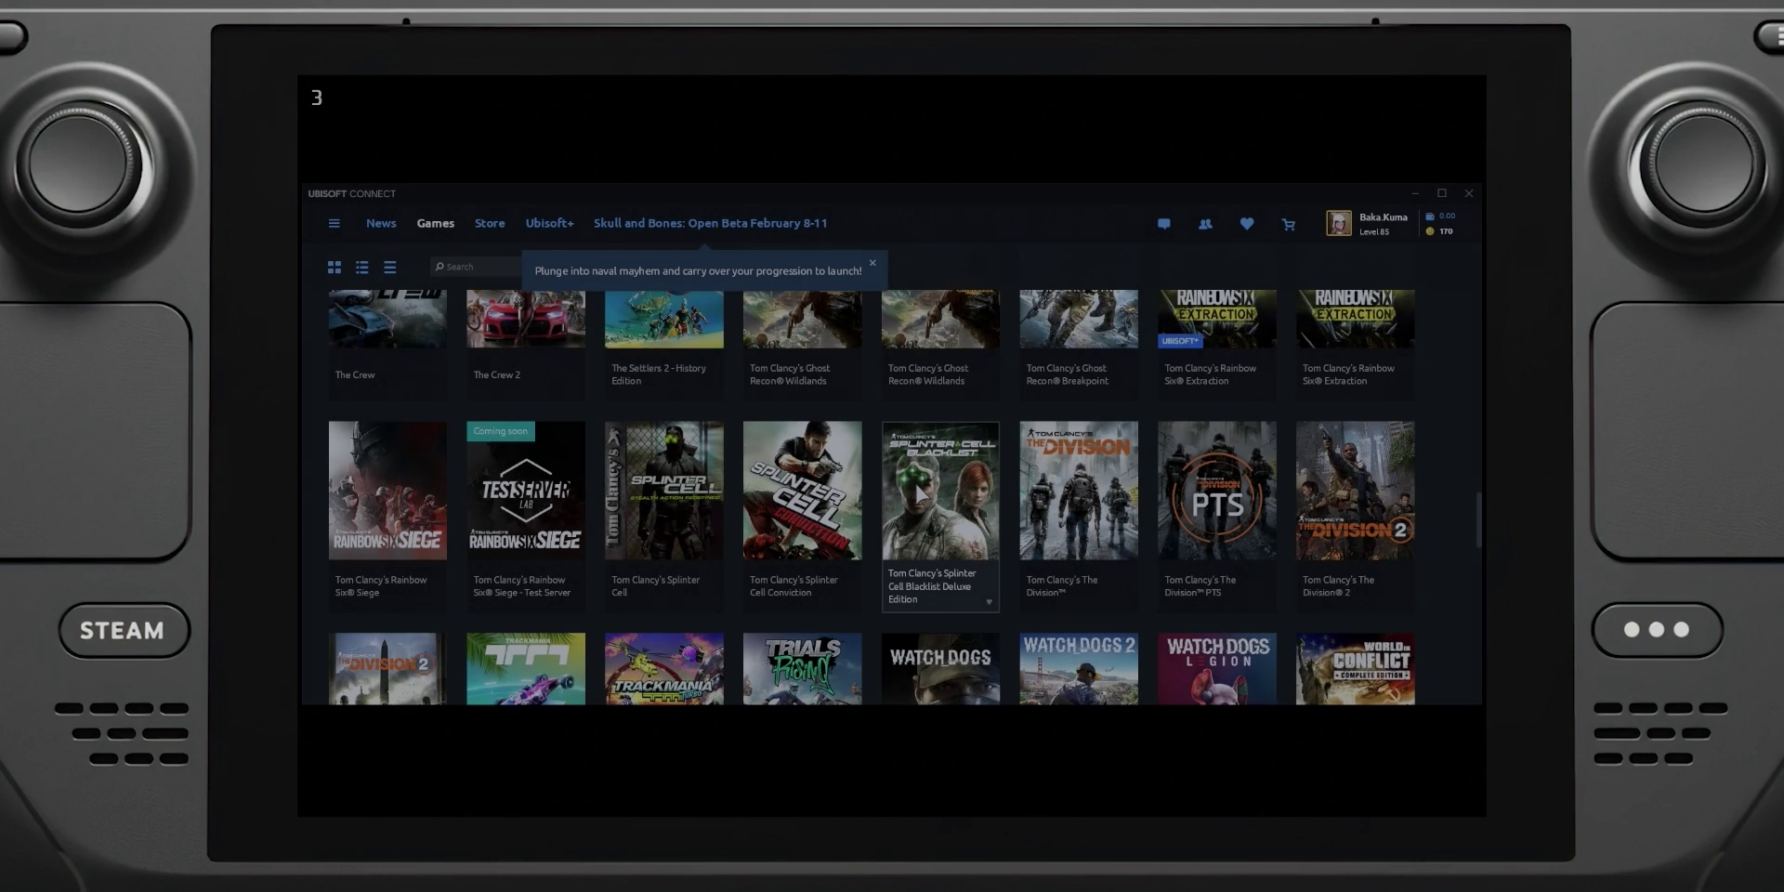
Scroll through the Ubisoft Connect Games library grid to find Monopoly Plus
scroll(914, 482, "down", 2)
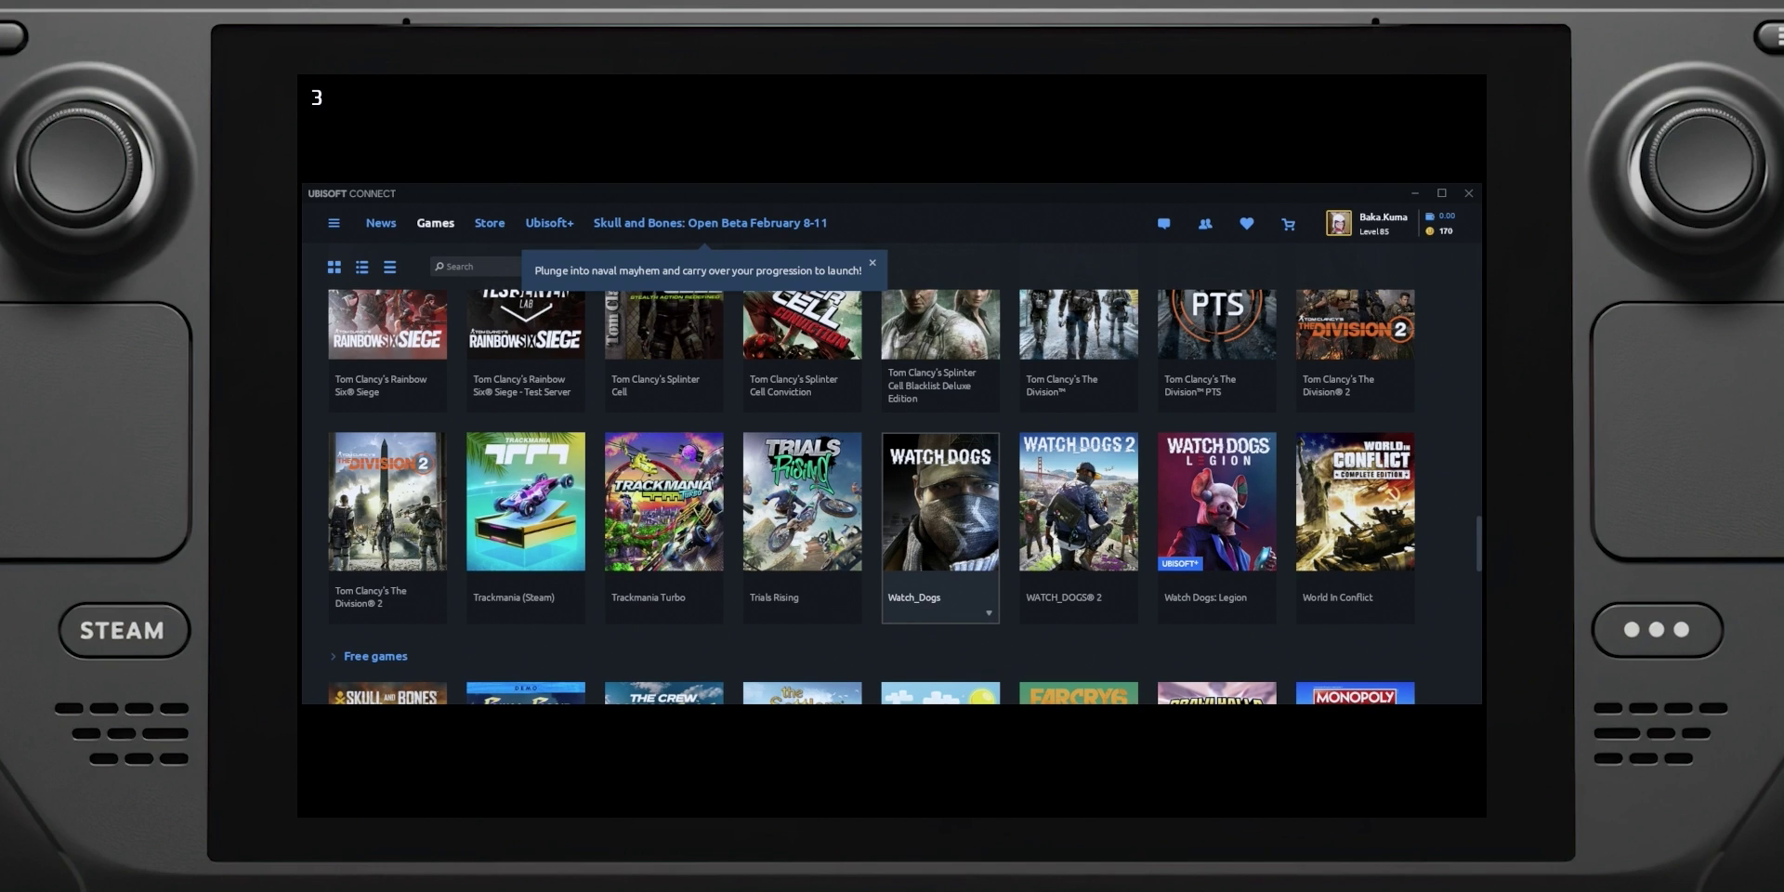
scroll(941, 520, "down", 2)
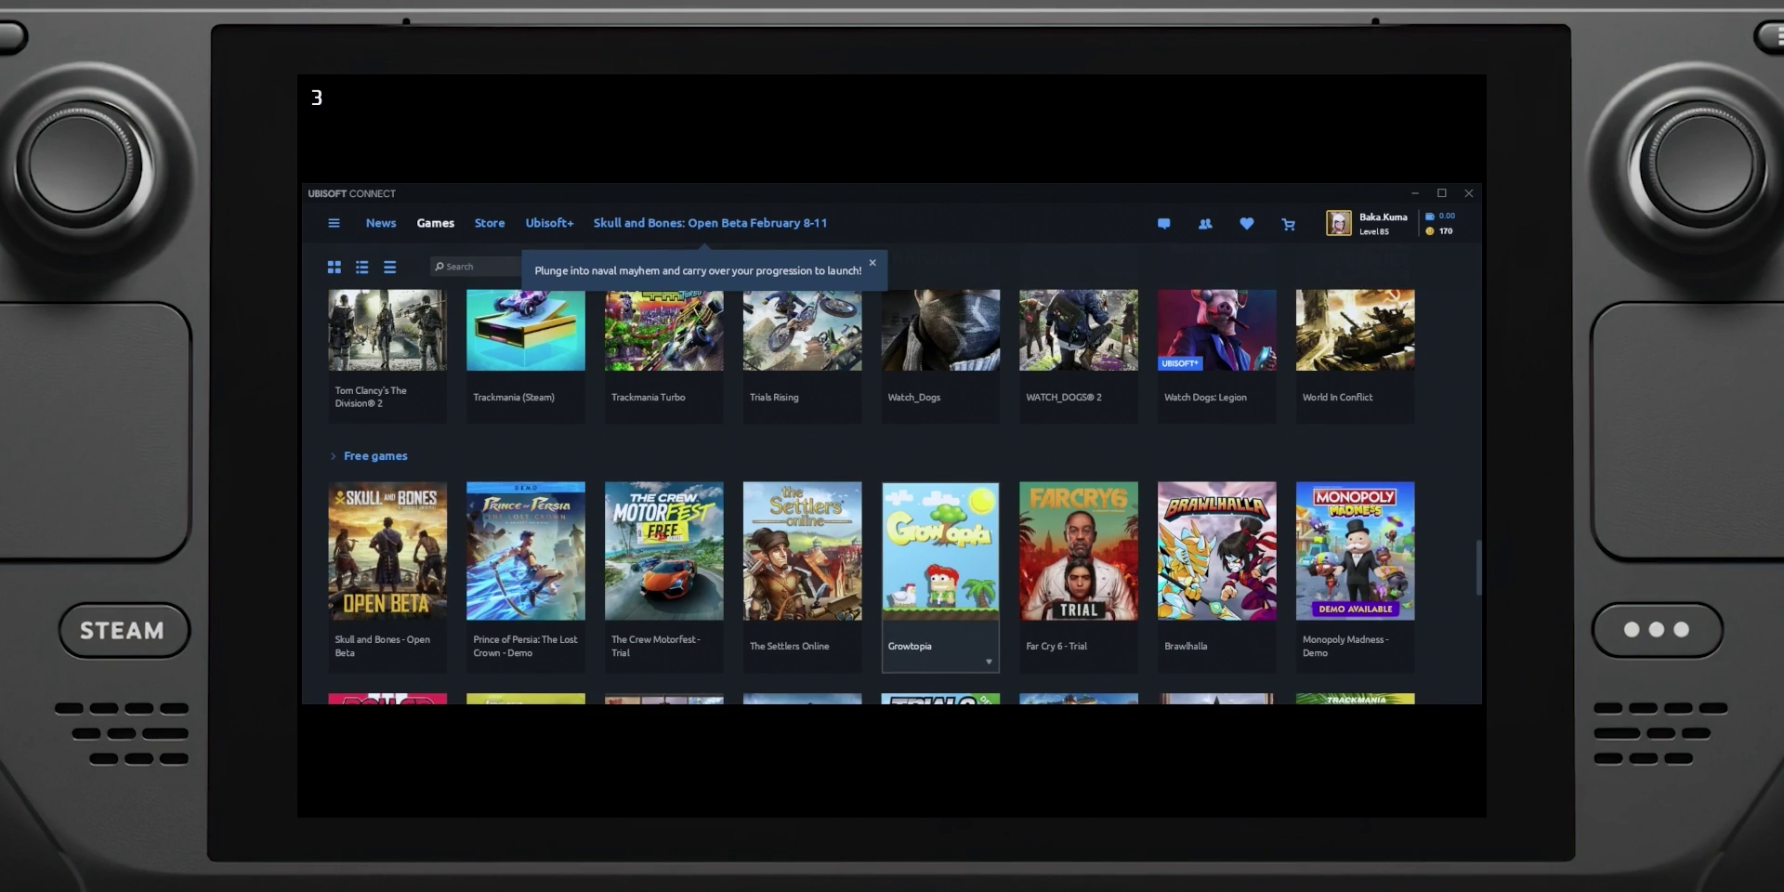
scroll(871, 496, "up", 6)
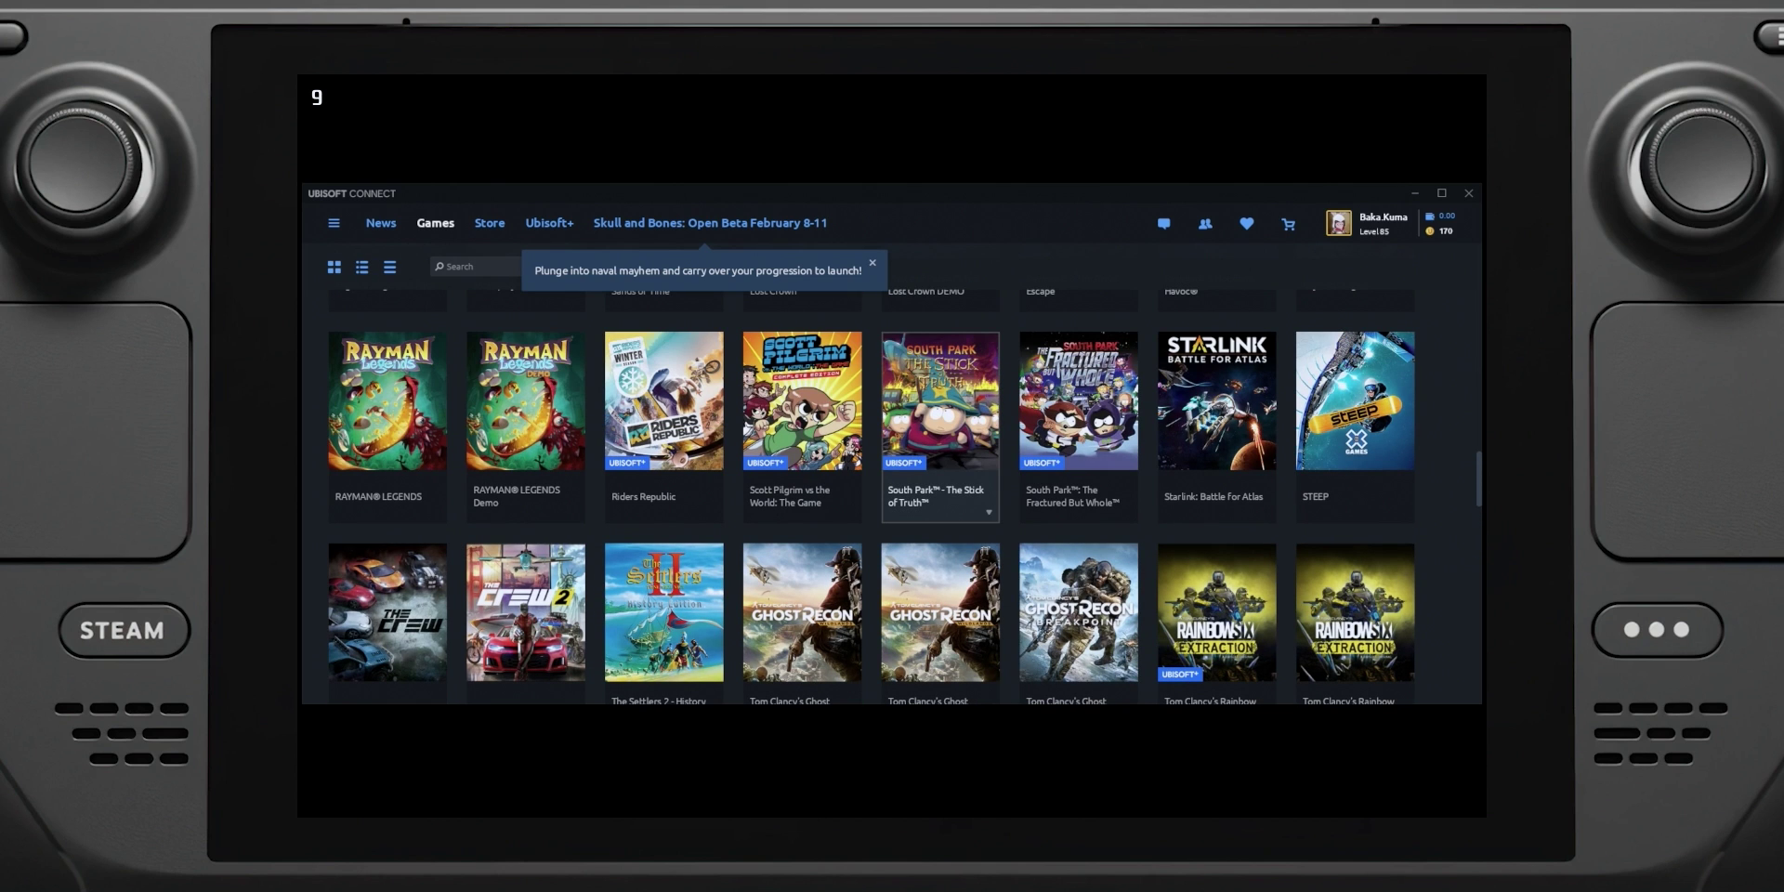
scroll(940, 492, "up", 4)
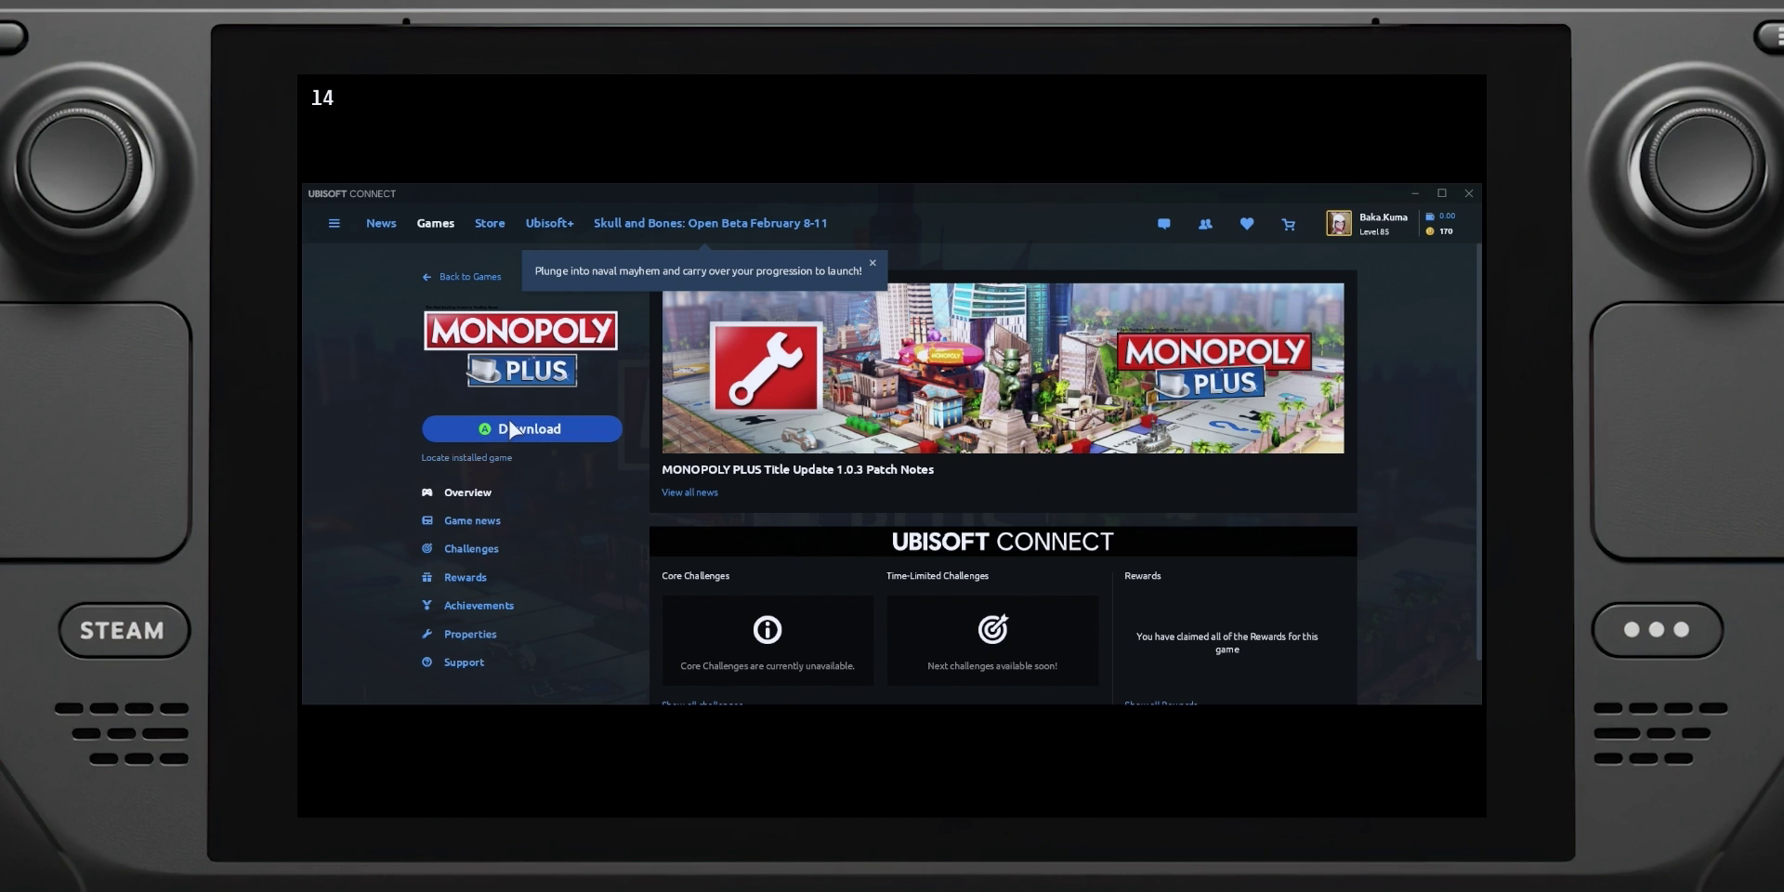
Download Monopoly Plus in English into a new E:\UbiGamesLEtsGOOOO folder
left_click(522, 428)
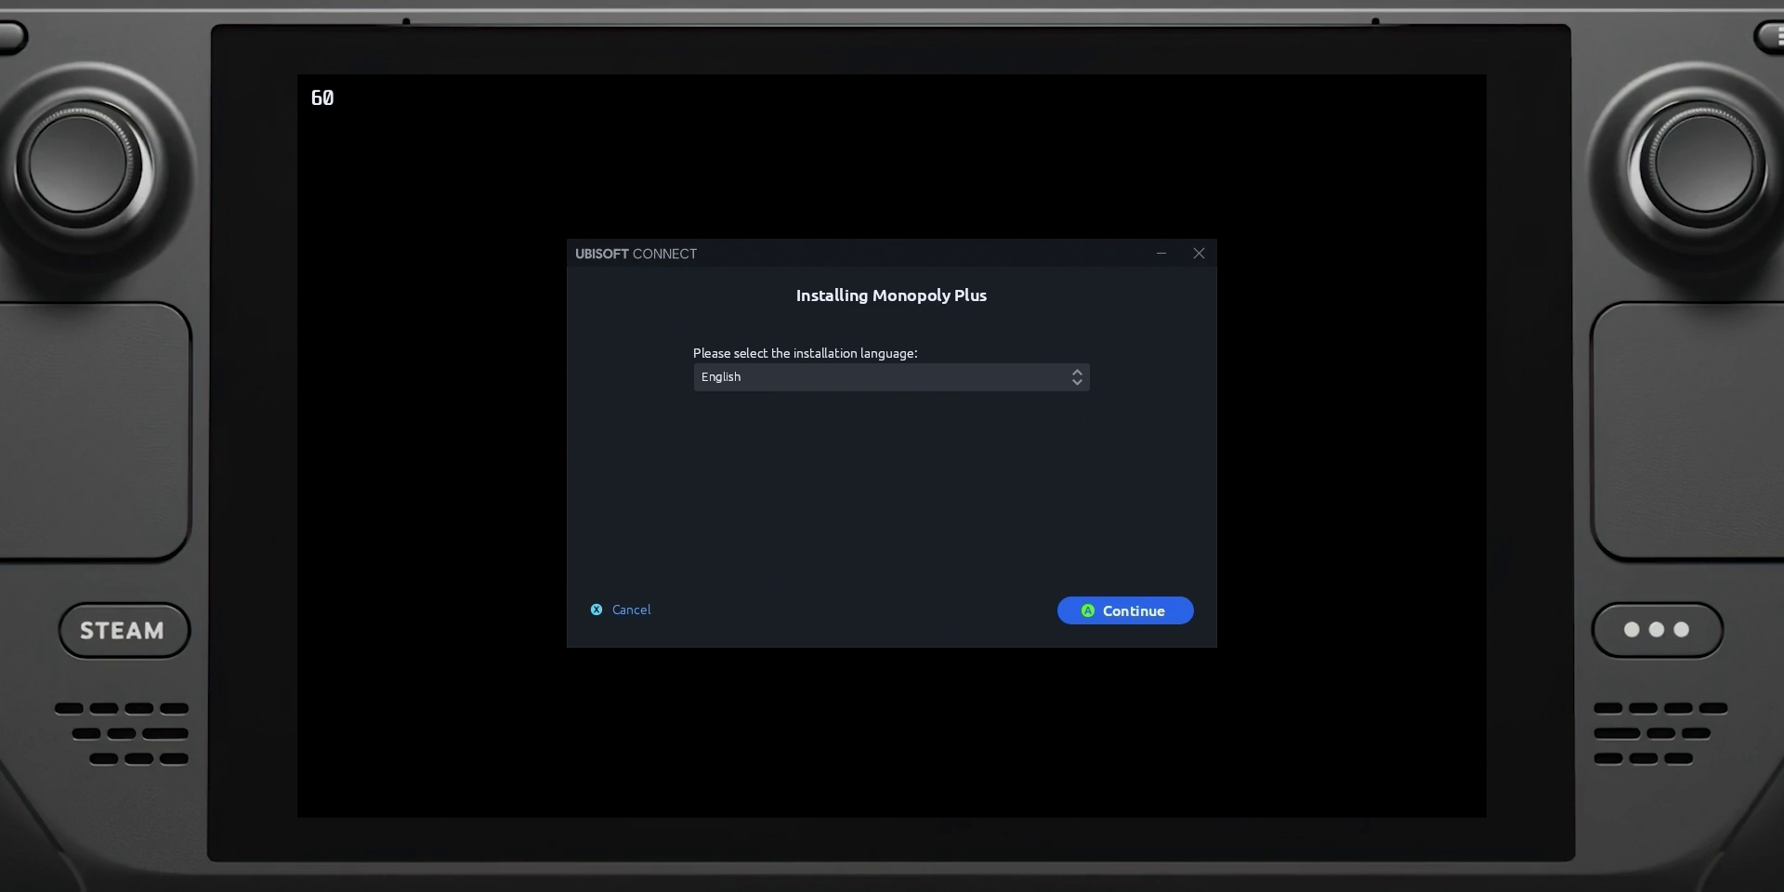
left_click(1105, 610)
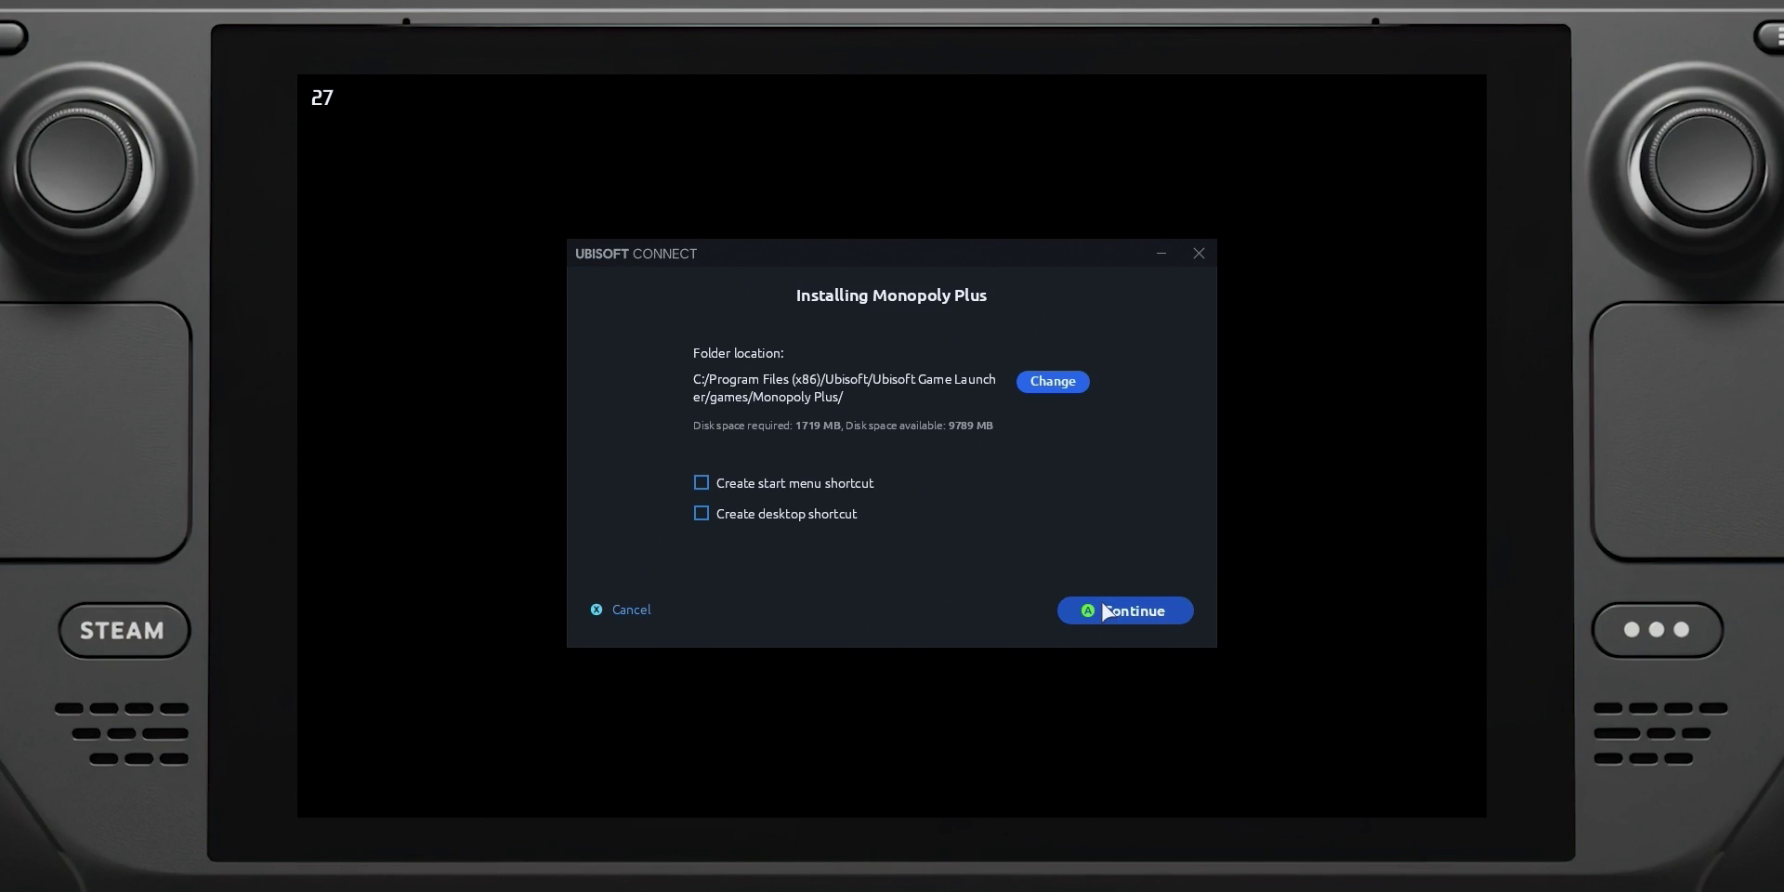
left_click(1053, 383)
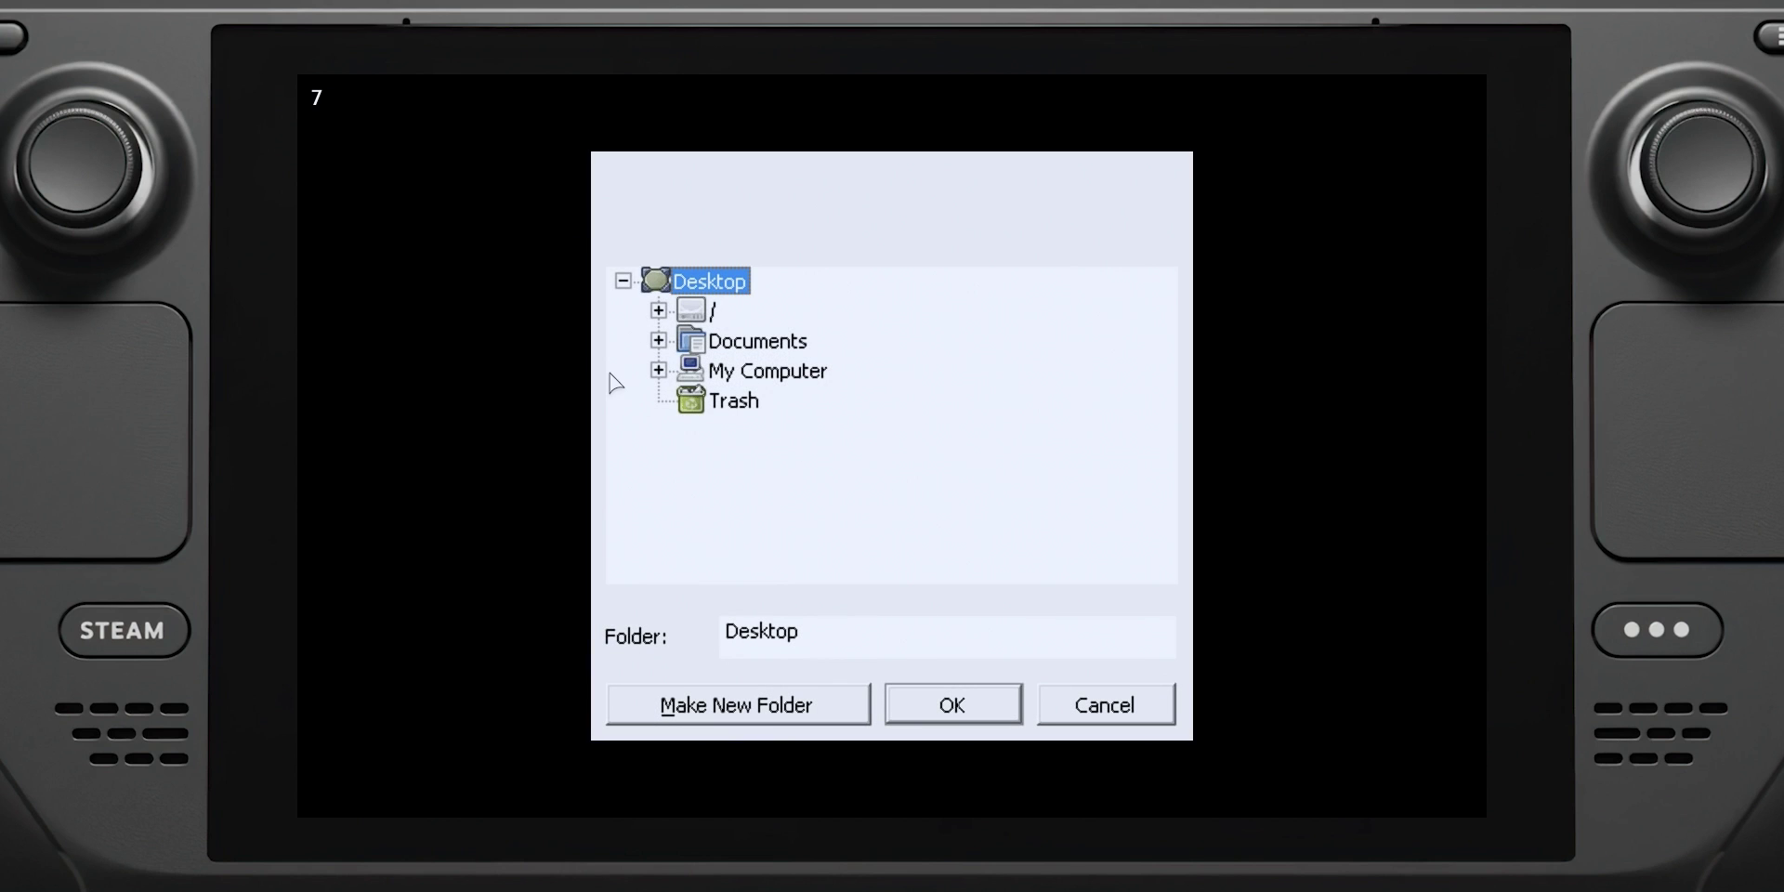
left_click(658, 371)
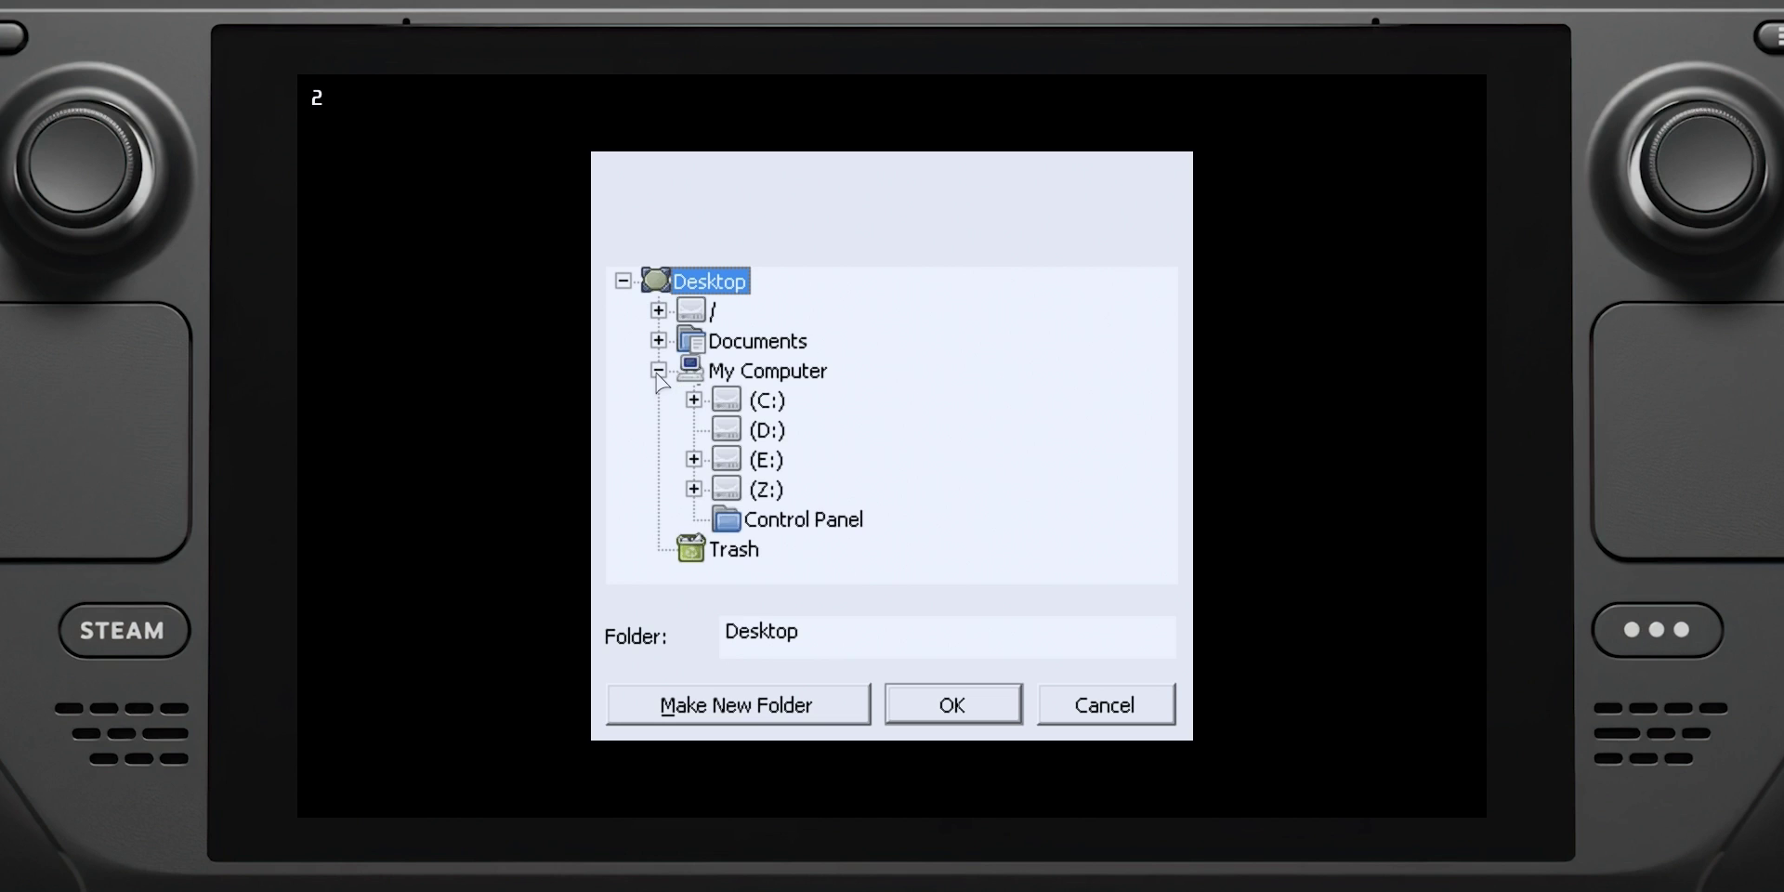
left_click(693, 459)
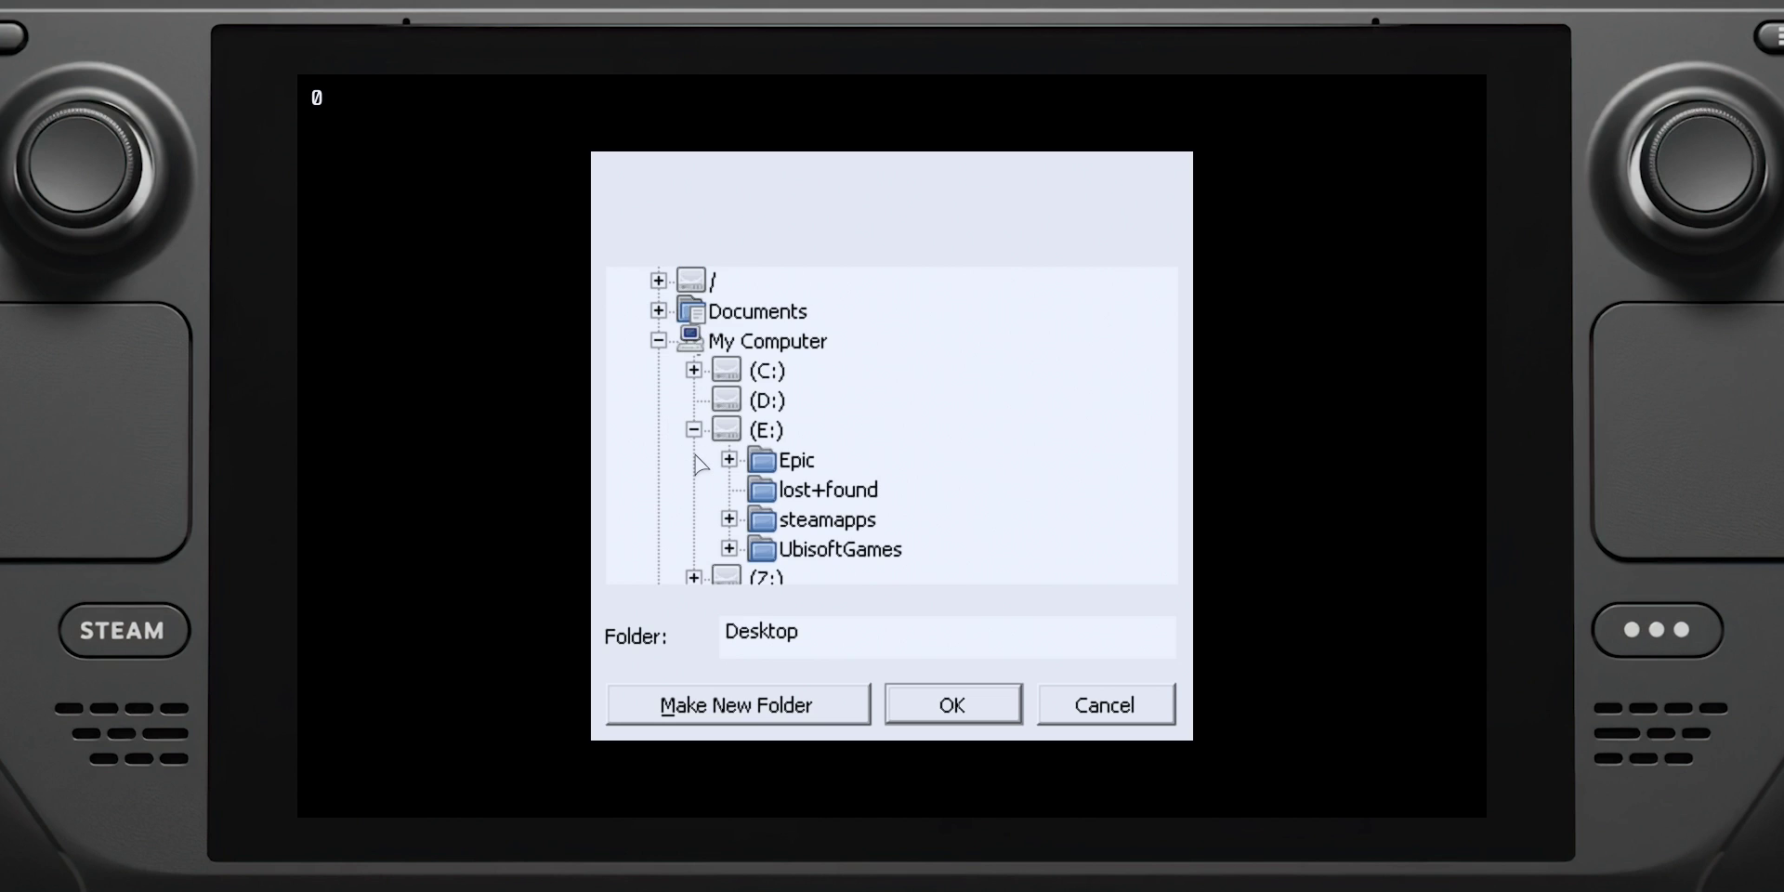
left_click(775, 433)
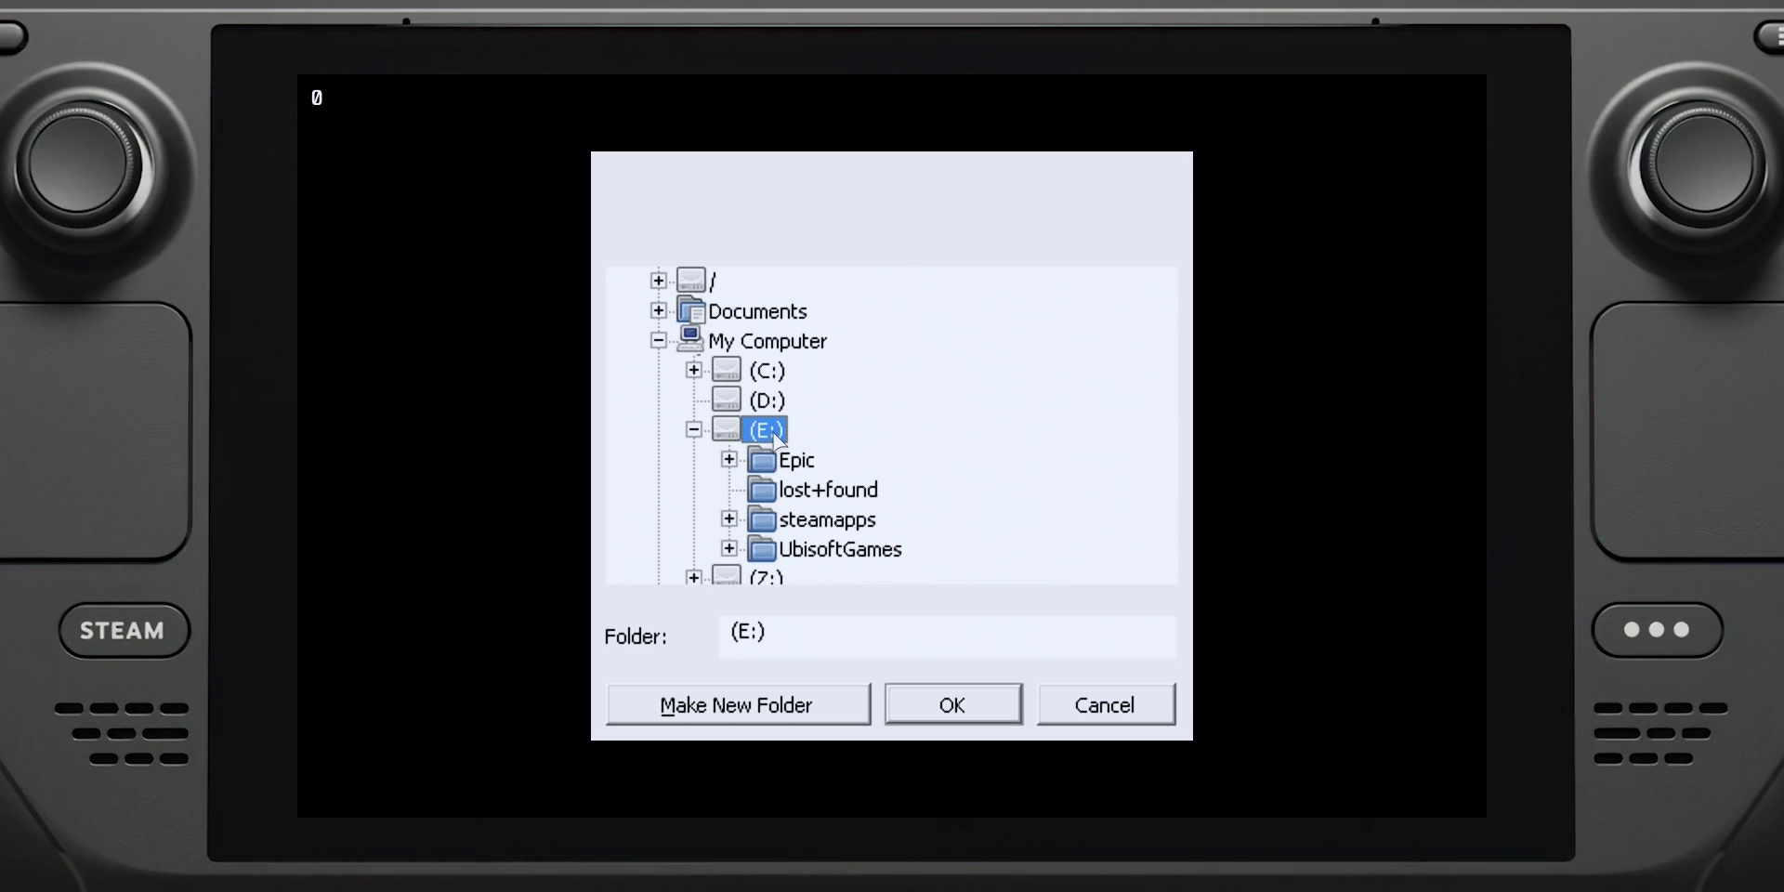
left_click(788, 706)
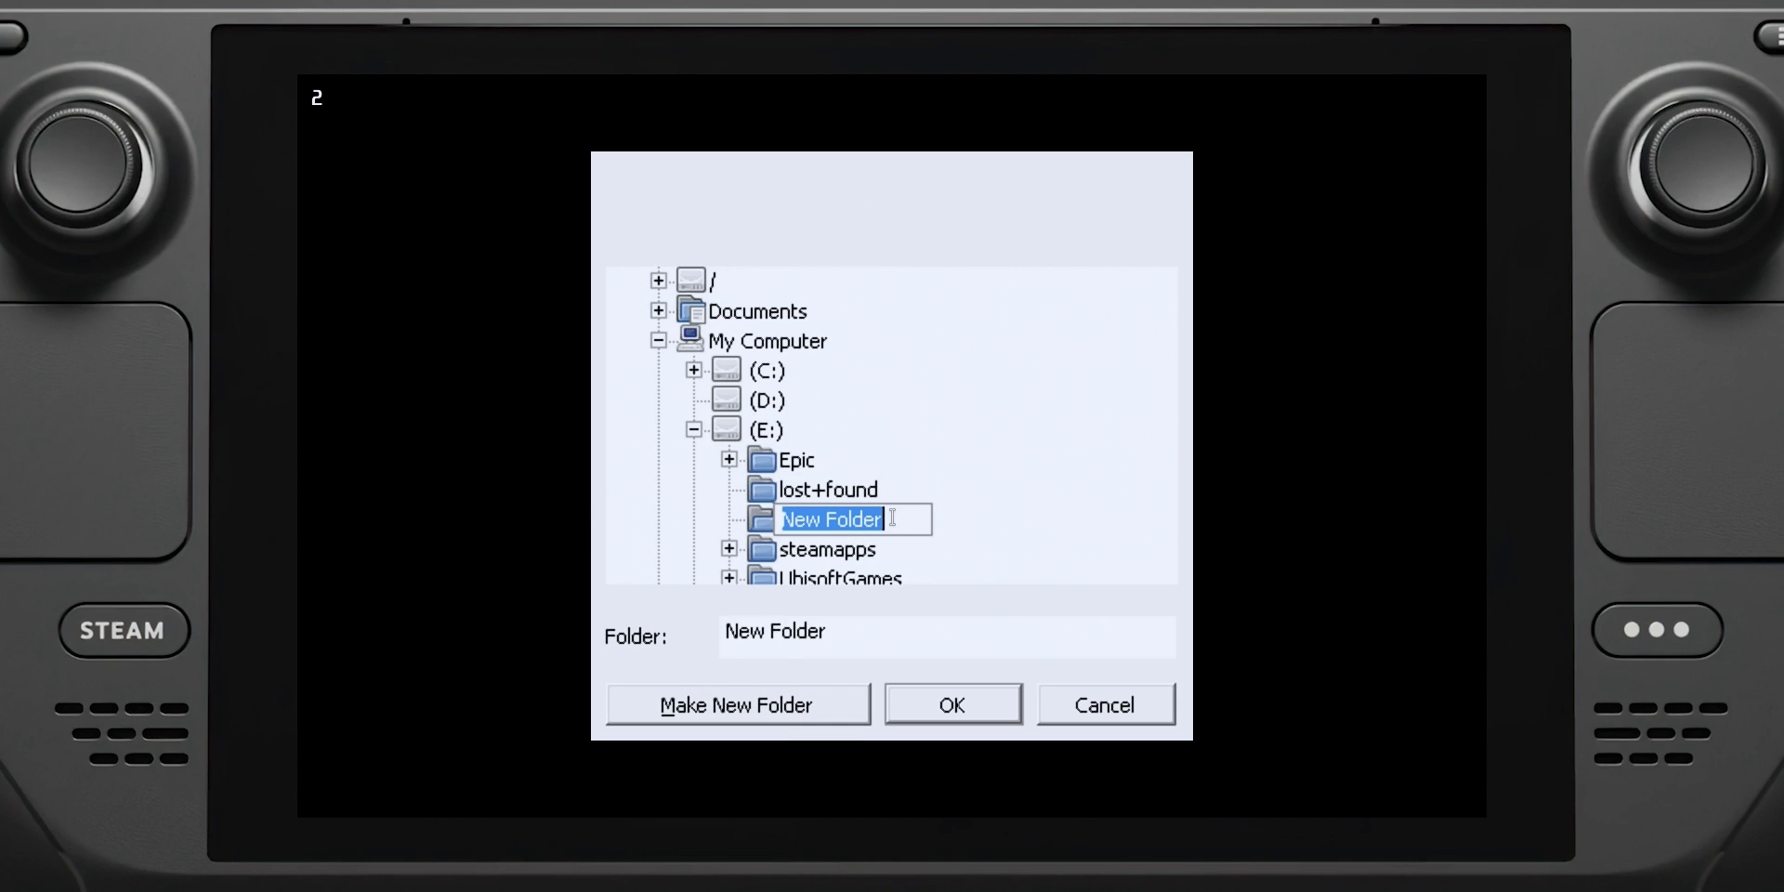
type("Ubi")
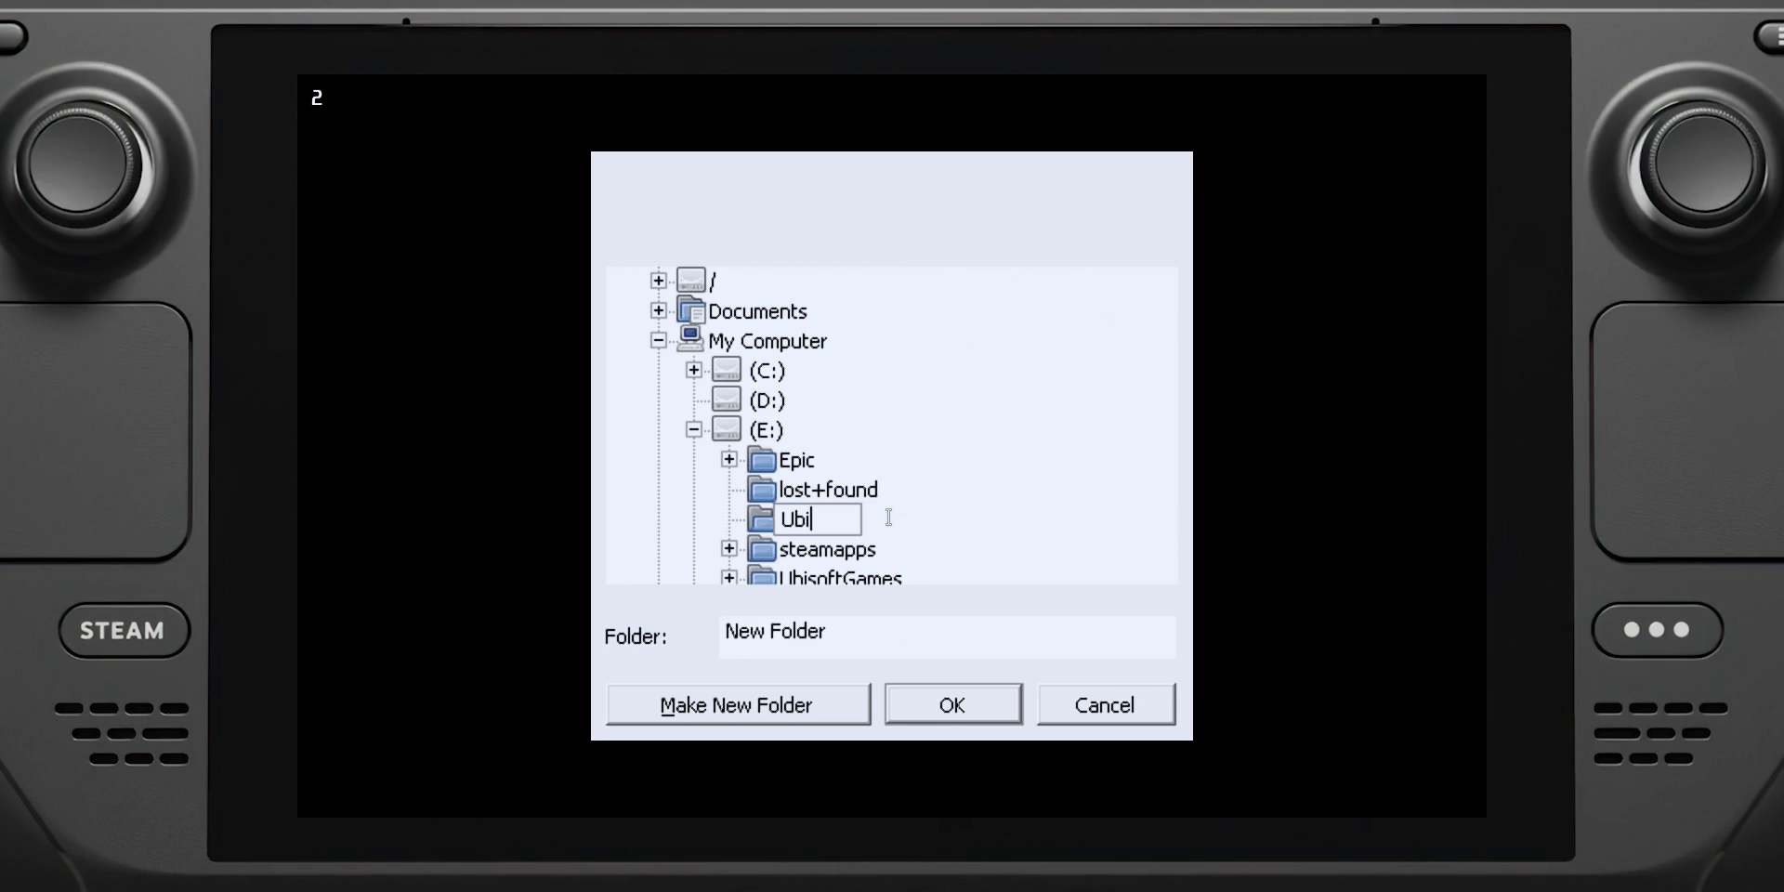
type("GamesLEtsGOOOO")
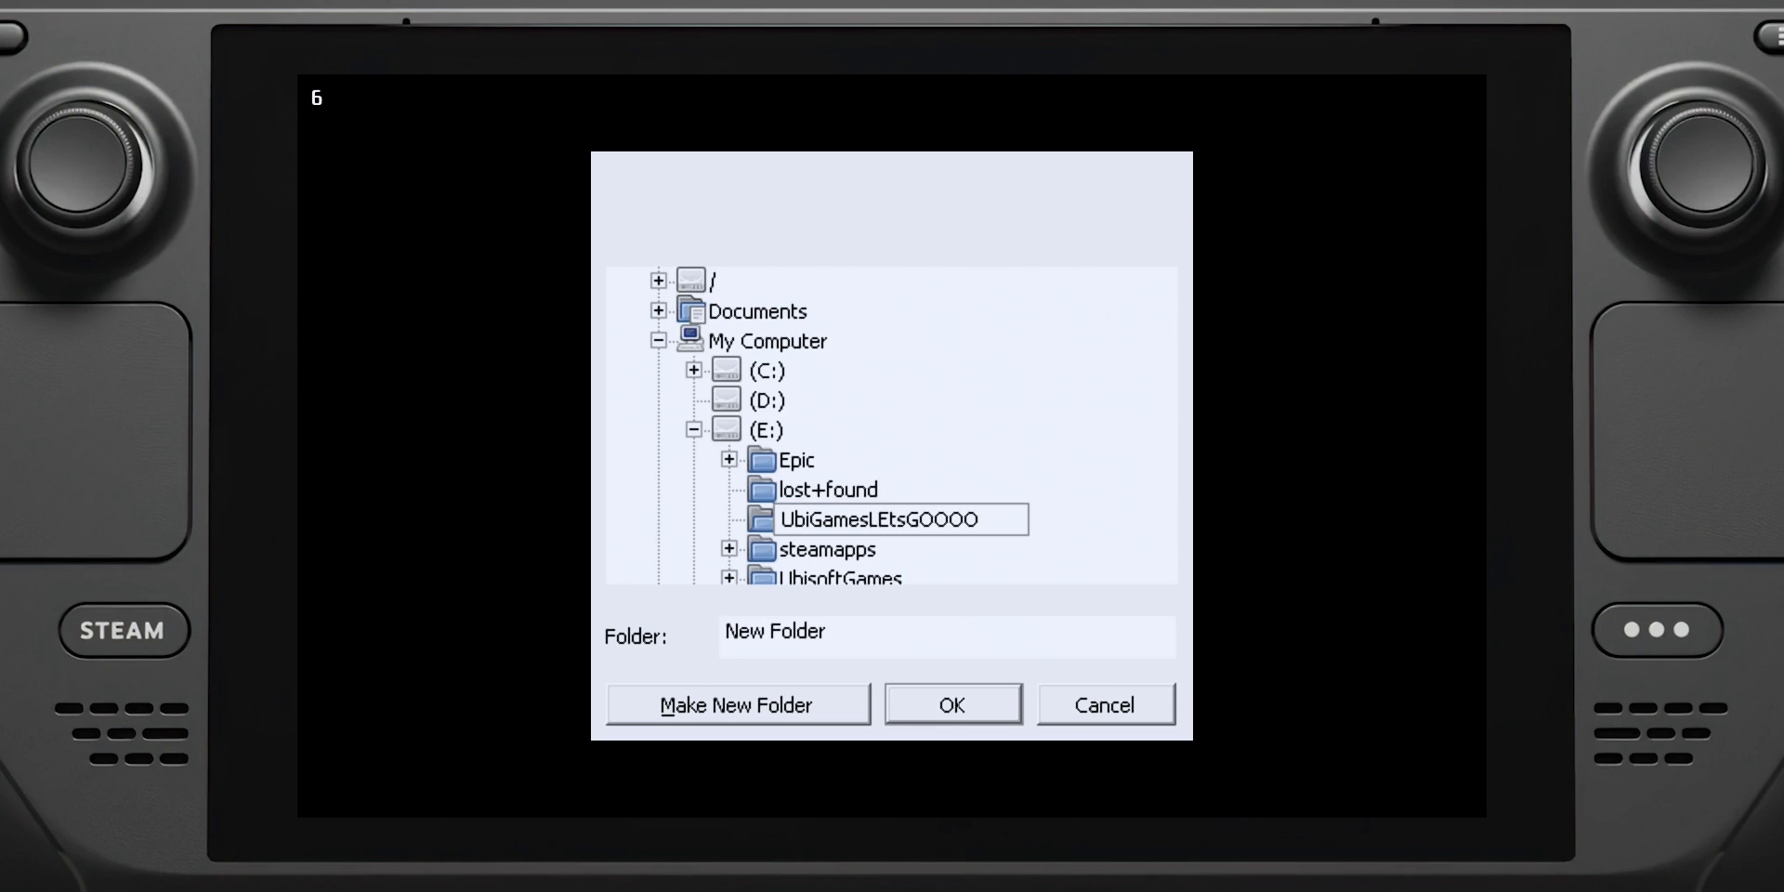
key("Return")
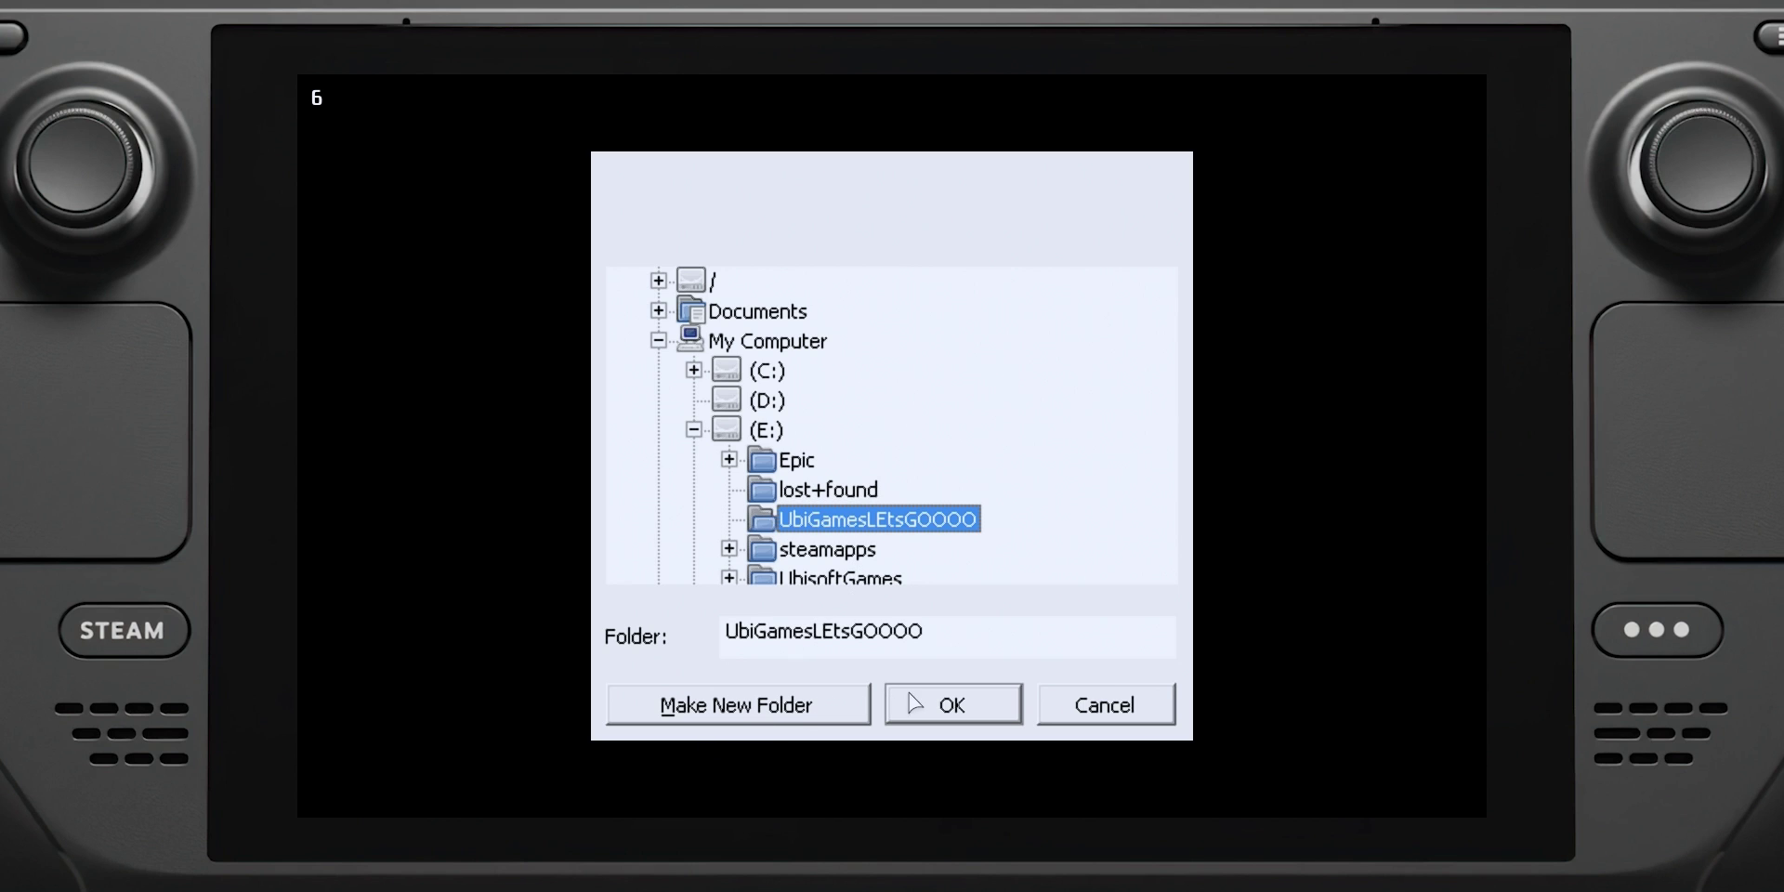
left_click(937, 708)
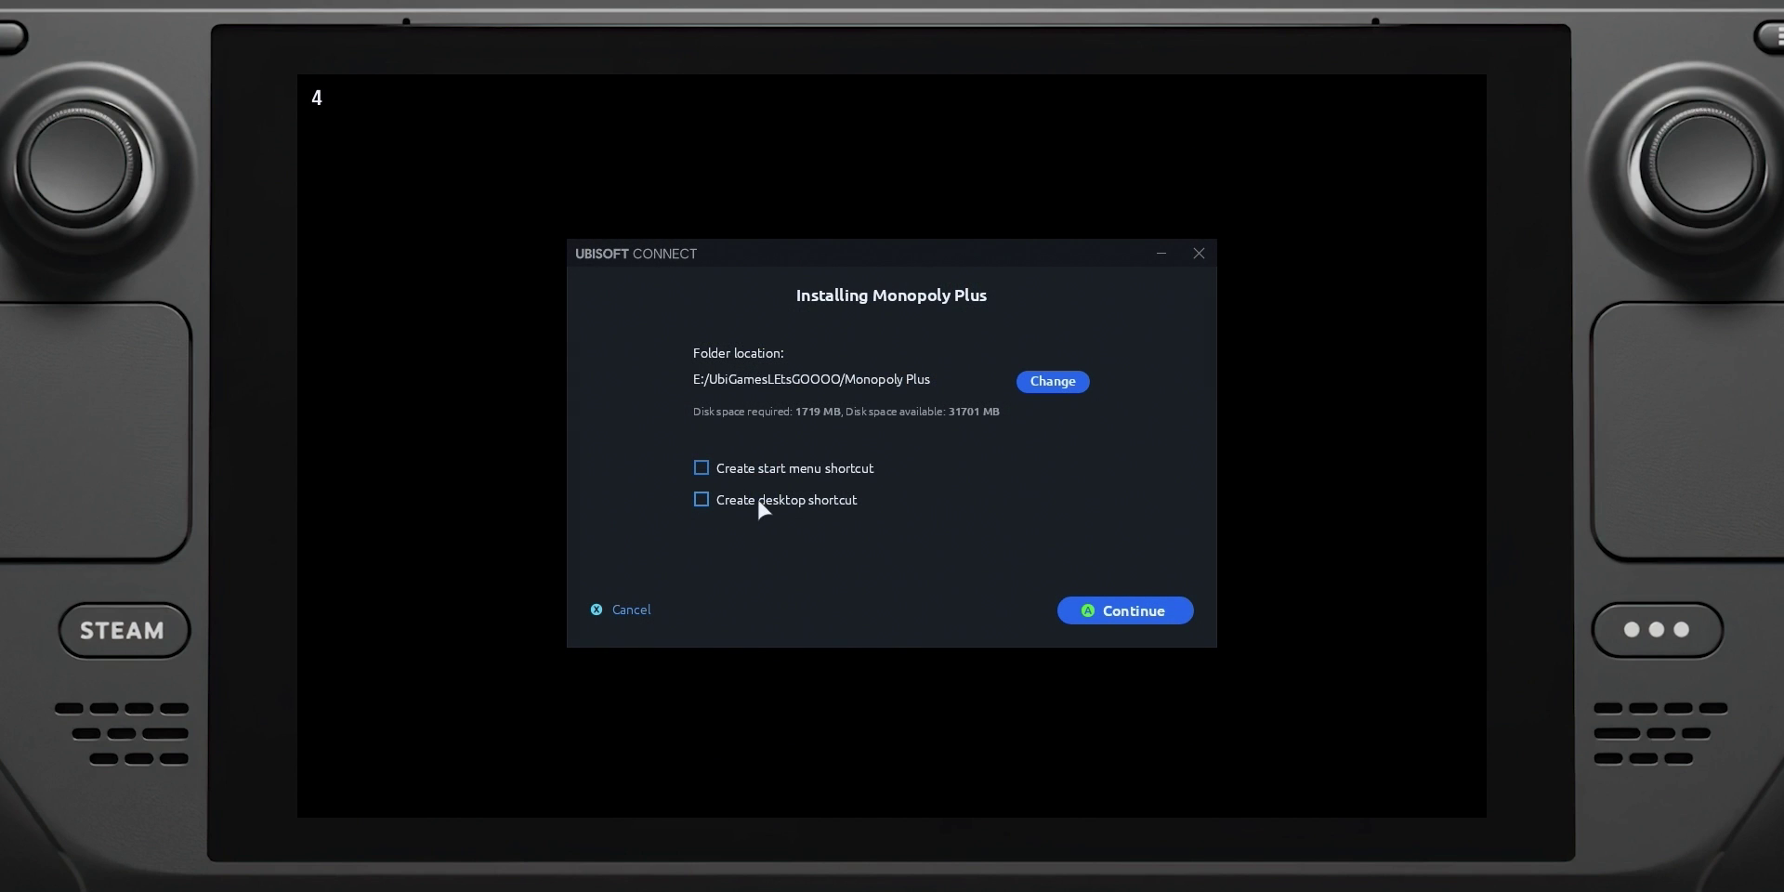
Confirm the install options so Monopoly Plus starts installing
left_click(1105, 610)
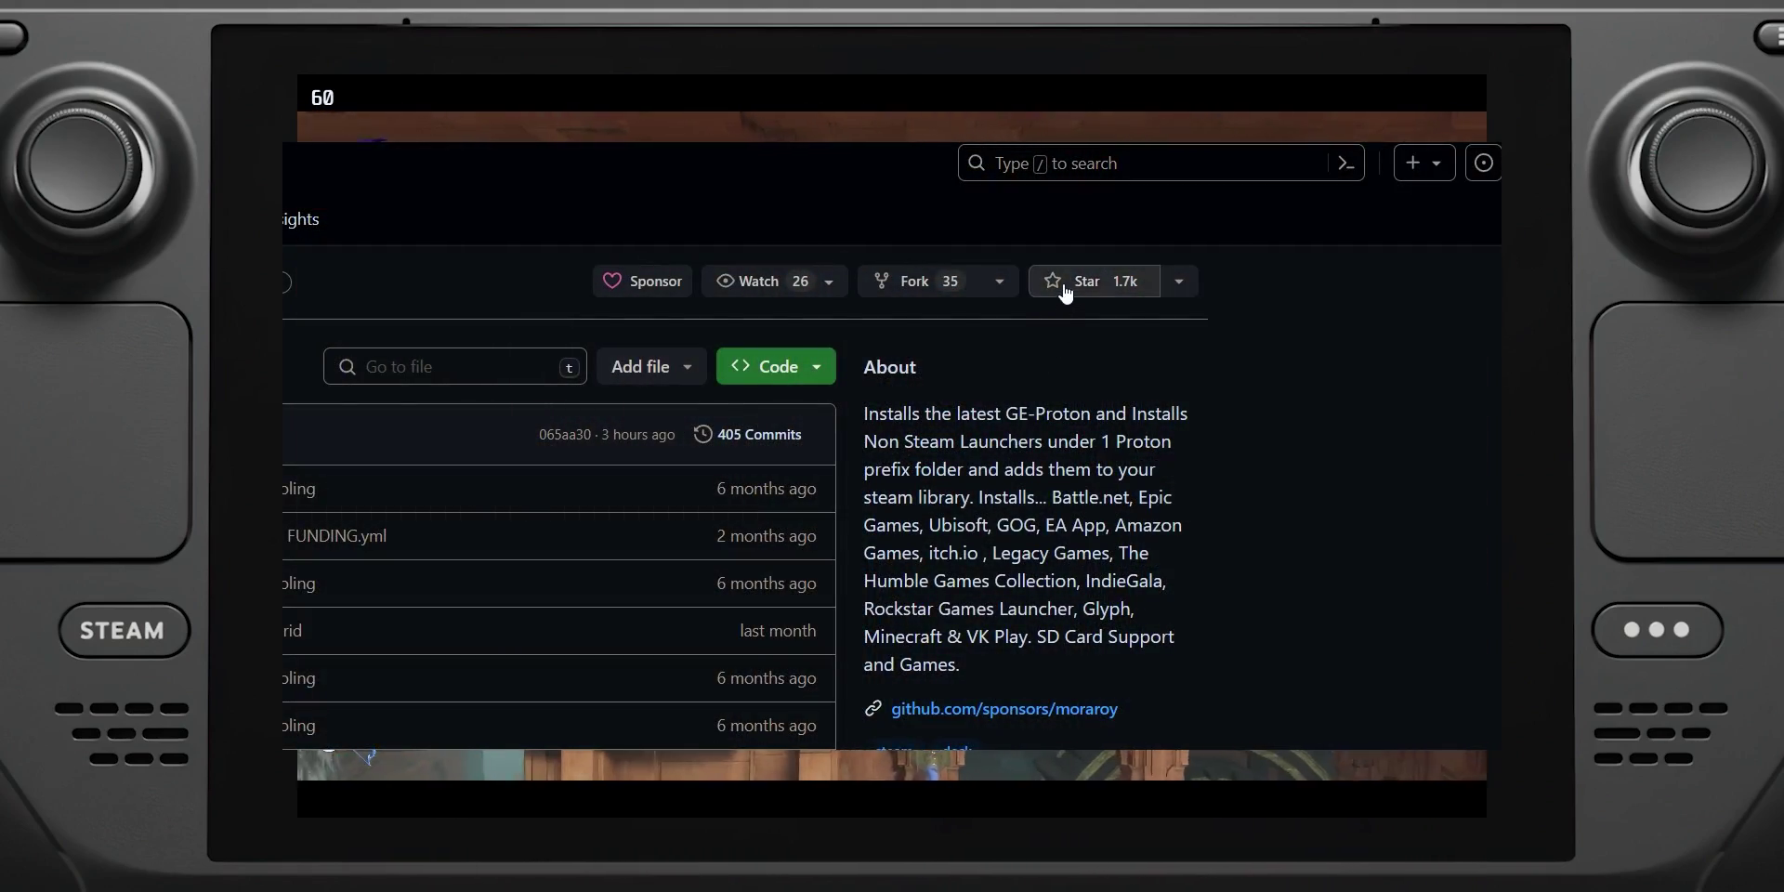
Star the NonSteamLaunchers repository on GitHub
left_click(1067, 292)
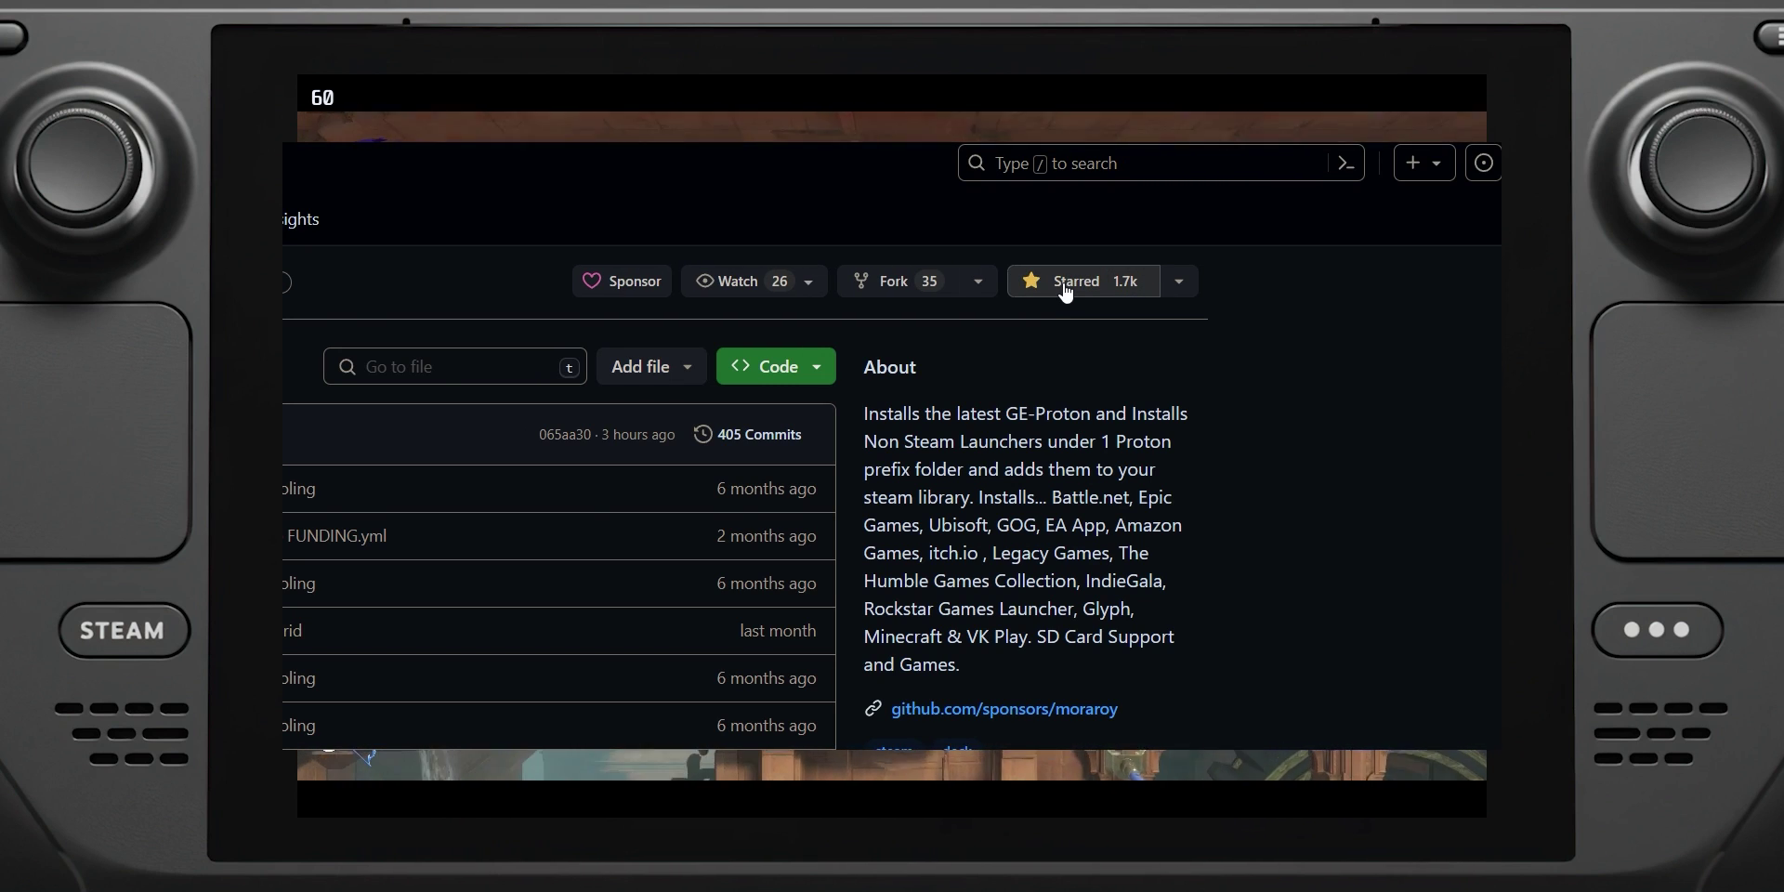